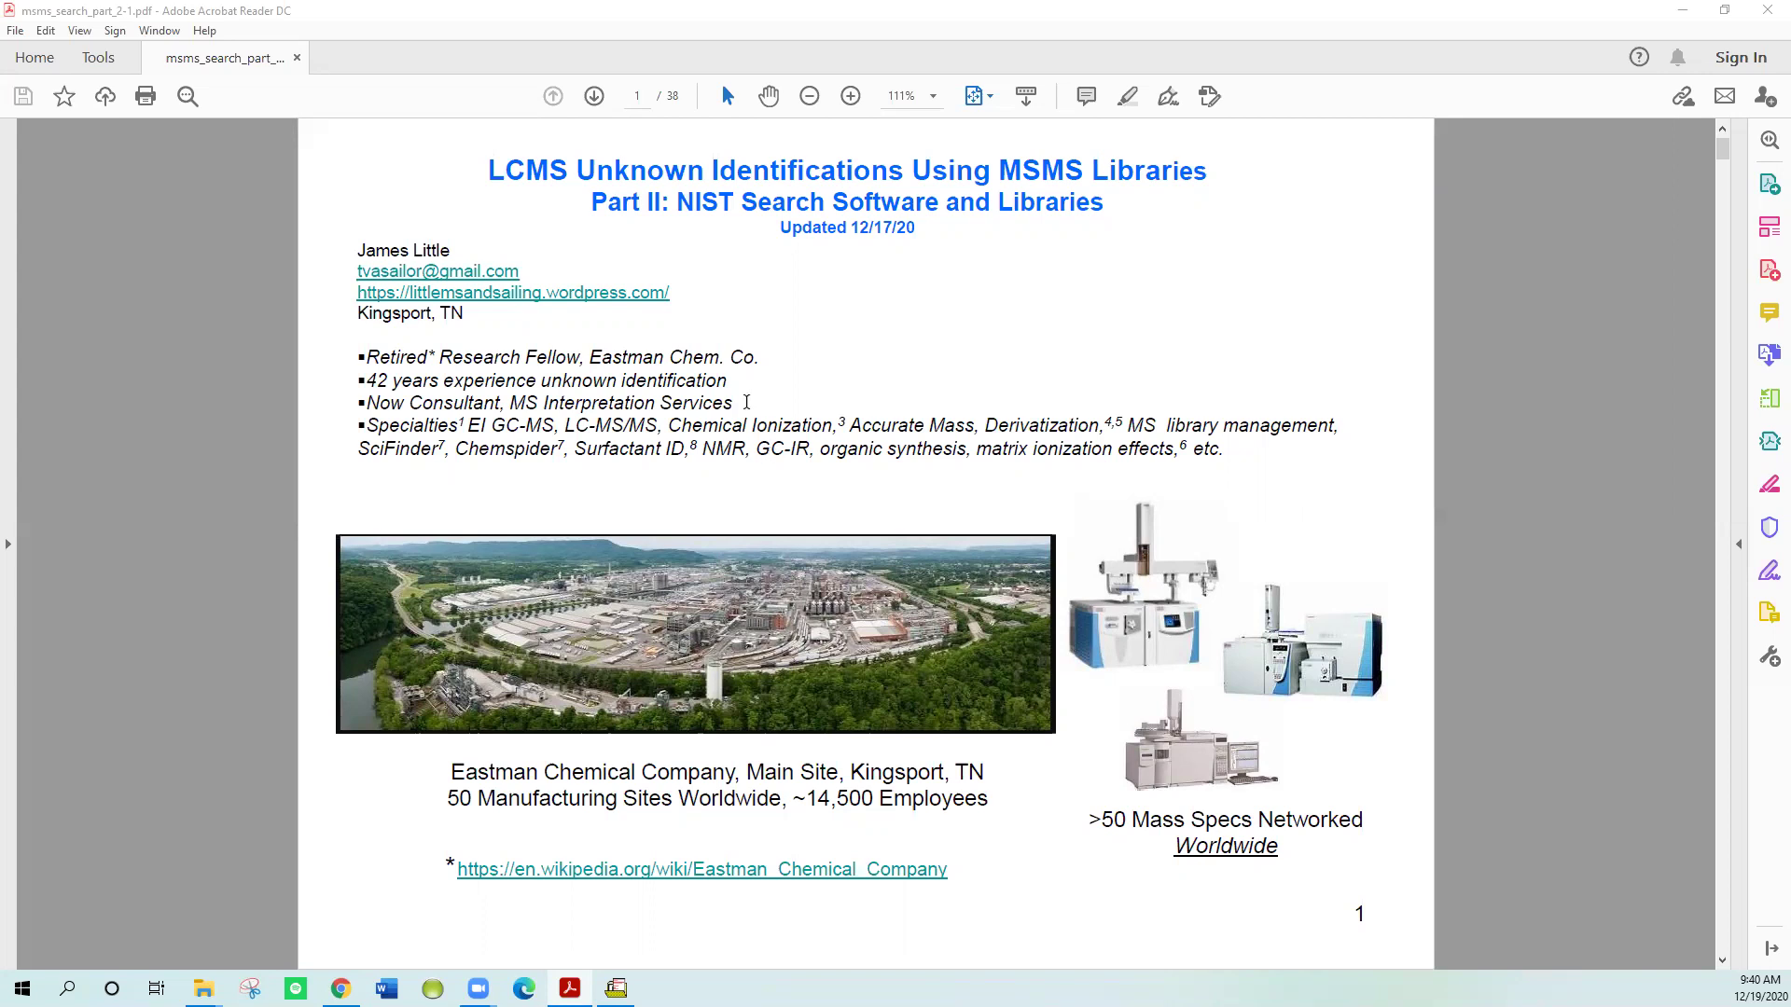
Step: Scroll past the table of contents to page 6, Limitations of MSMS Searches for Unknown Identification
scroll(733, 389, "down", 3)
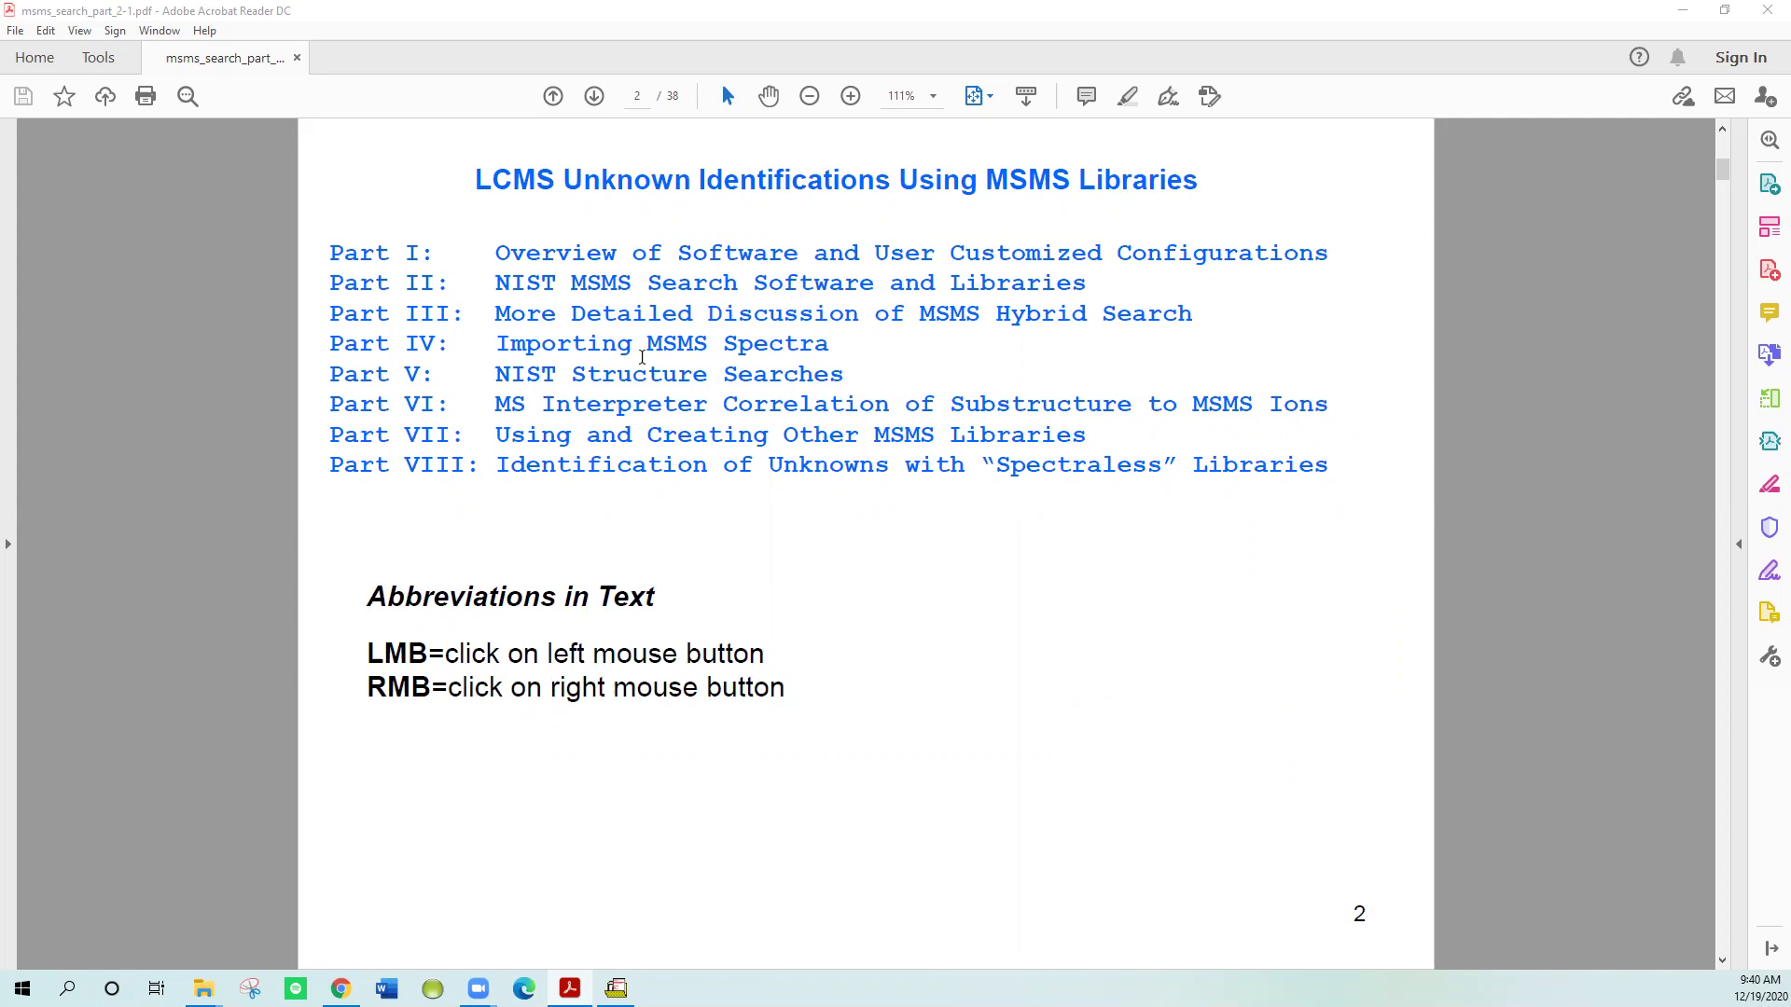
scroll(642, 358, "down", 1)
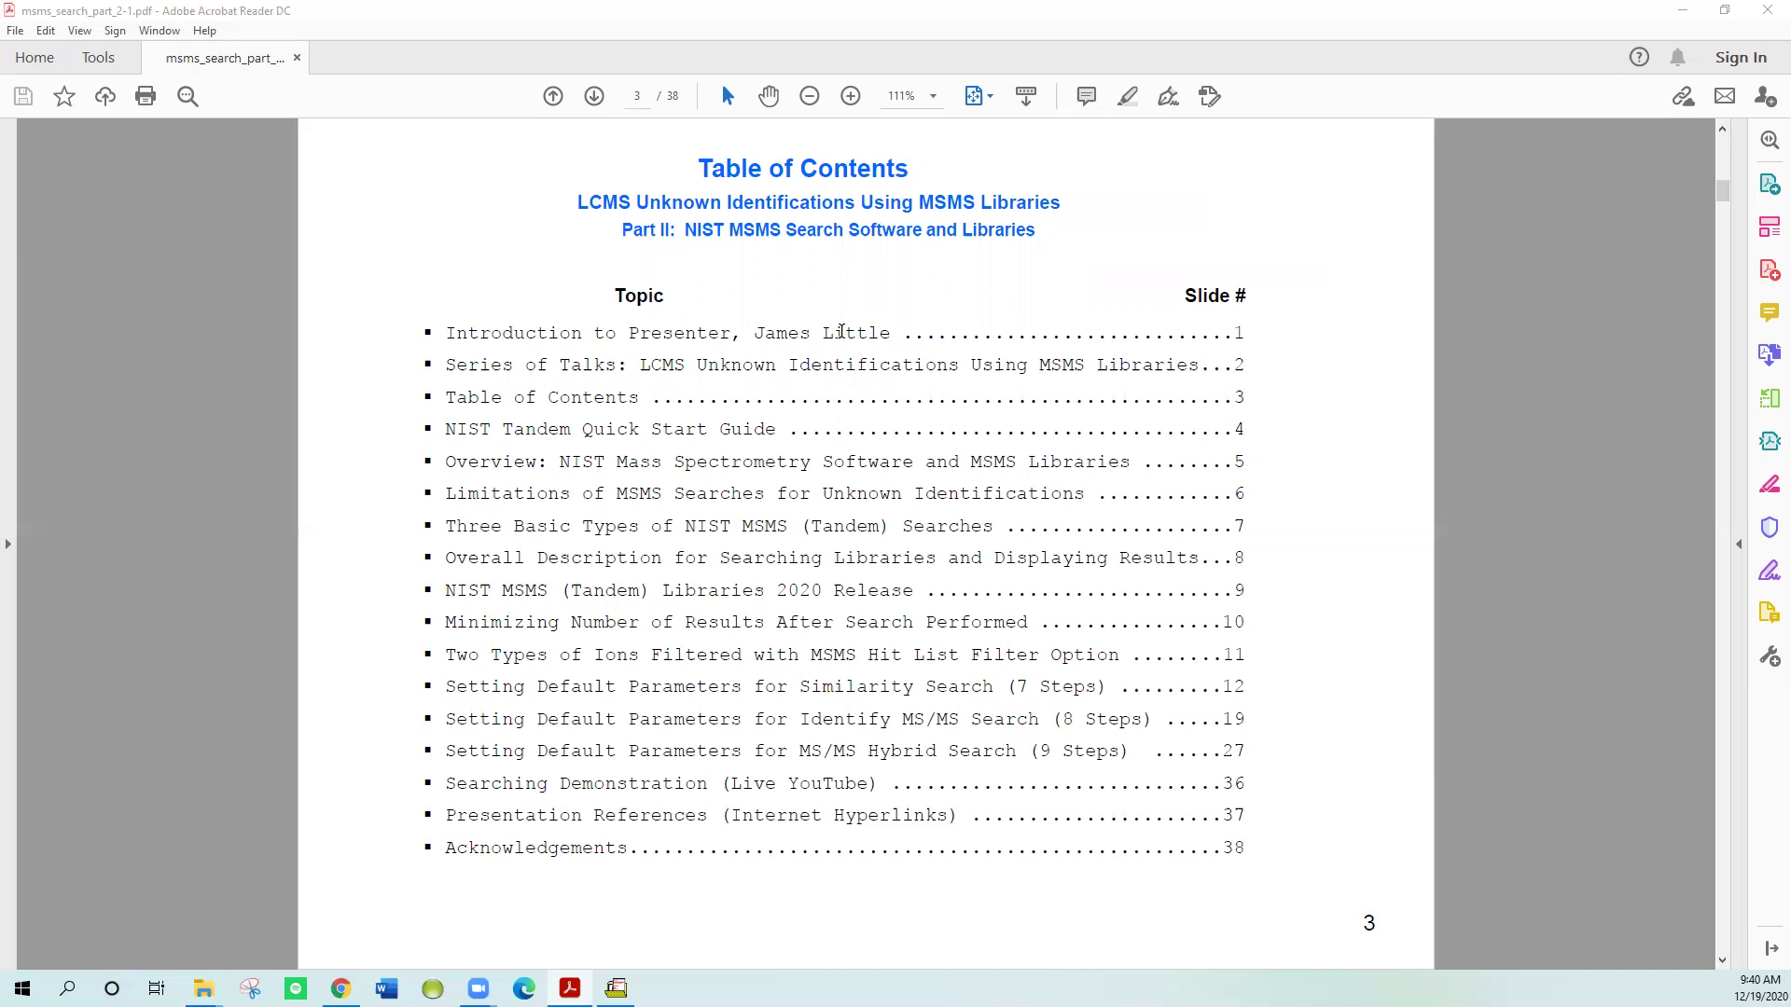
scroll(842, 332, "down", 2)
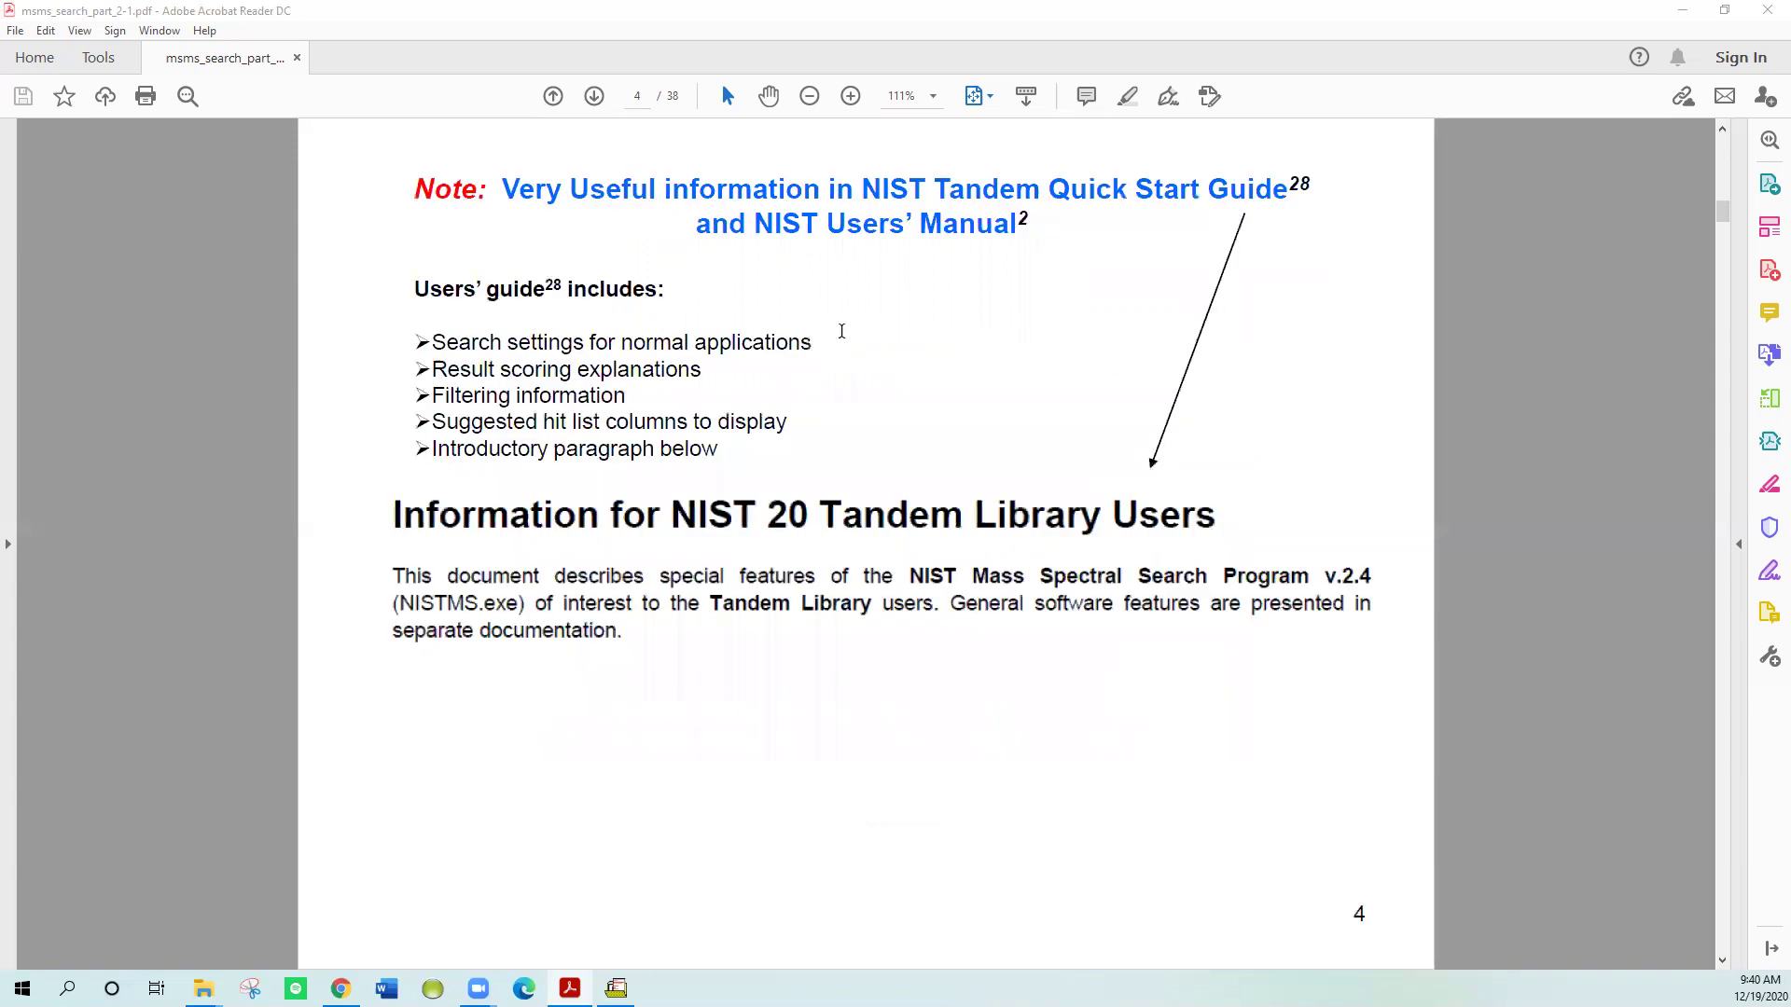
scroll(841, 332, "down", 2)
scroll(841, 332, "down", 2)
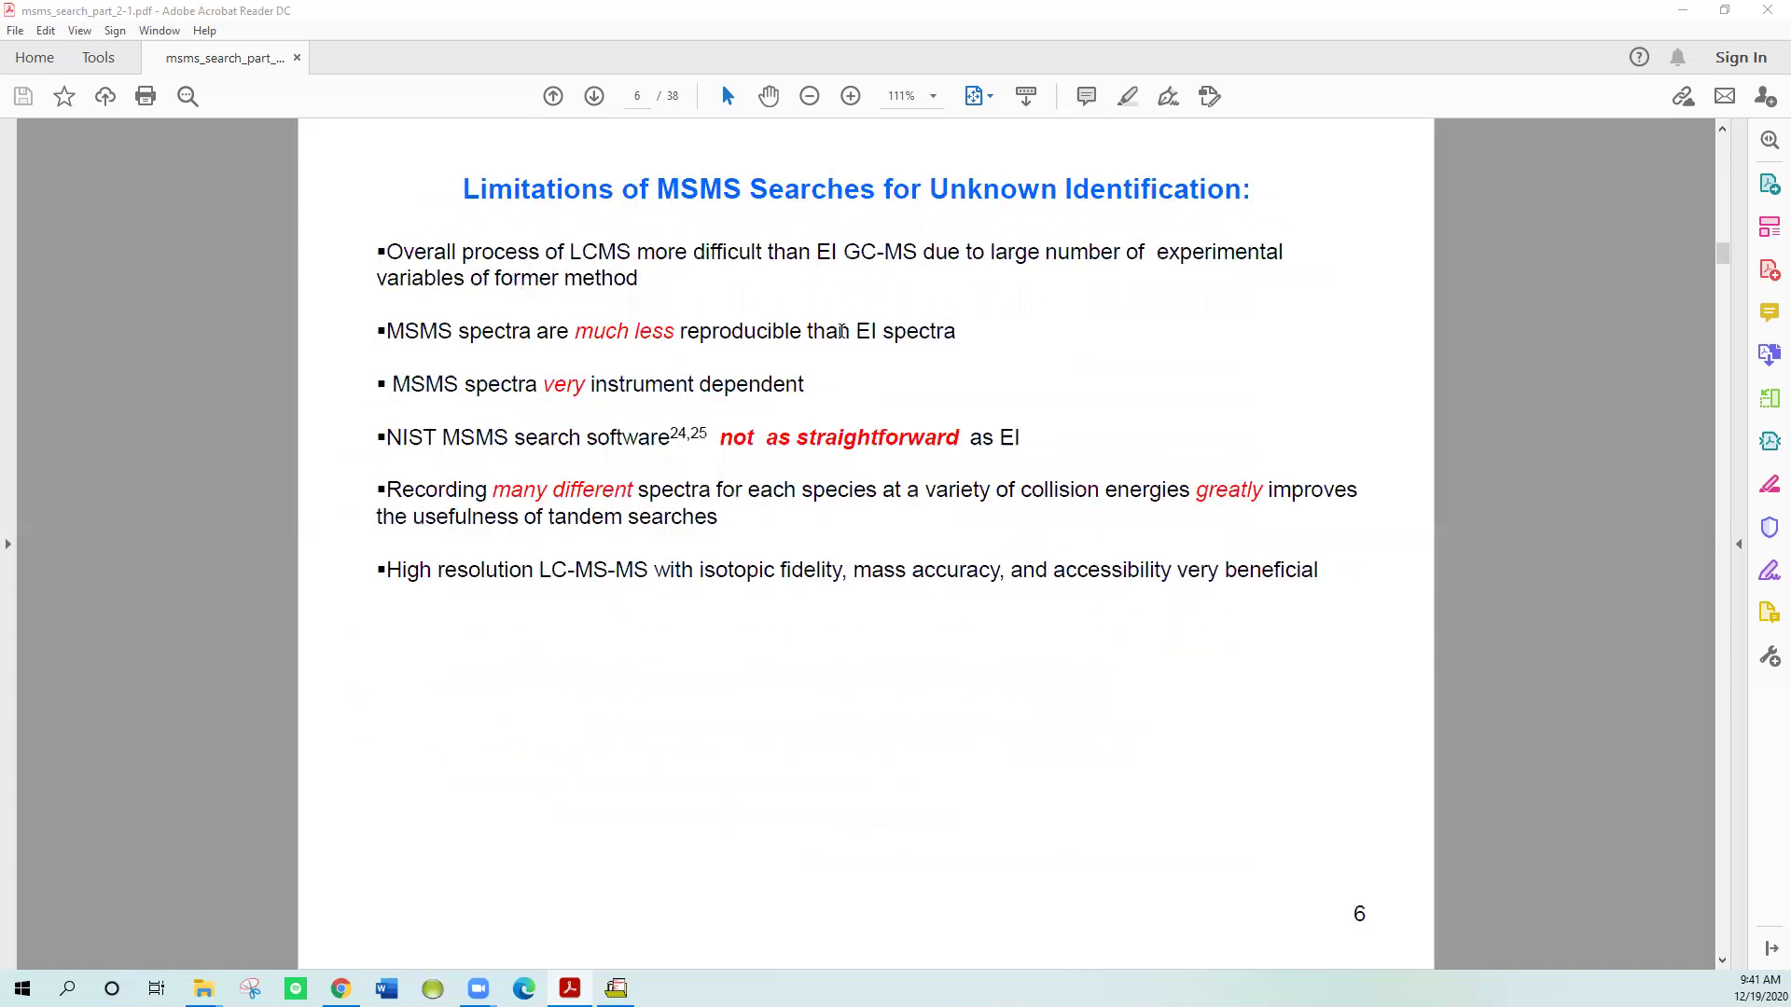
Step: Scroll one page to slide 7, Three Basic Types of NIST MSMS (Tandem) Searches
scroll(842, 332, "down", 2)
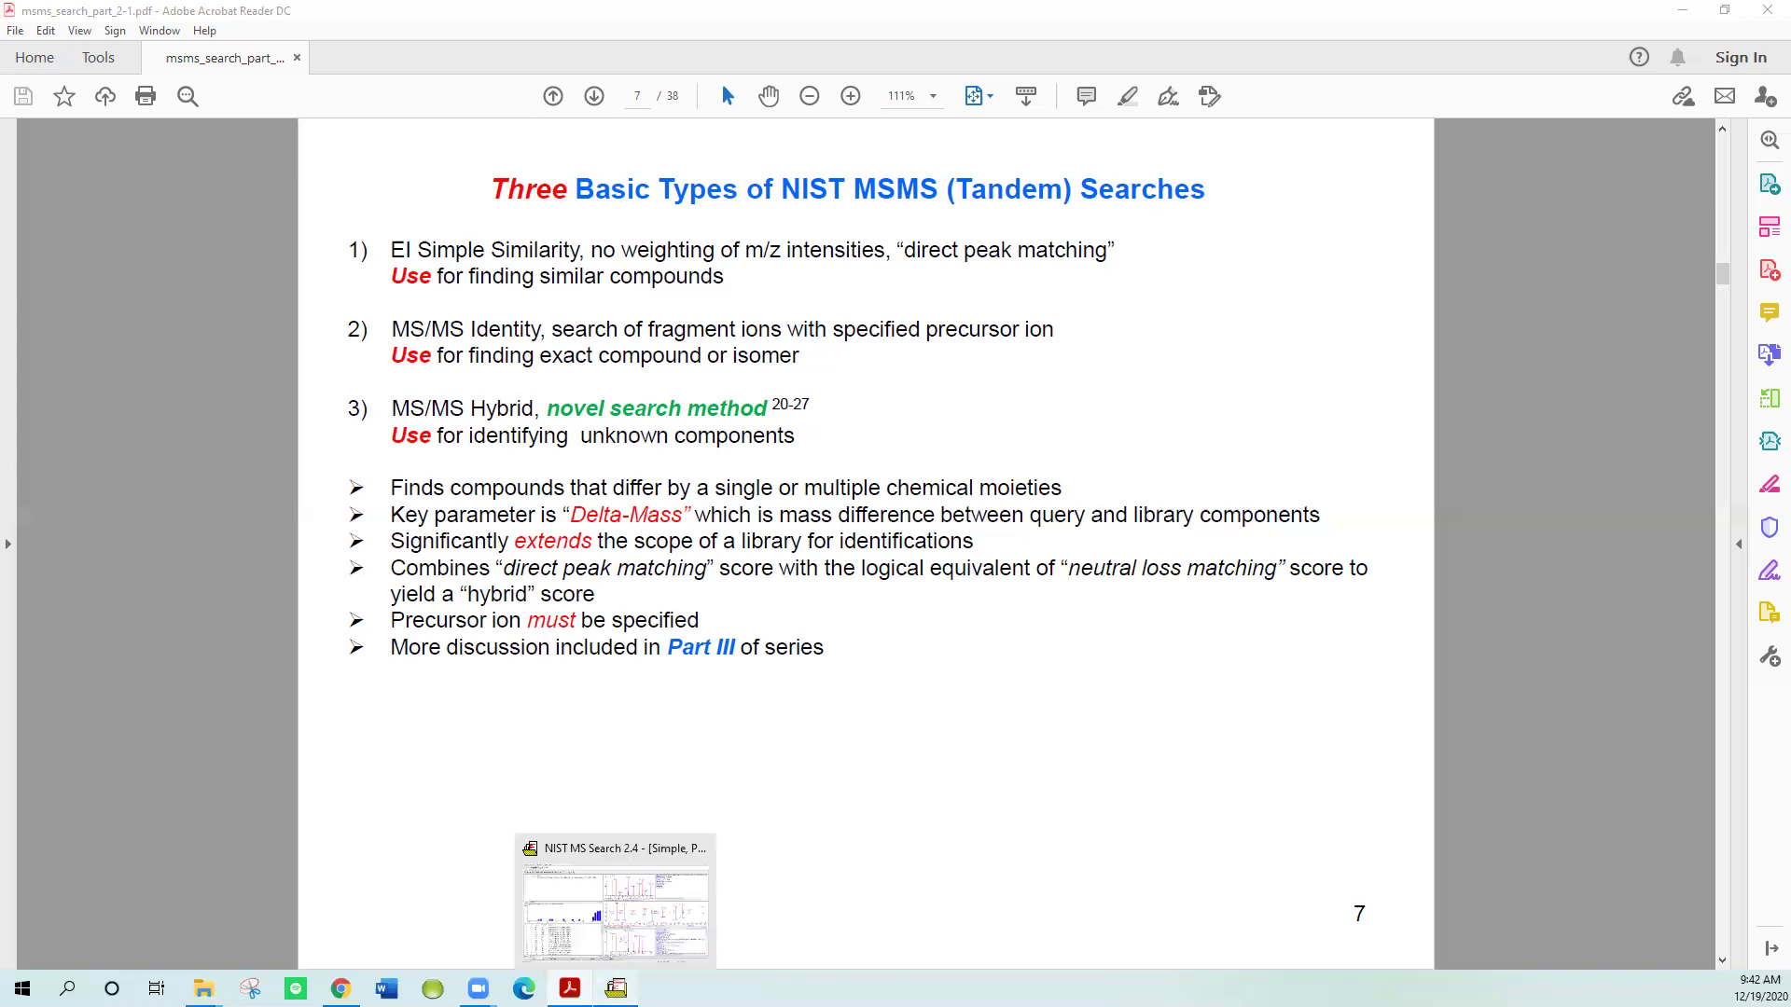
Step: In NIST MS Search, review every Library Search Options tab, ending on the Similarity / EI Simple search settings
left_click(616, 989)
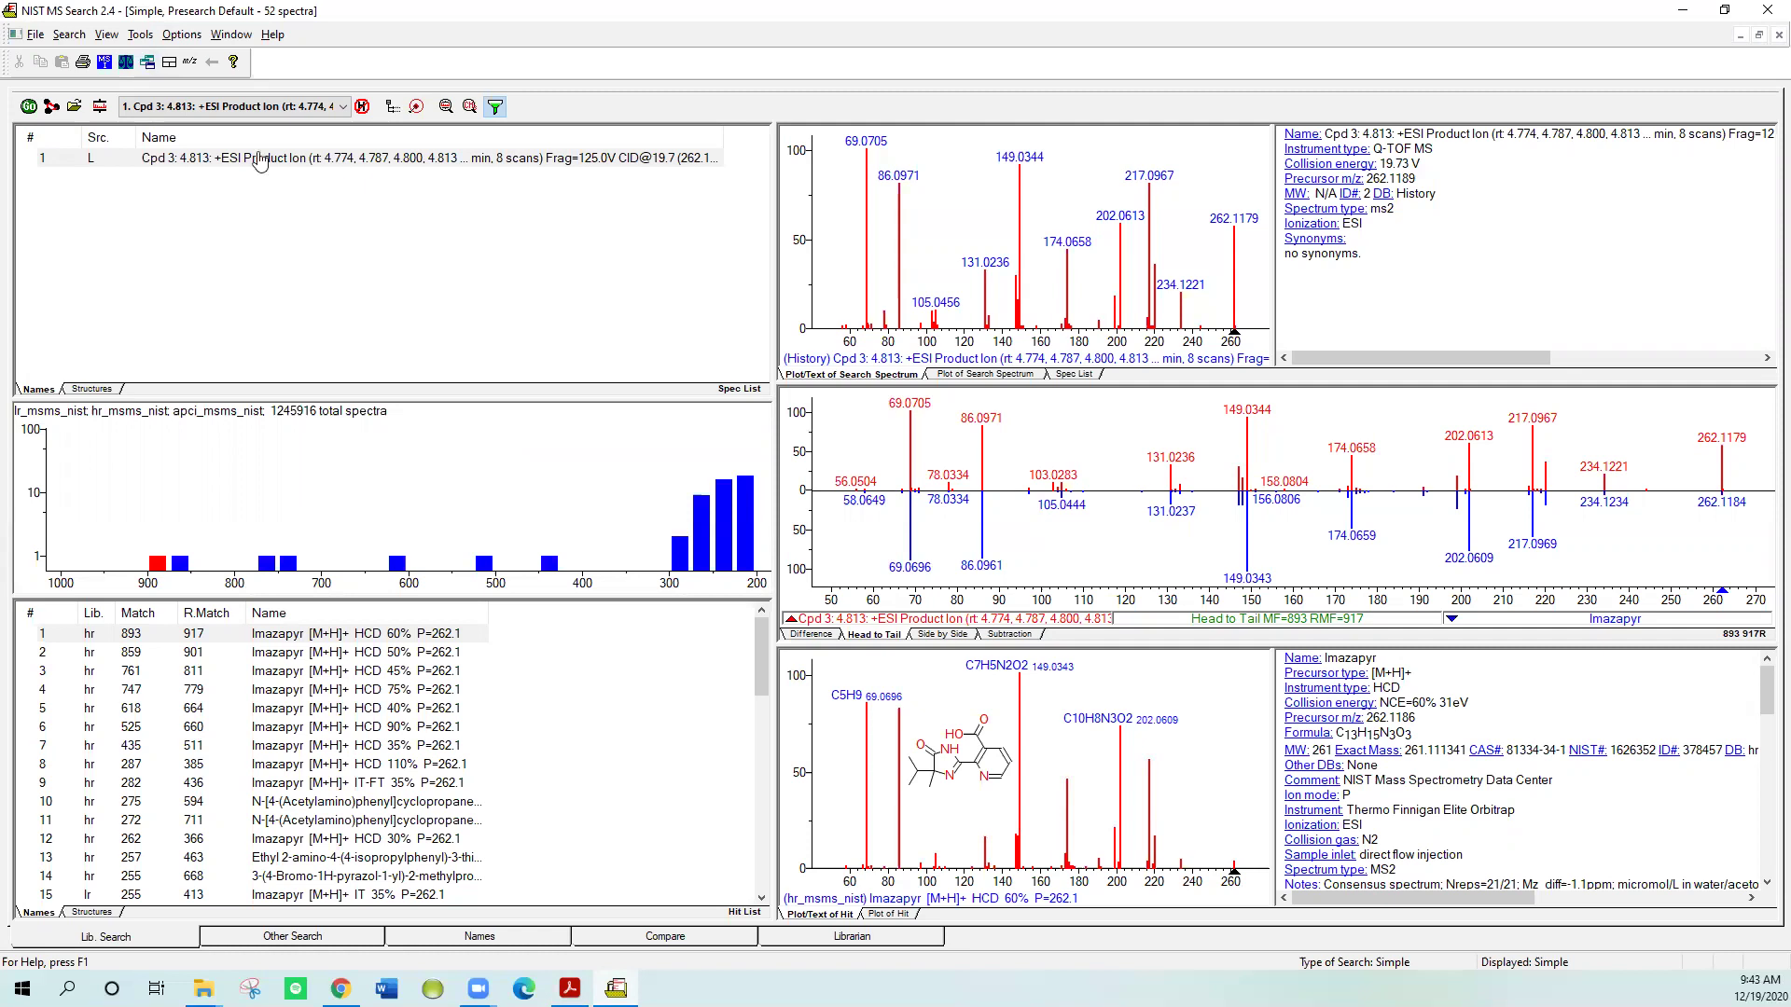
left_click(100, 107)
left_click(774, 280)
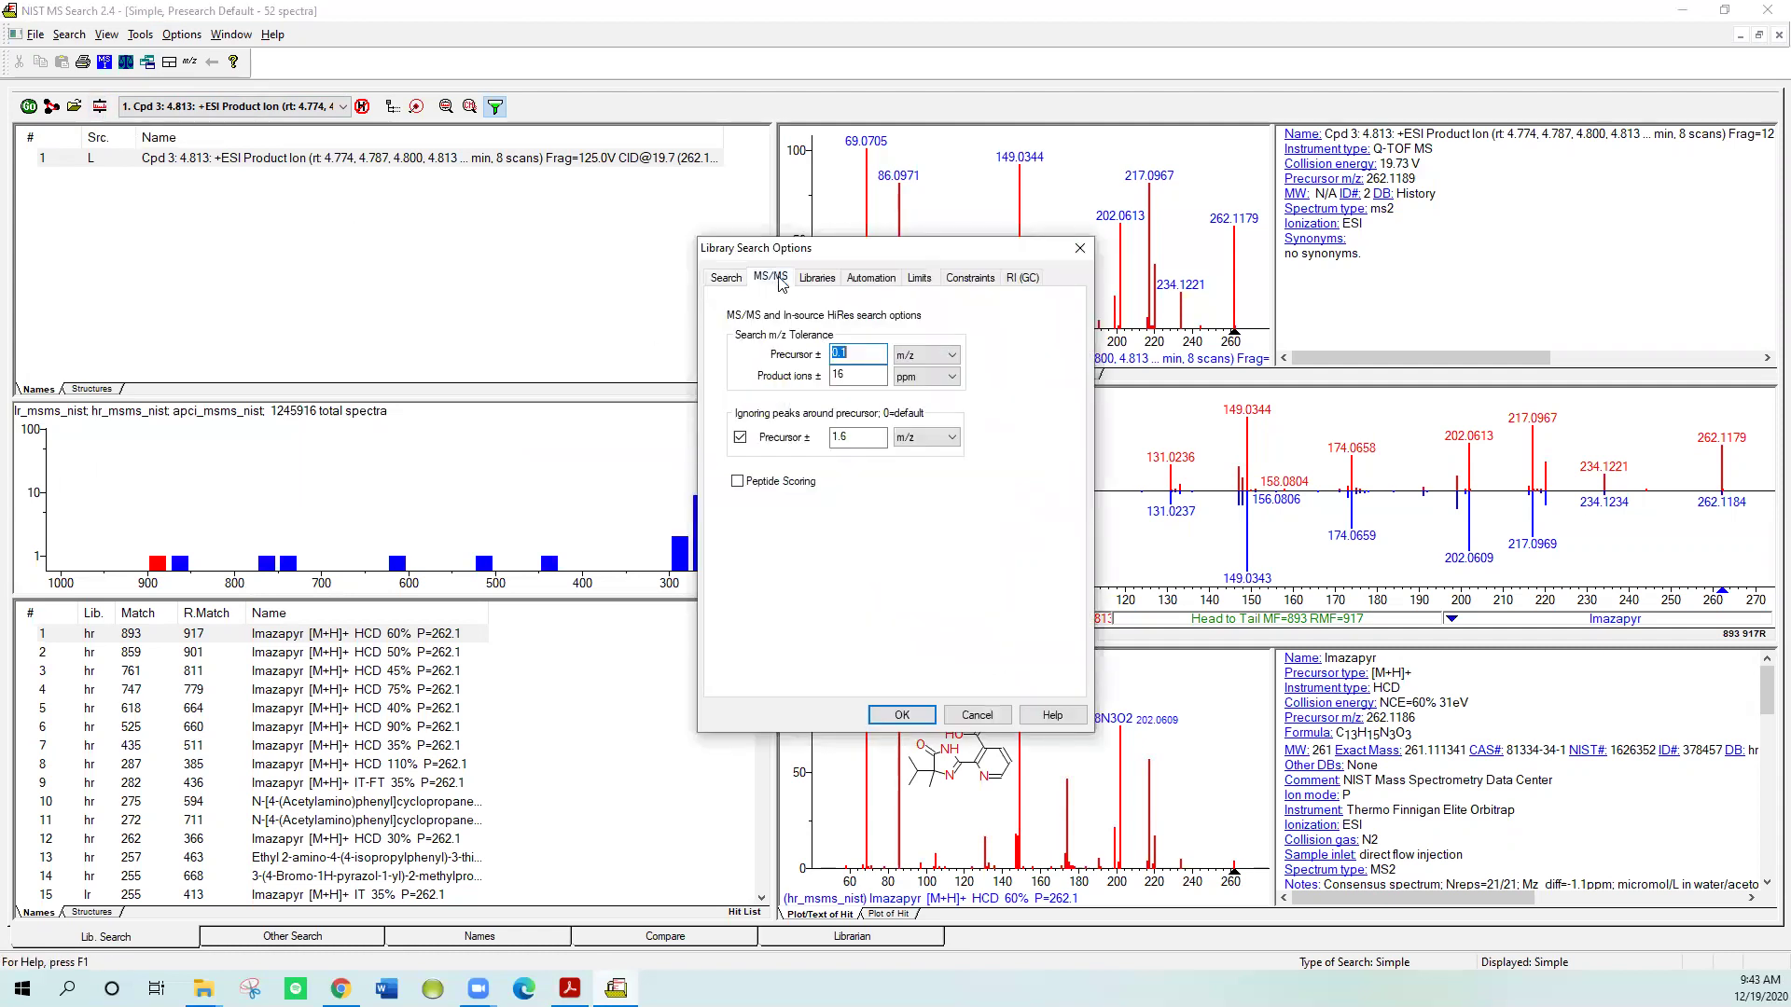
left_click(817, 279)
left_click(860, 280)
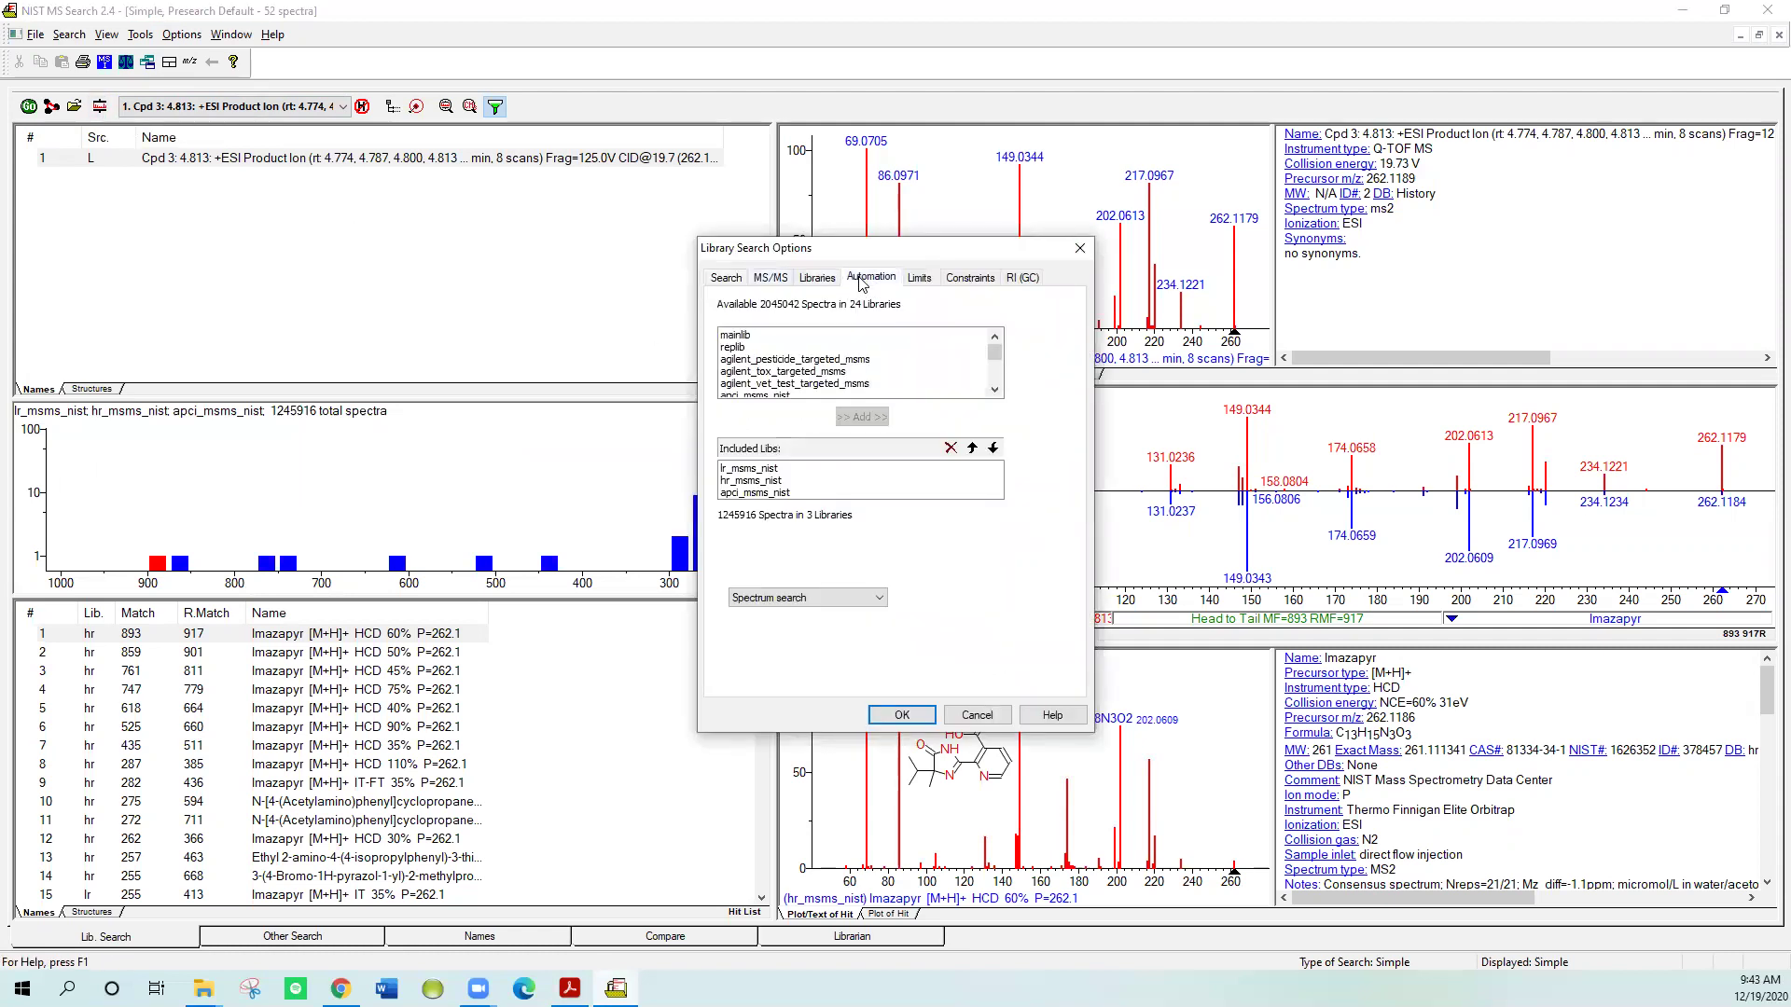
left_click(922, 280)
left_click(966, 279)
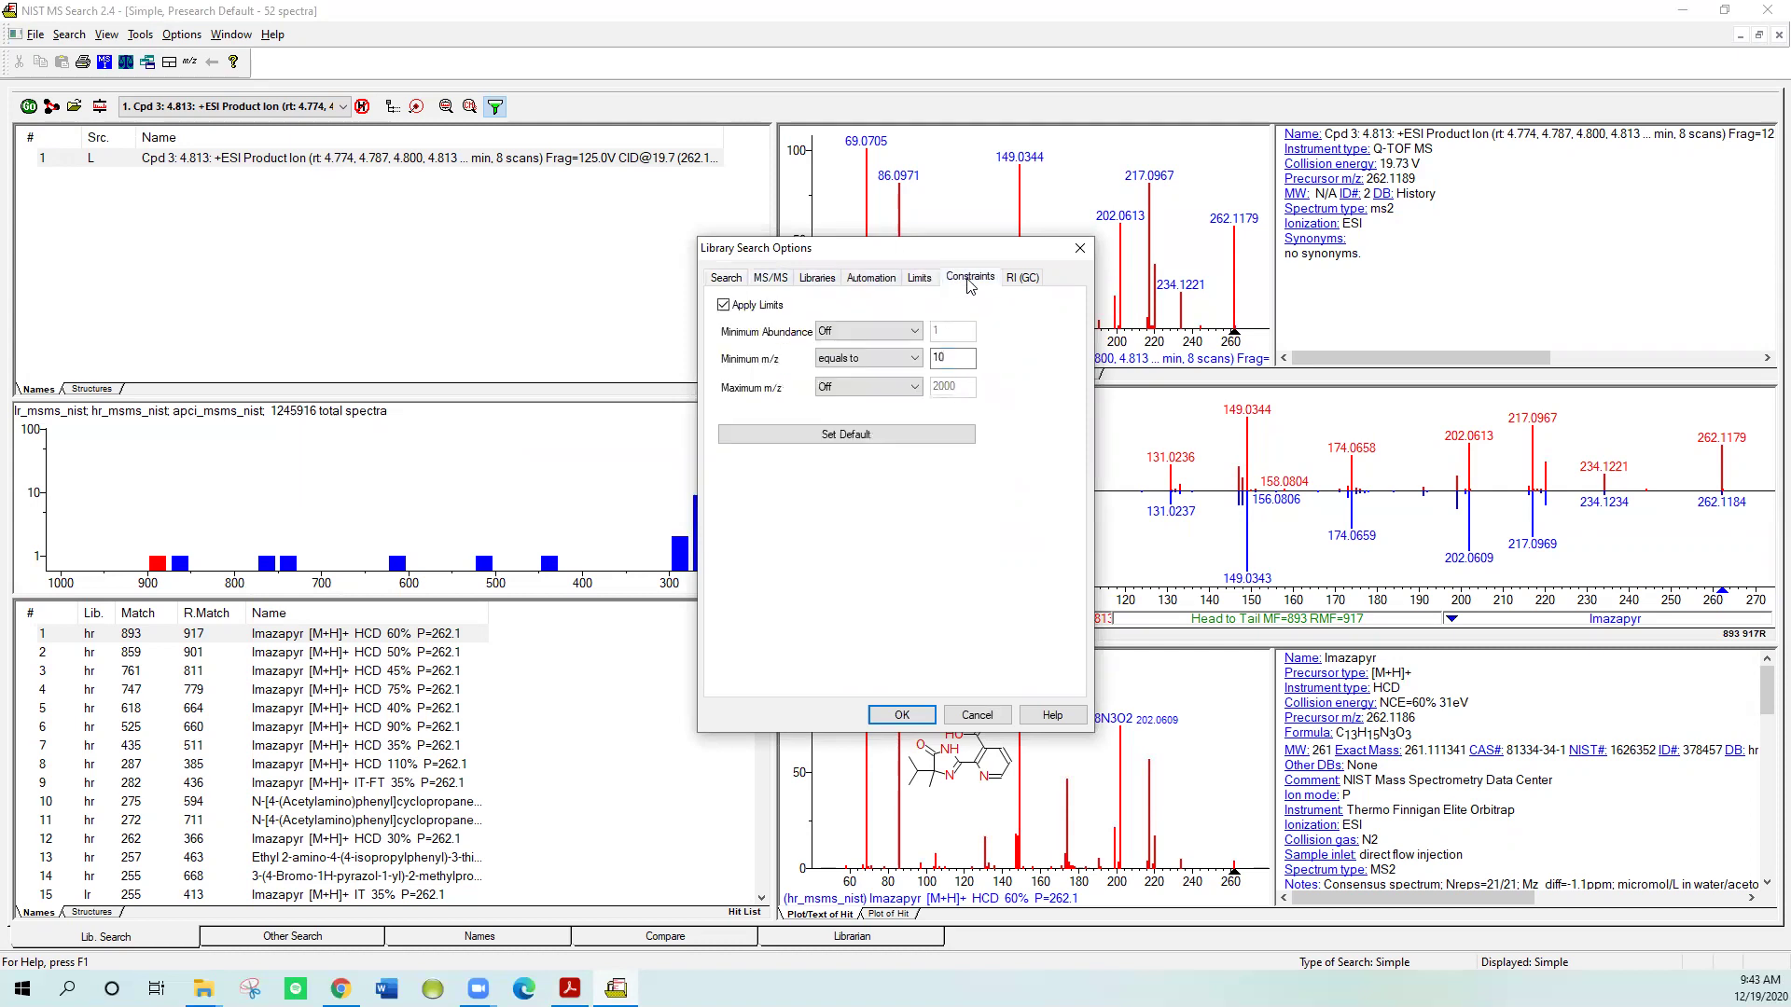
left_click(1021, 279)
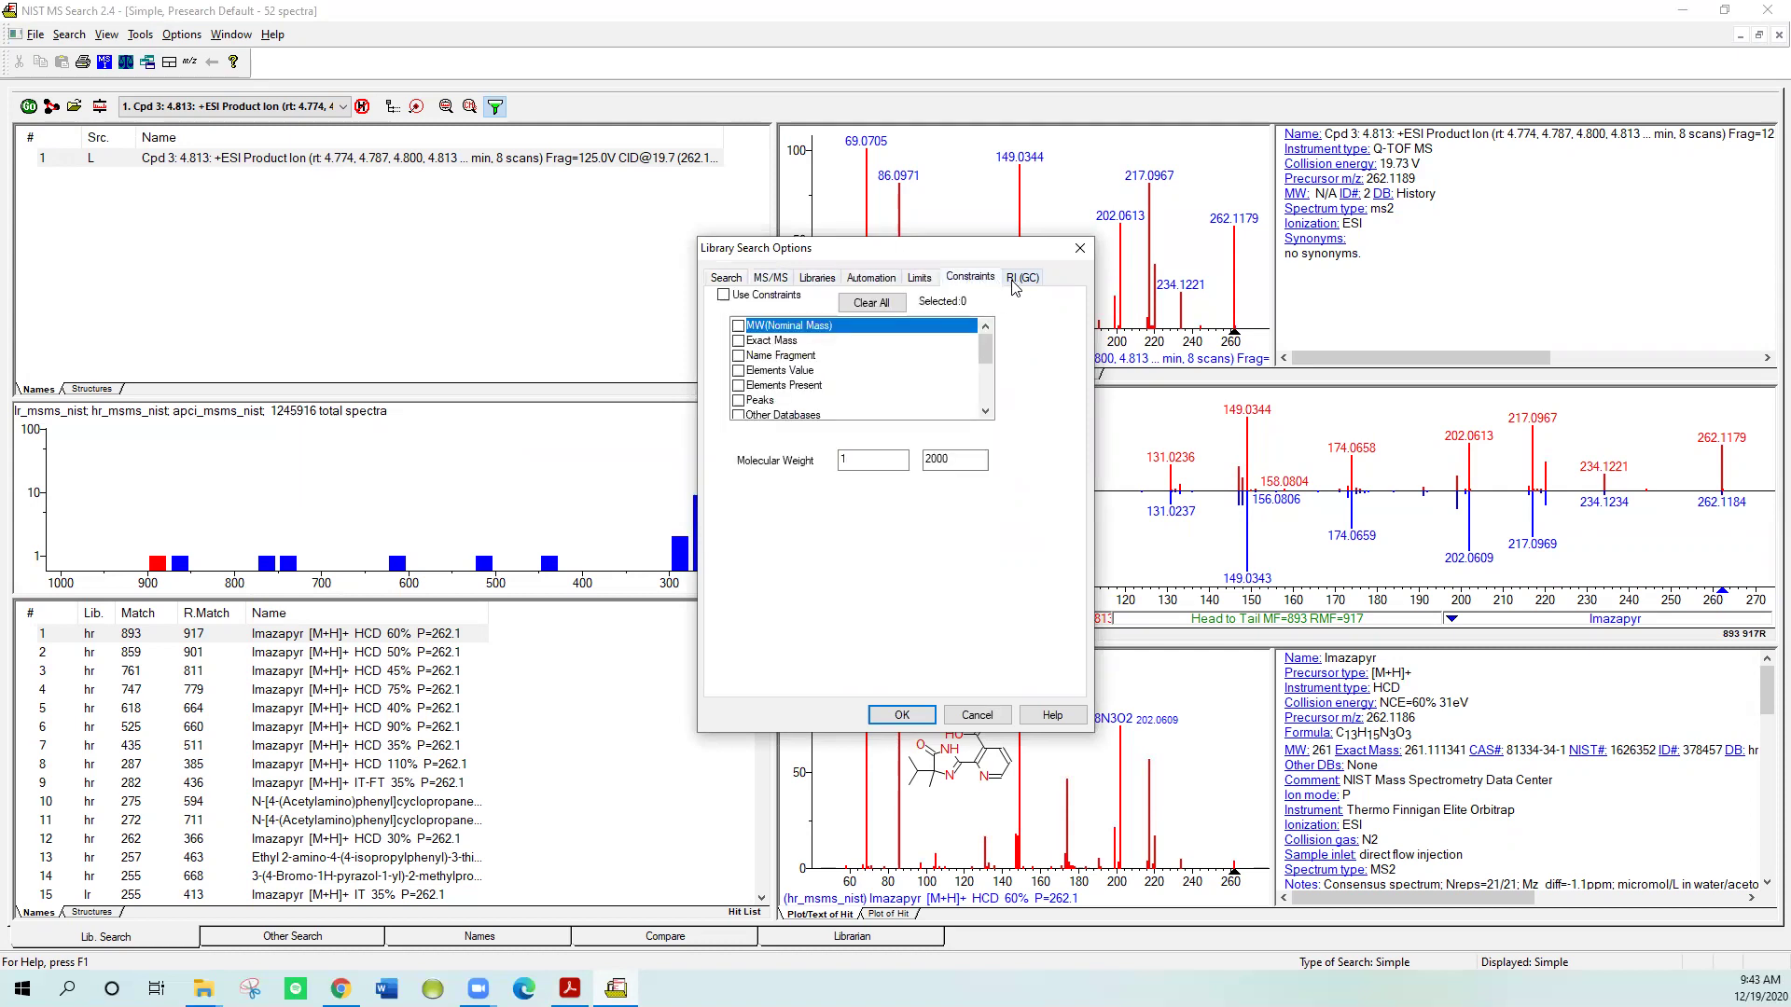
left_click(725, 278)
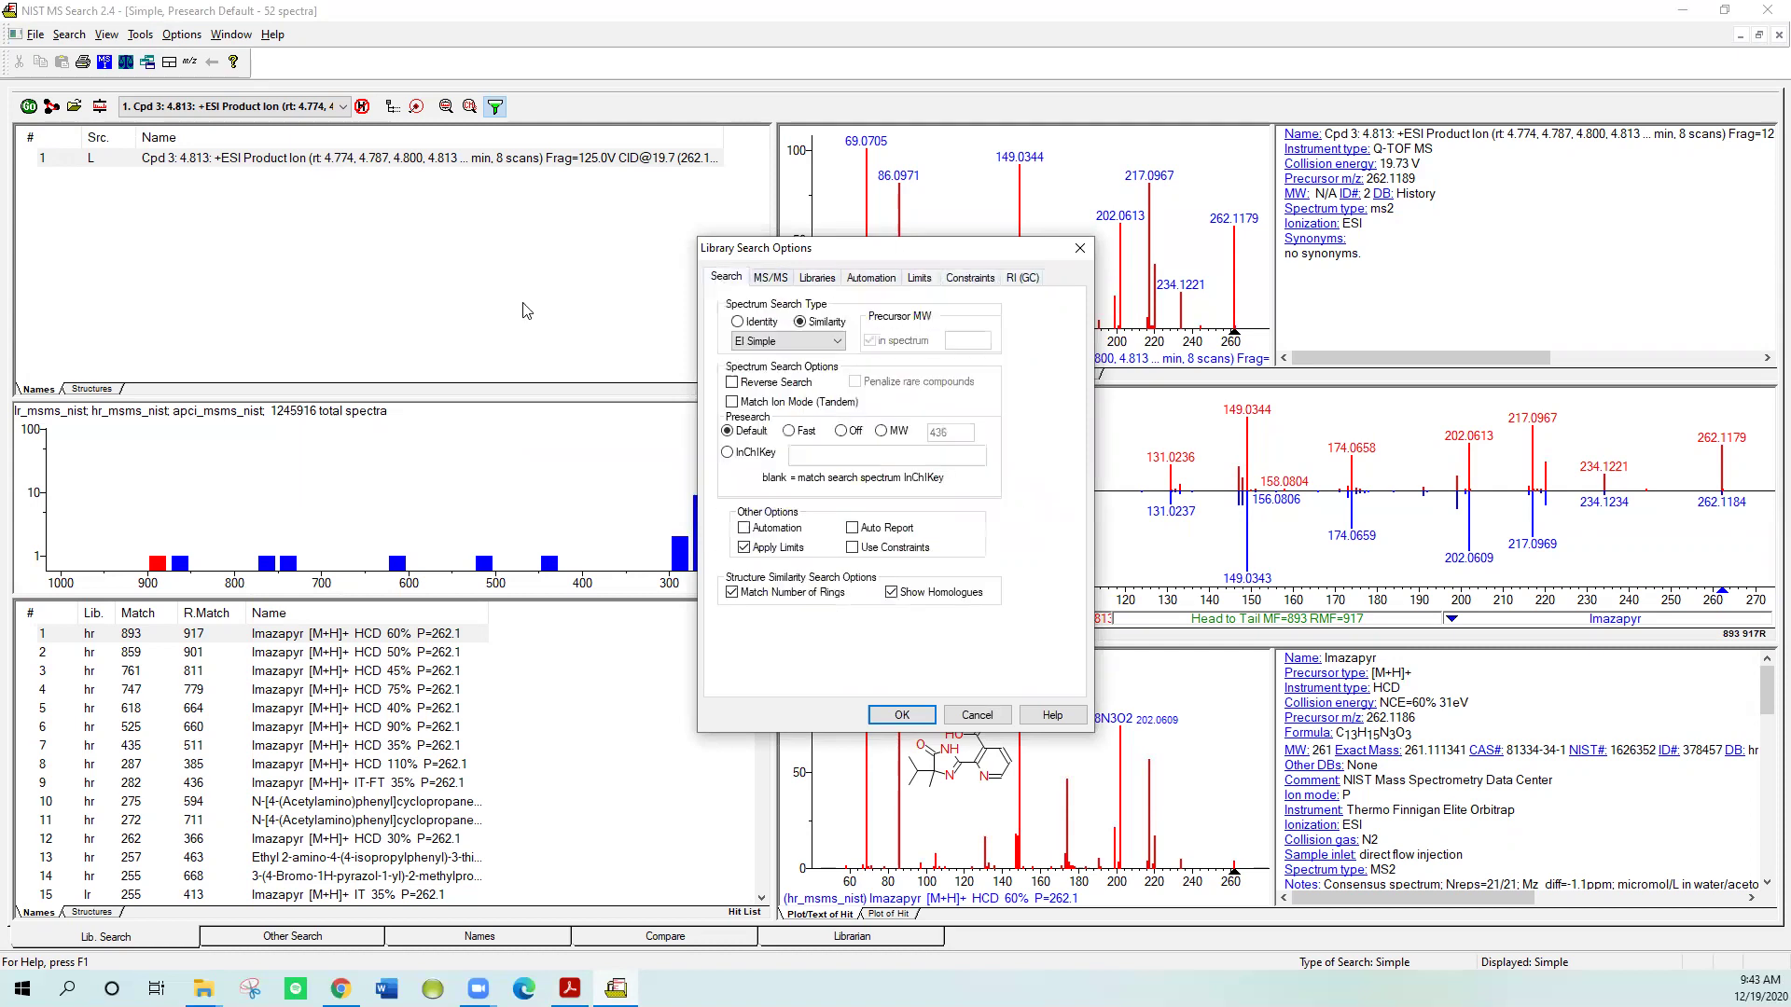
Step: Accept the options and load the Direct Peak Matching MSMS configuration without saving the current one
left_click(881, 714)
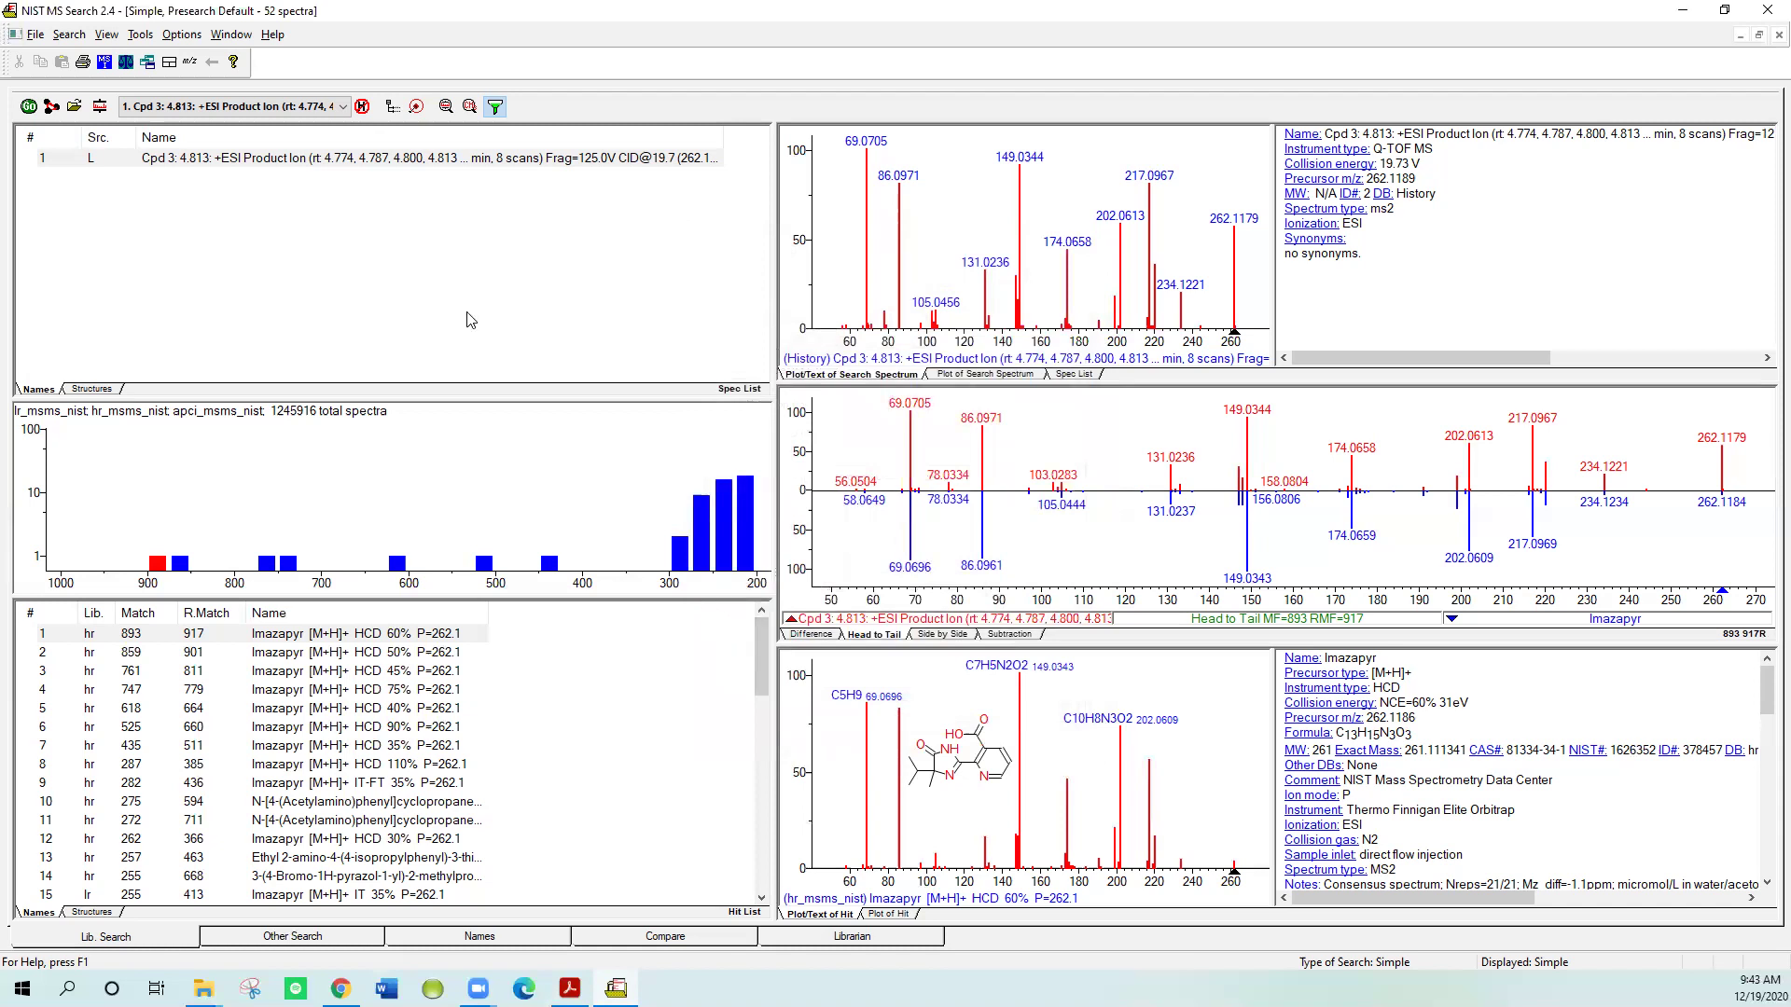
left_click(35, 34)
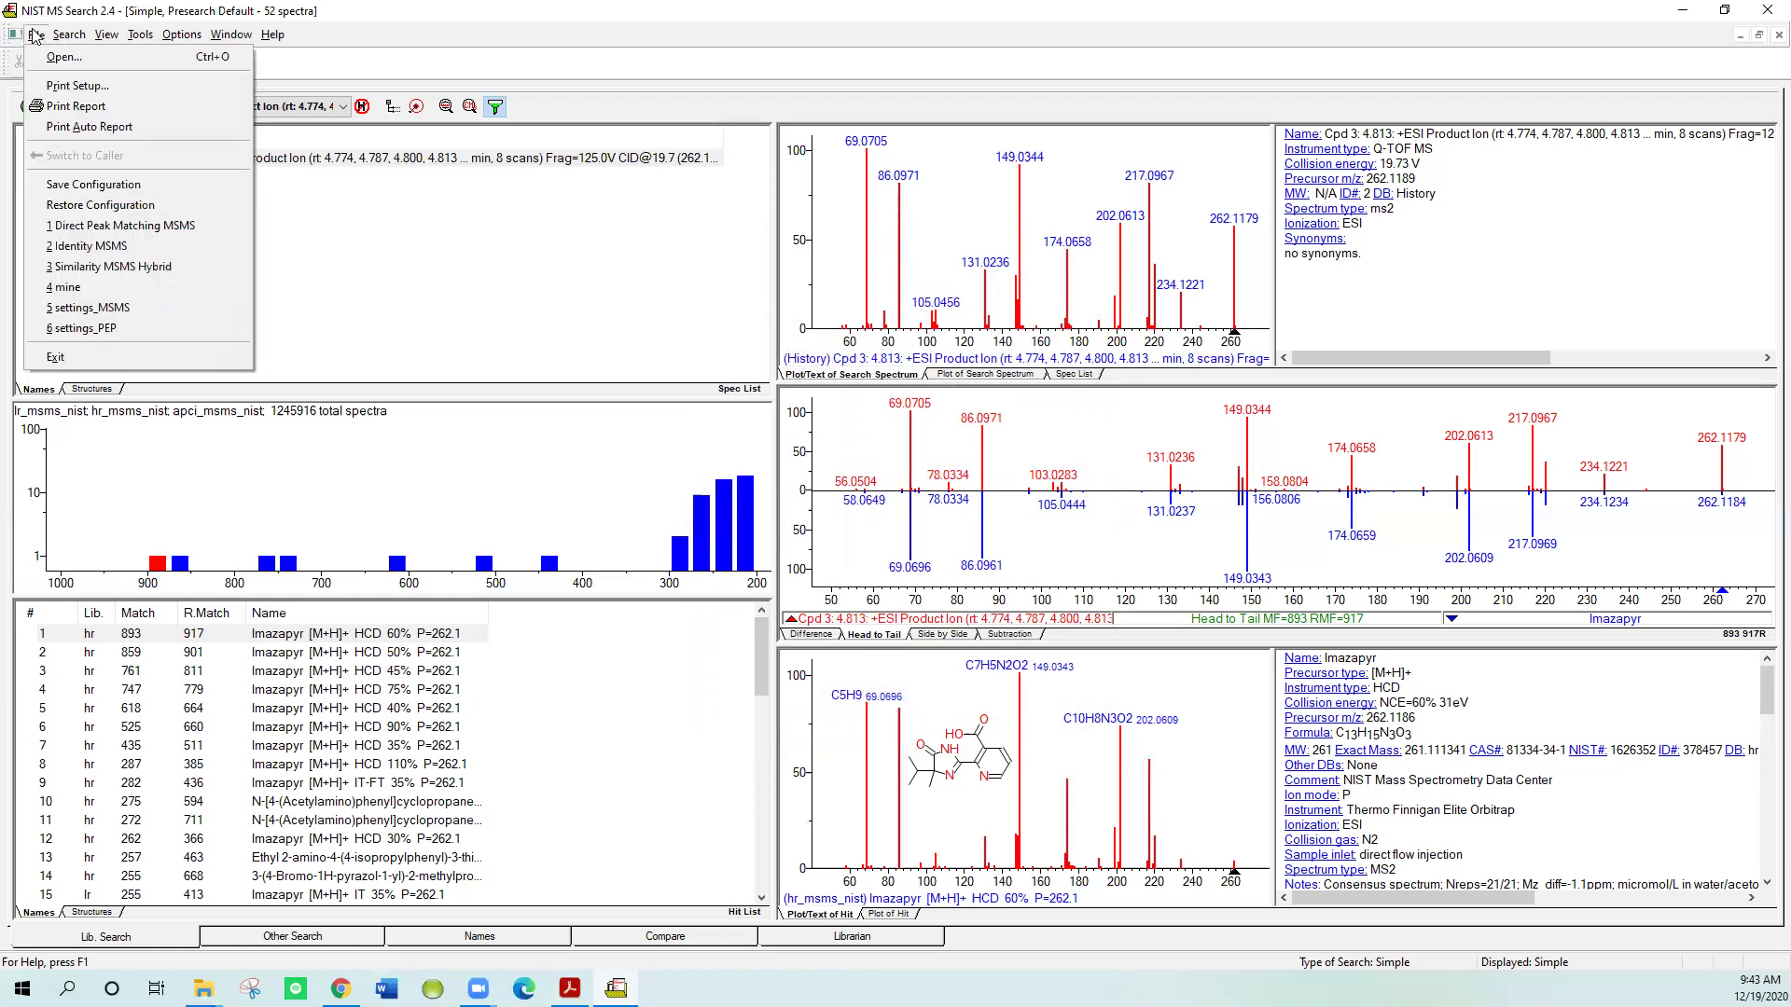
left_click(87, 226)
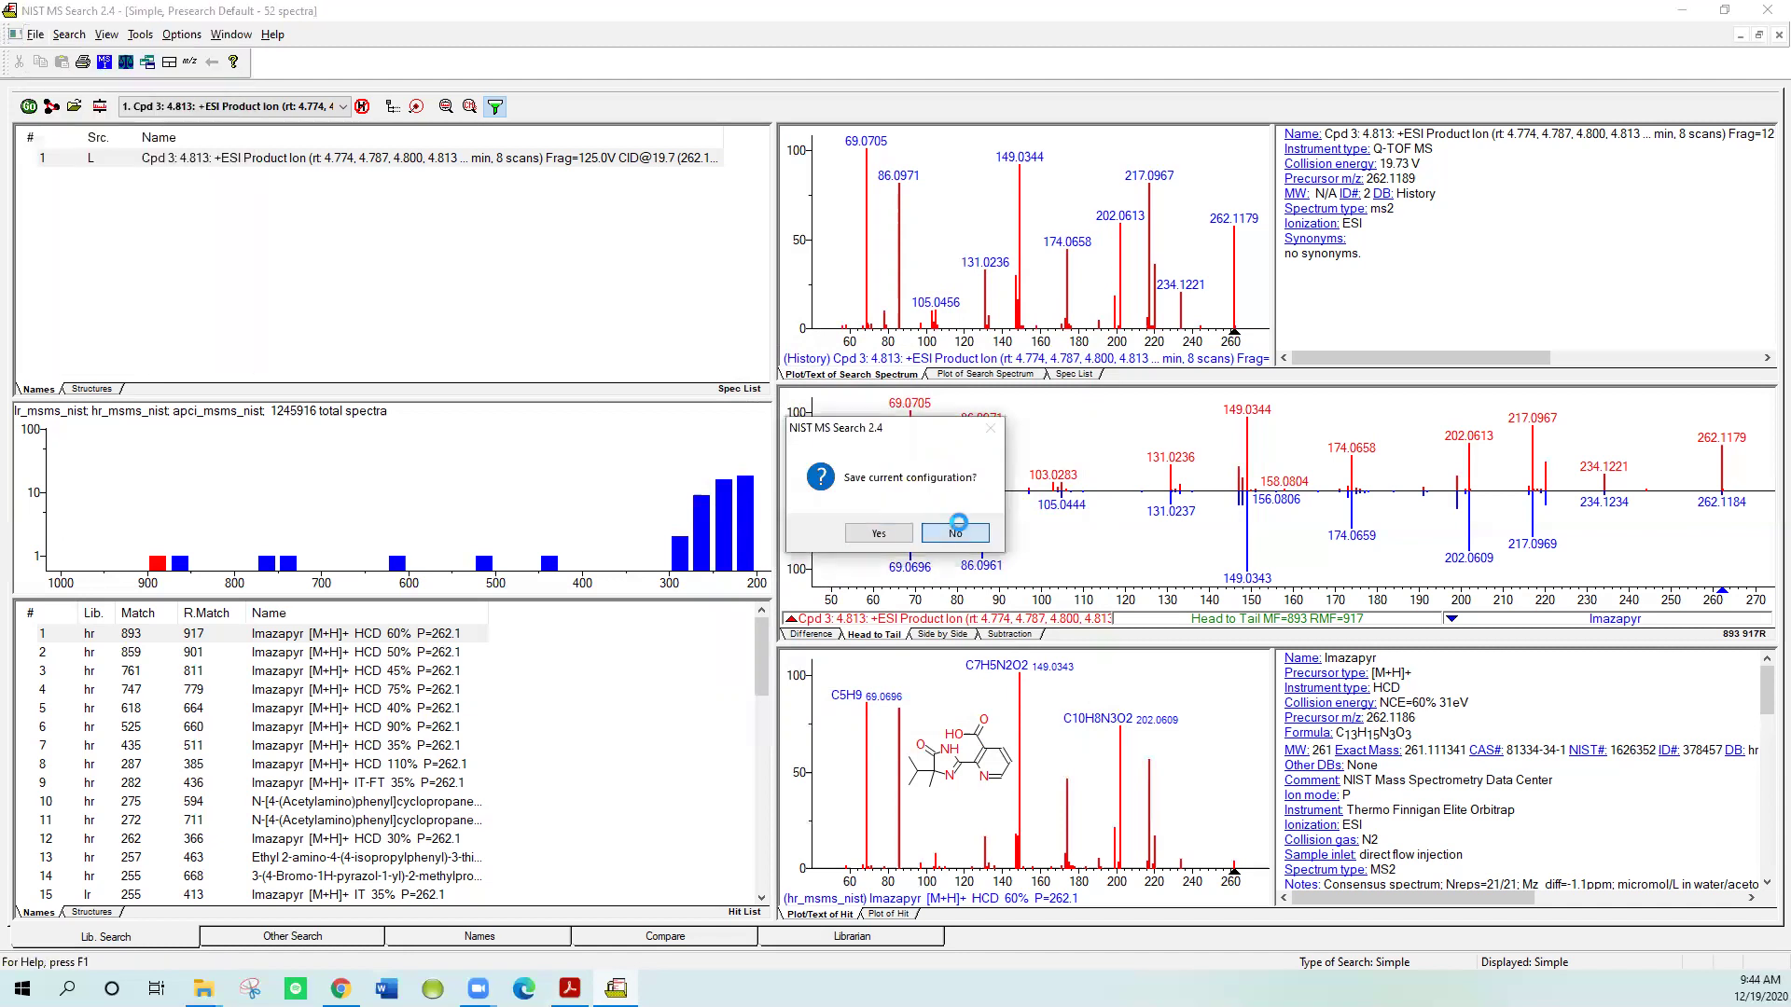
left_click(957, 528)
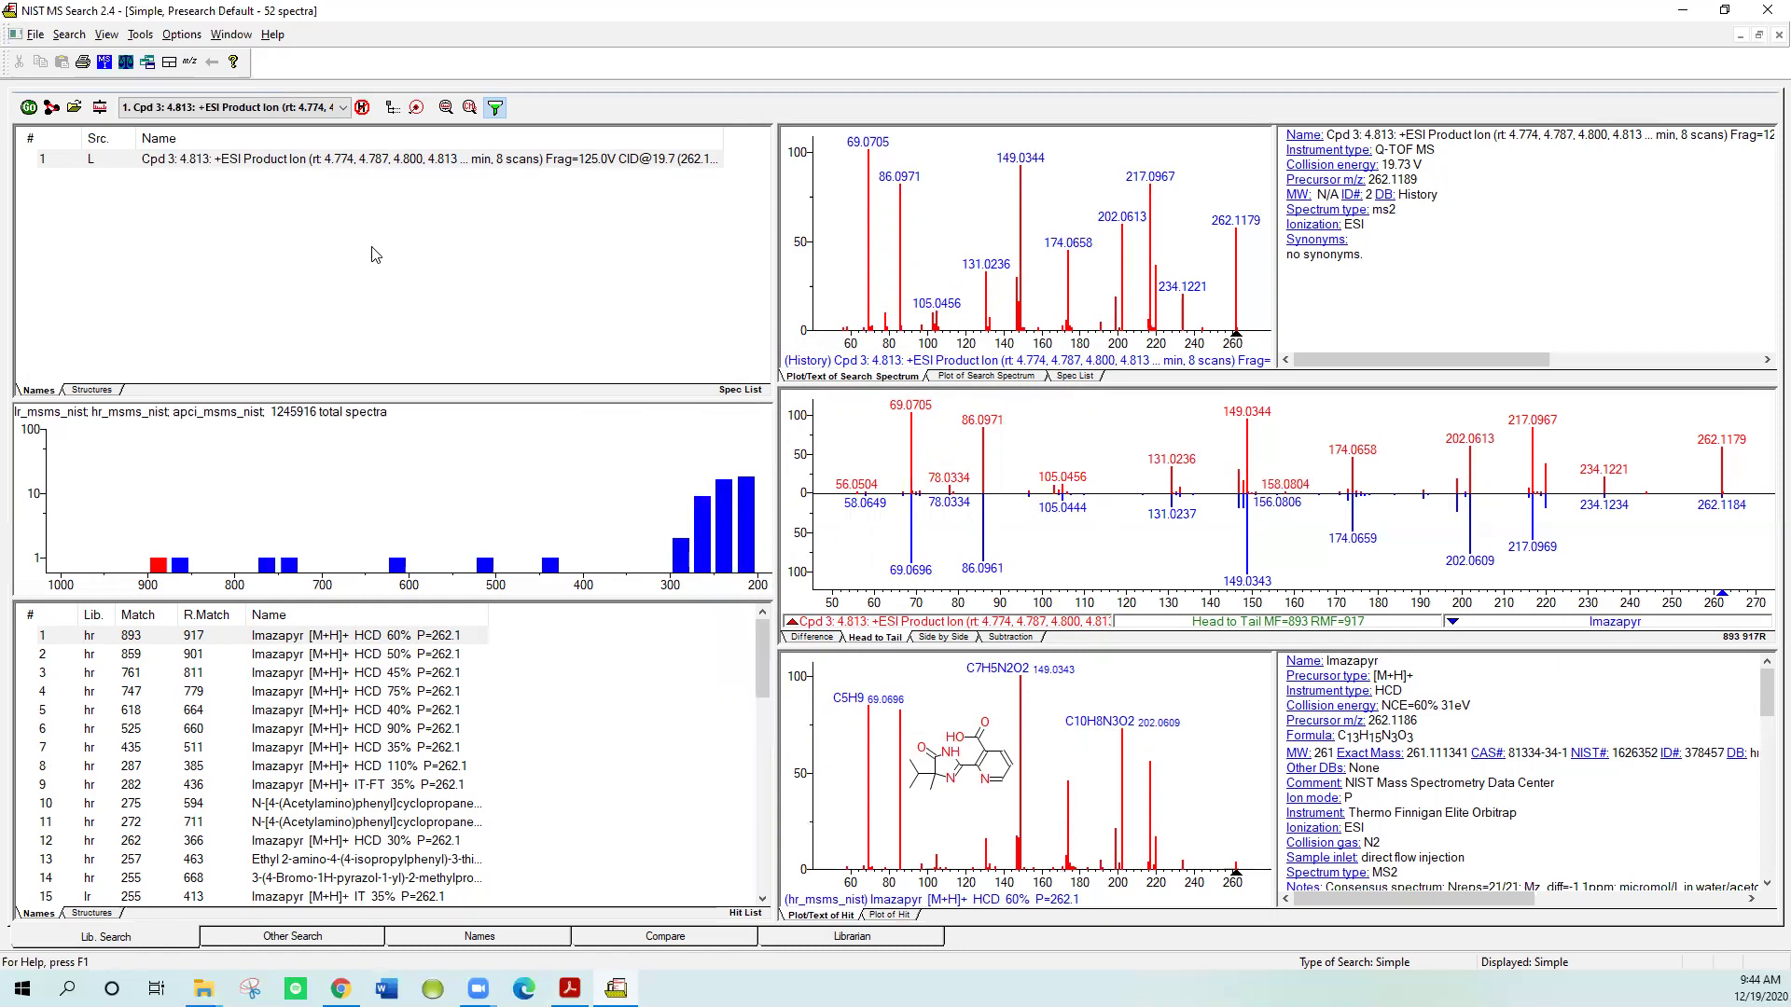
Step: Search the libraries with the Q-TOF spectrum, then return to the slide deck
left_click(350, 160)
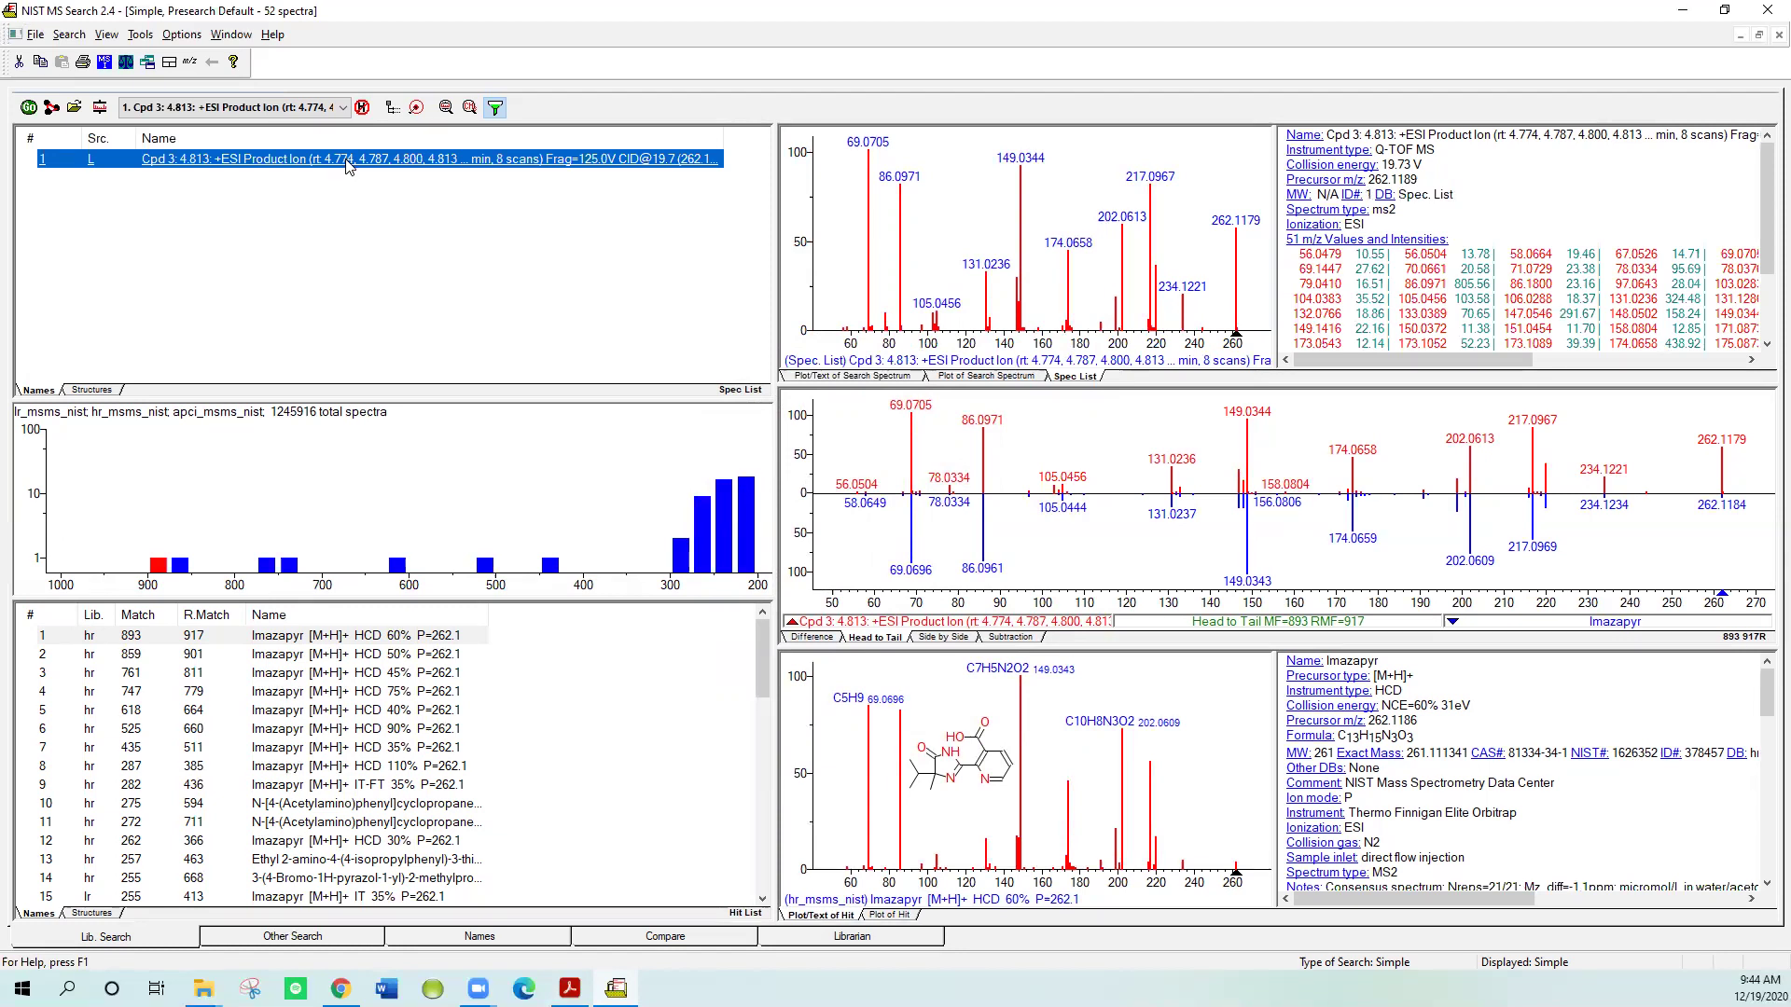
double_click(347, 160)
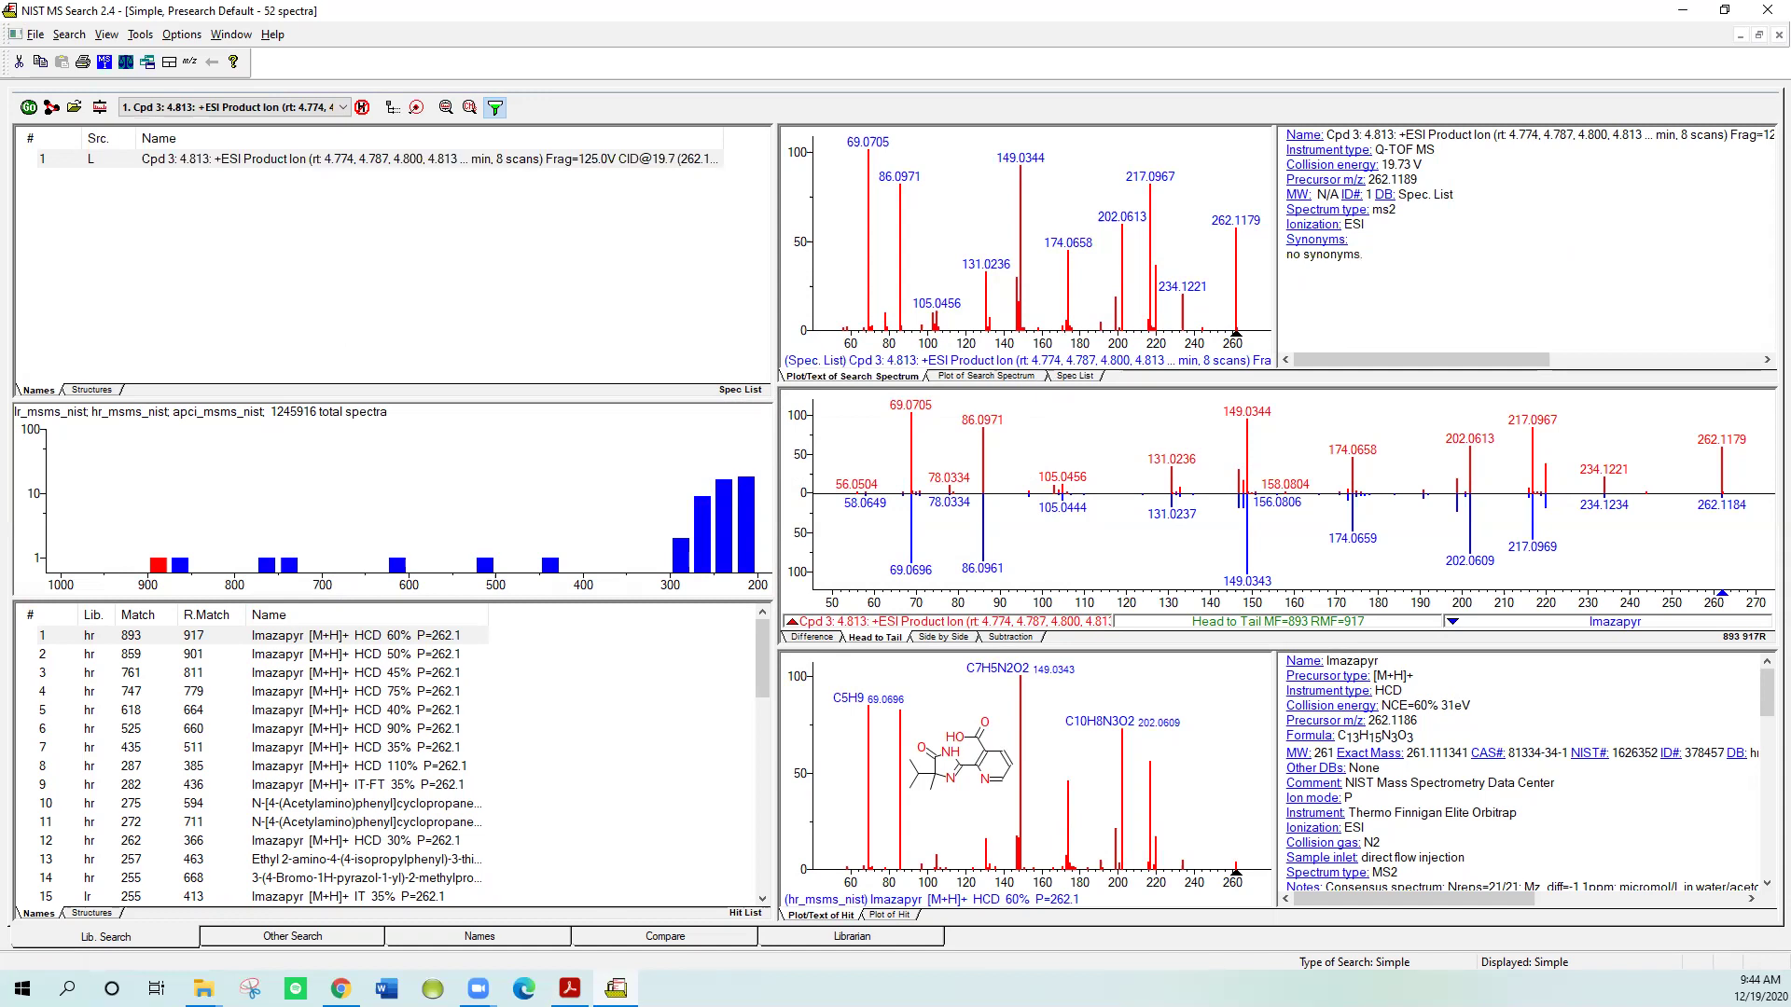
left_click(570, 988)
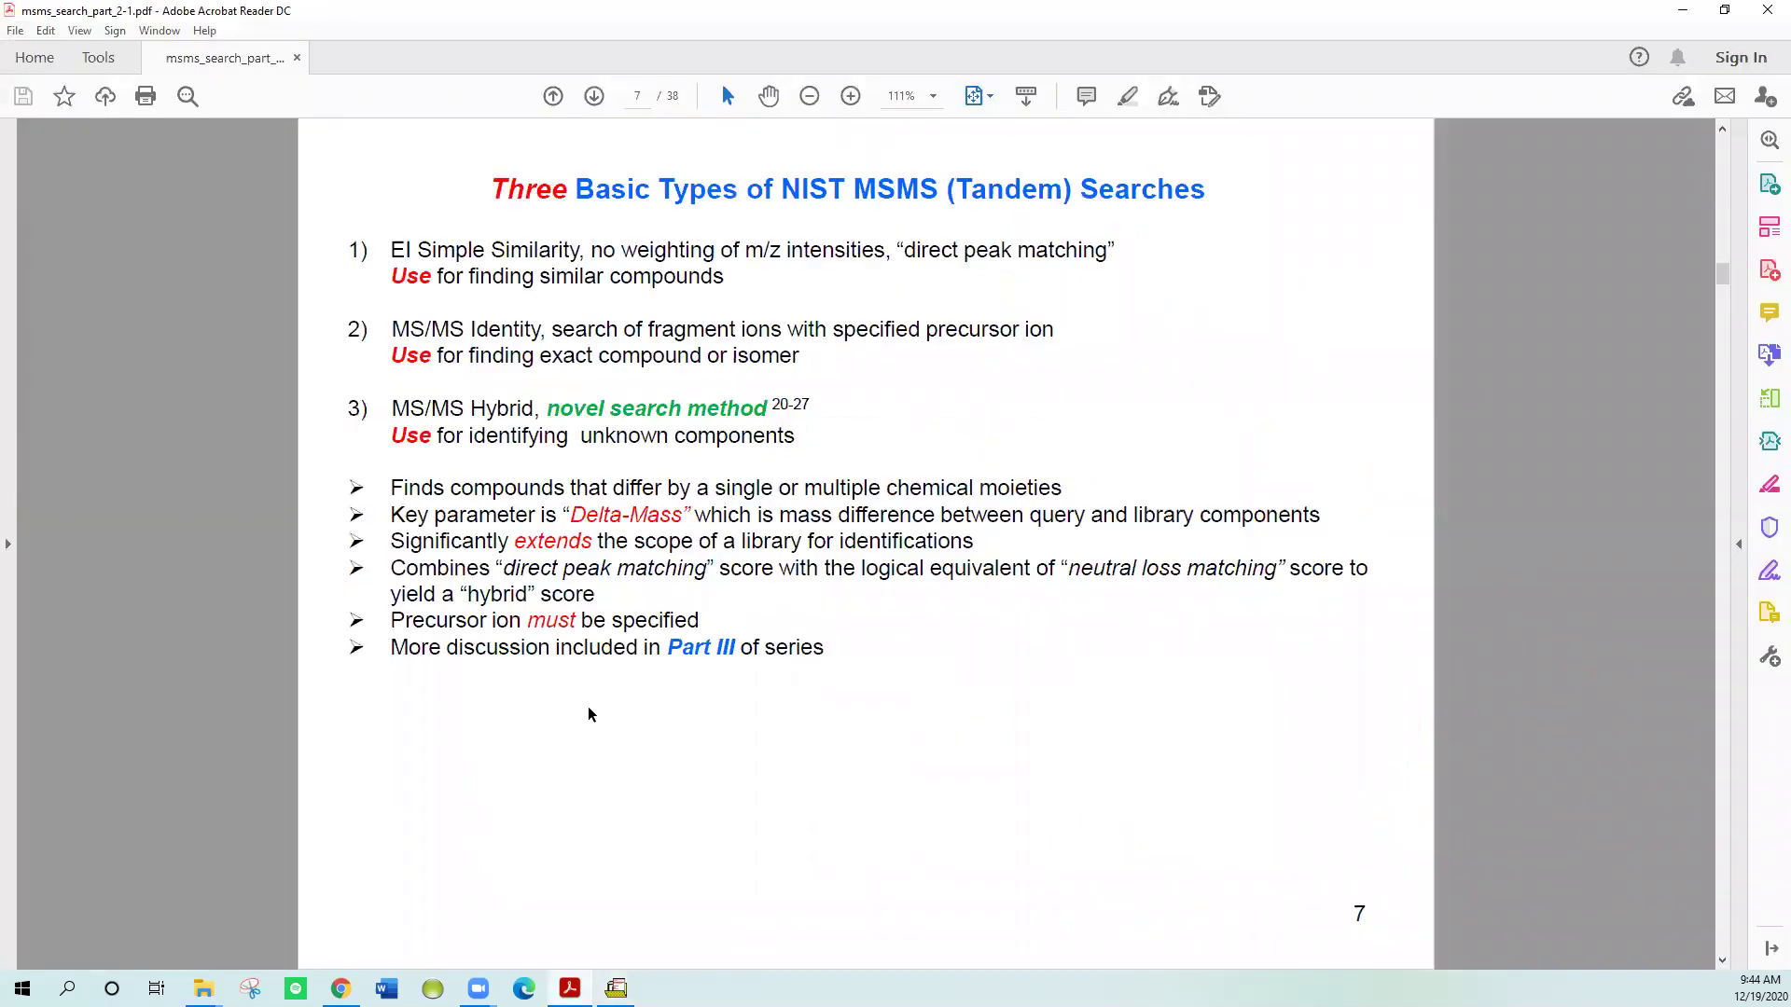
Step: Page forward to slide 10, then back to slide 9, NIST MSMS (Tandem) Libraries 2020 Release
left_click(595, 98)
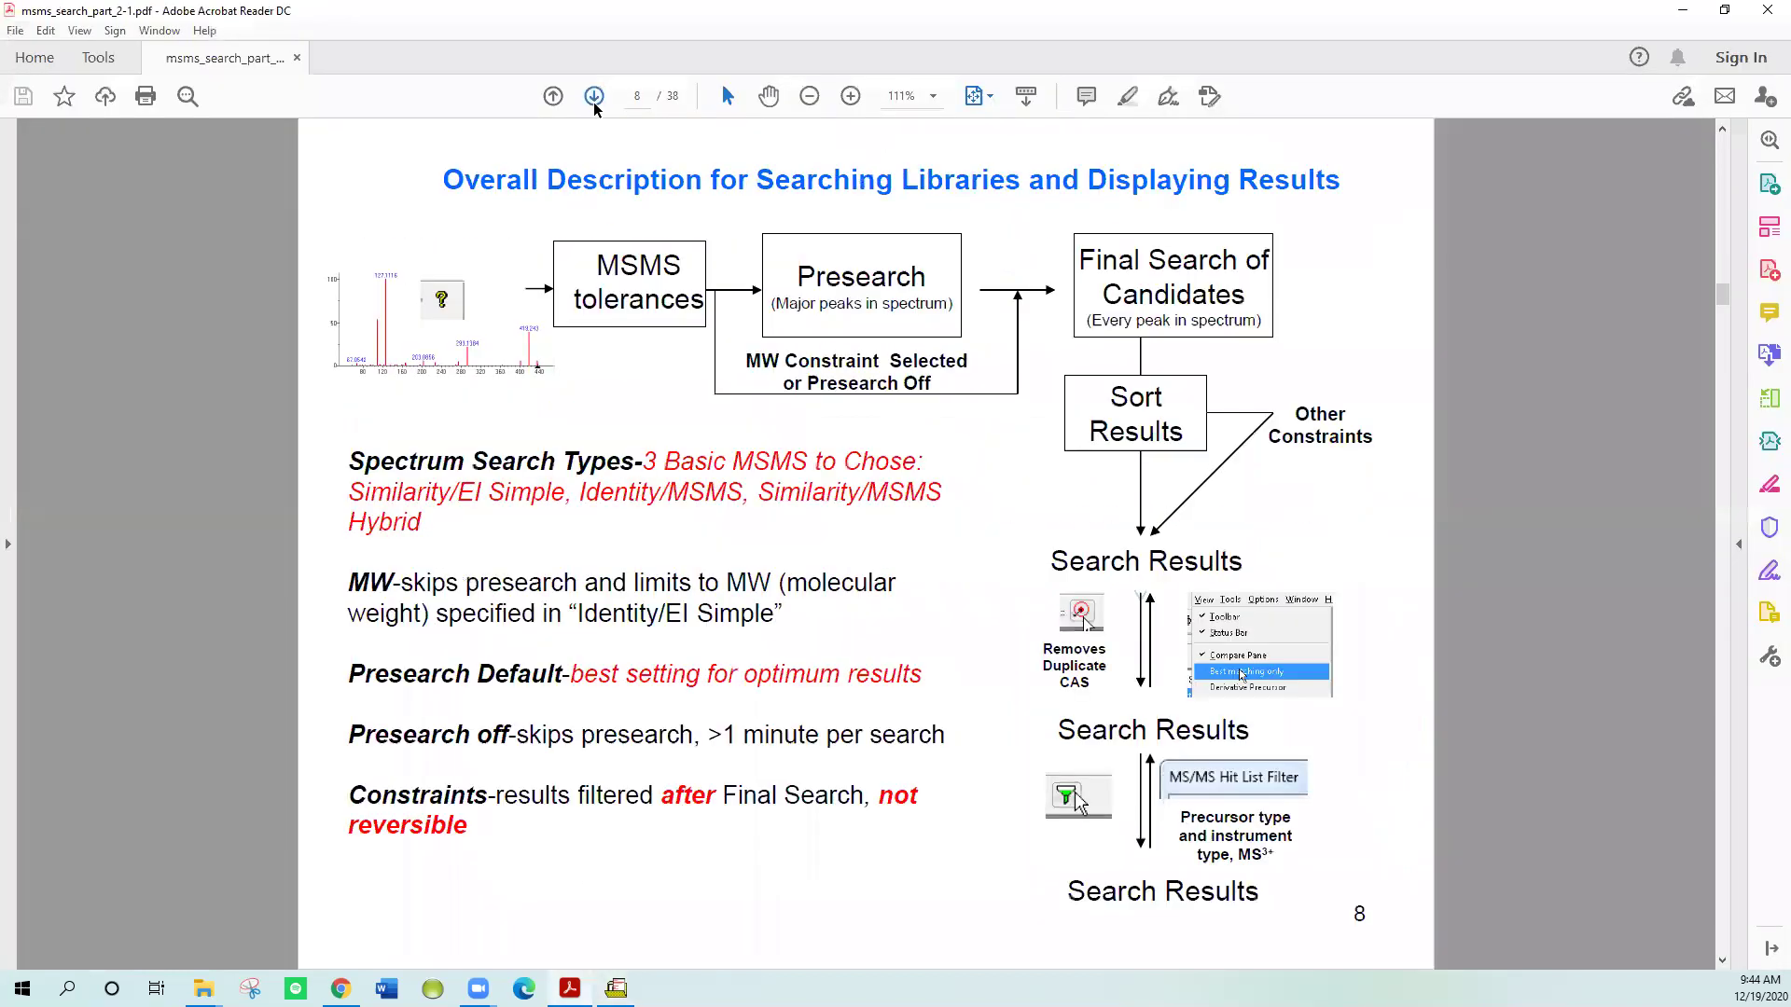
left_click(595, 98)
left_click(594, 105)
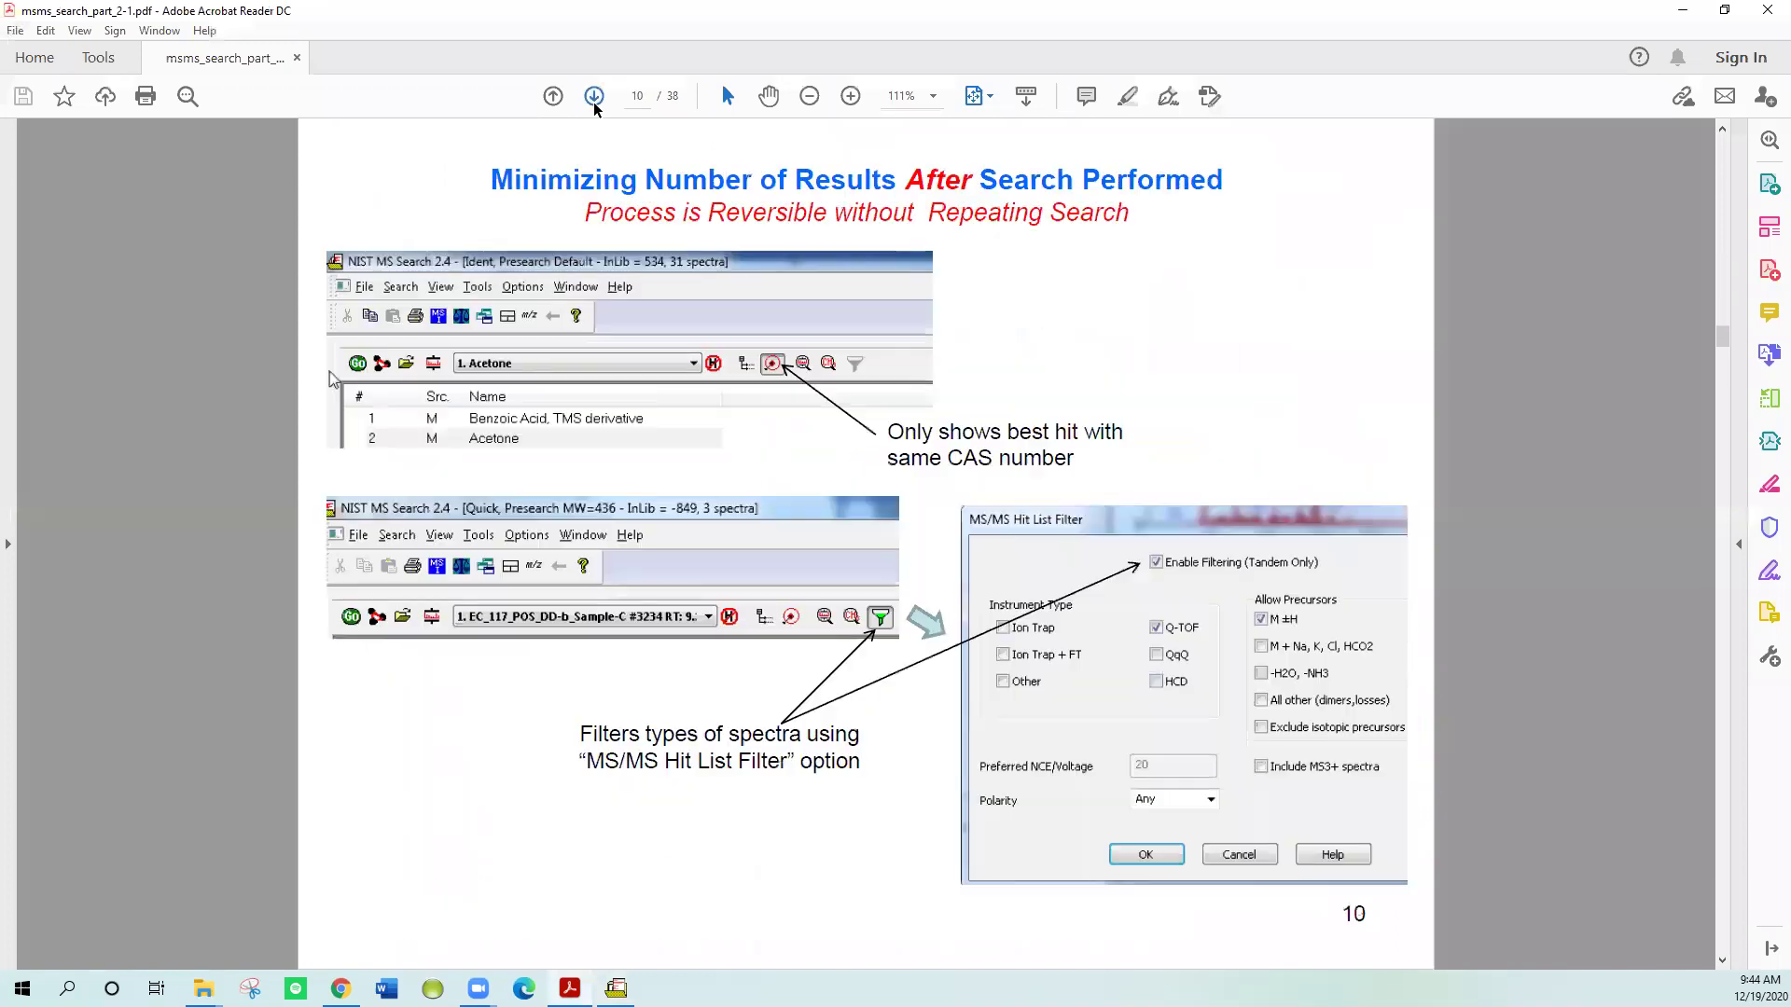
left_click(554, 96)
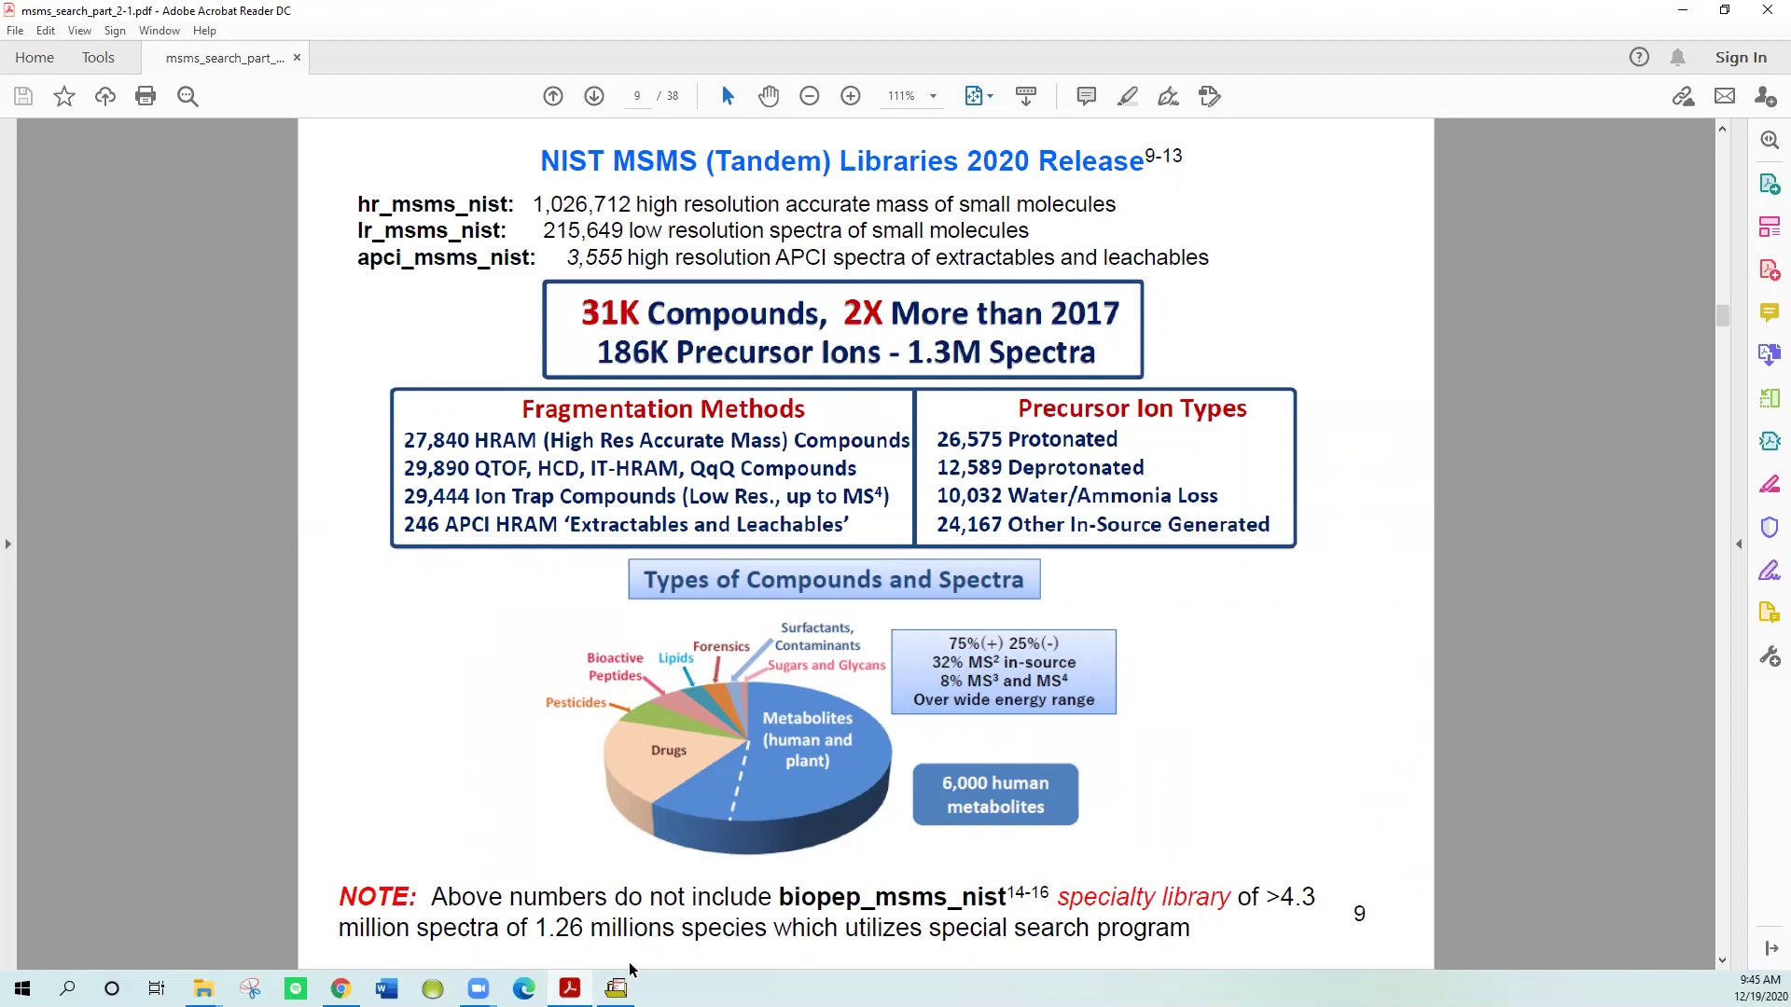
key("alt+Tab")
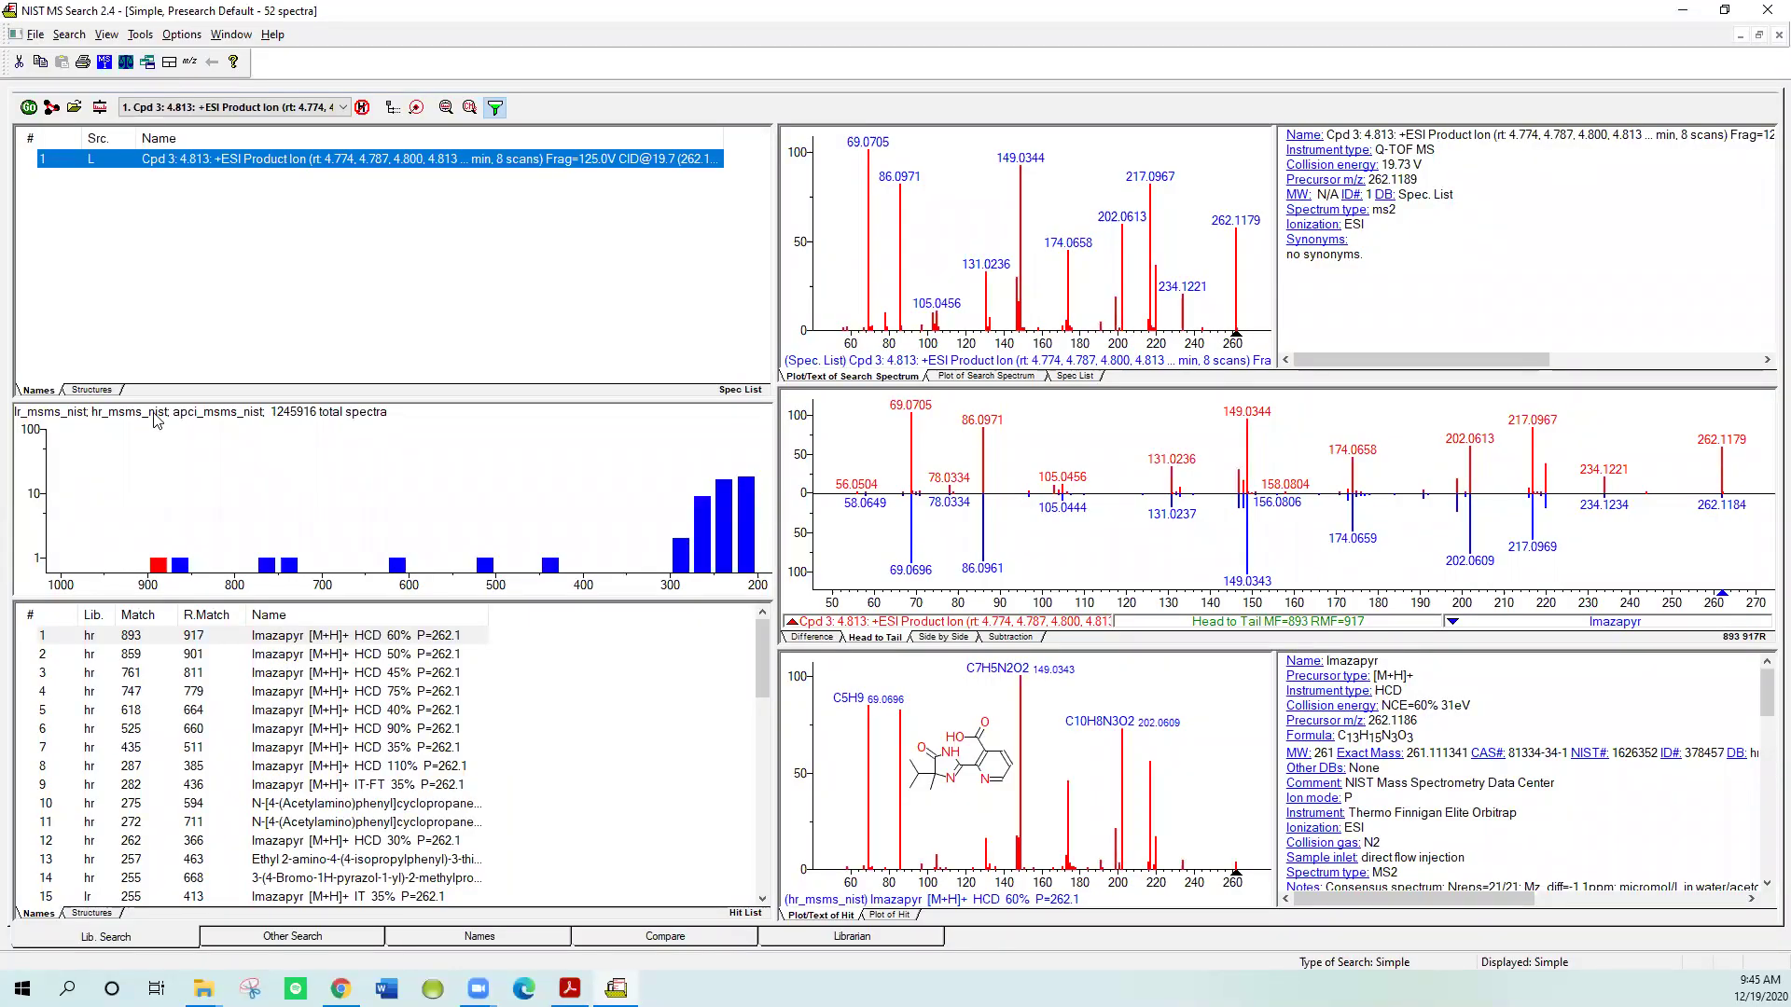
double_click(117, 160)
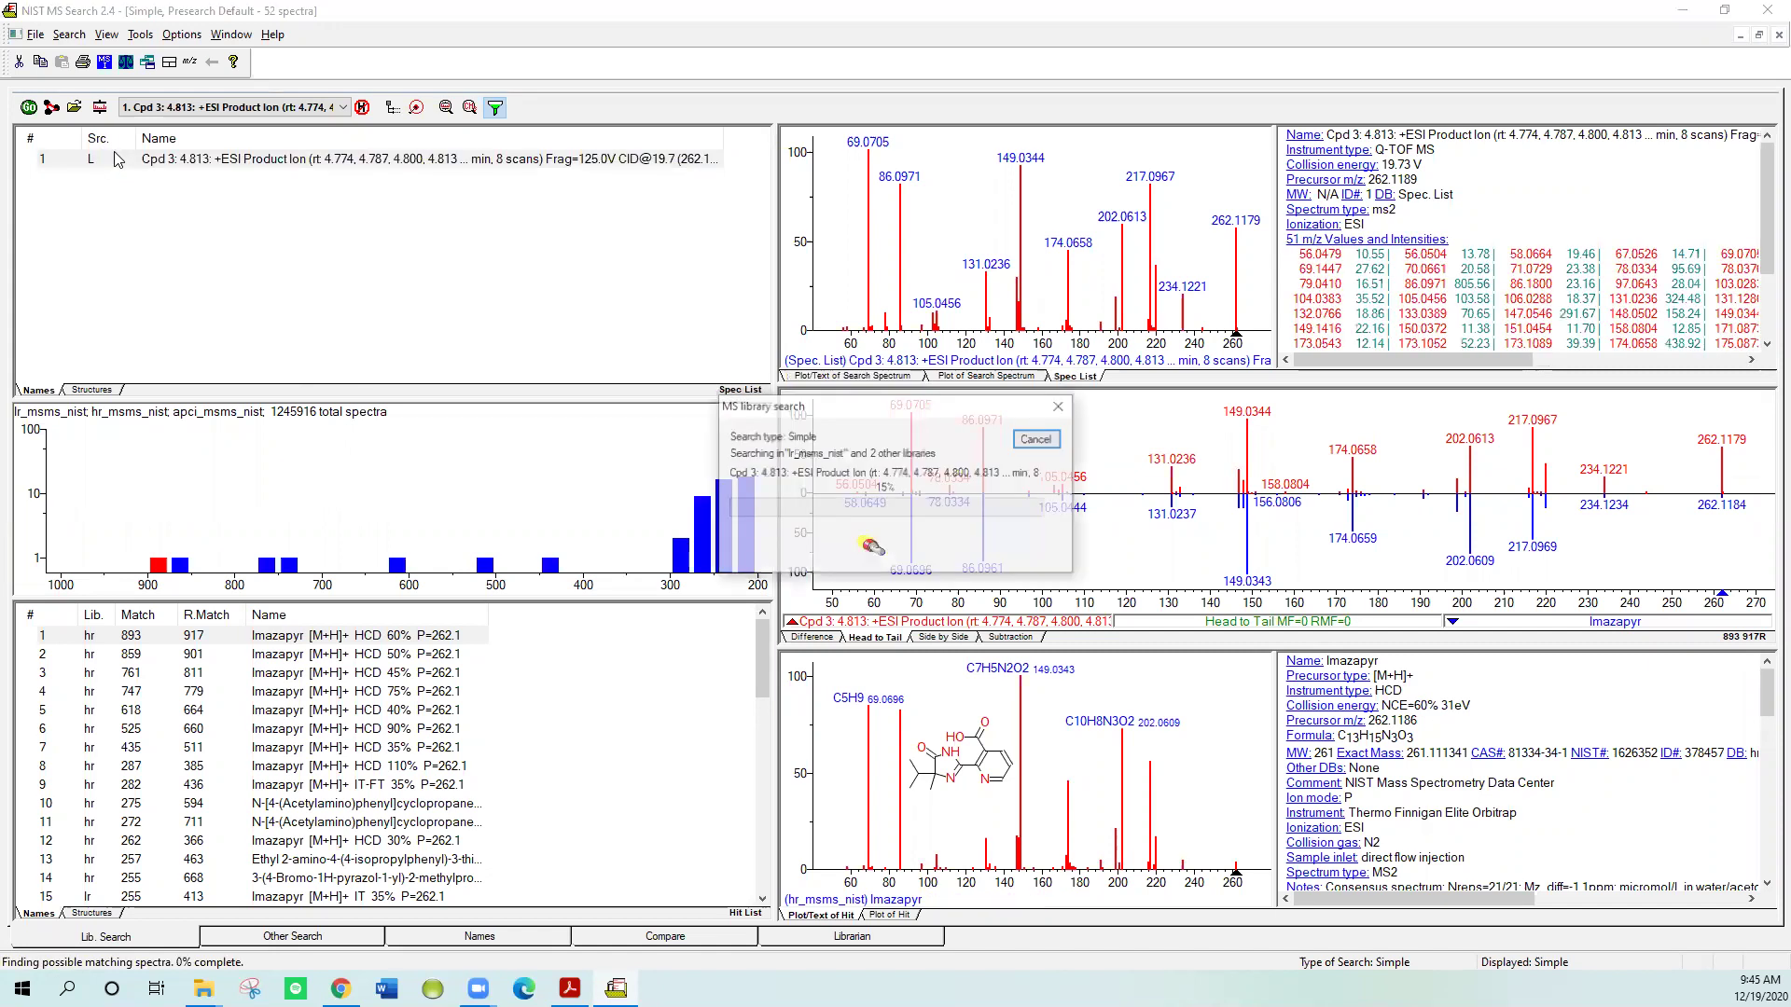
left_click(28, 108)
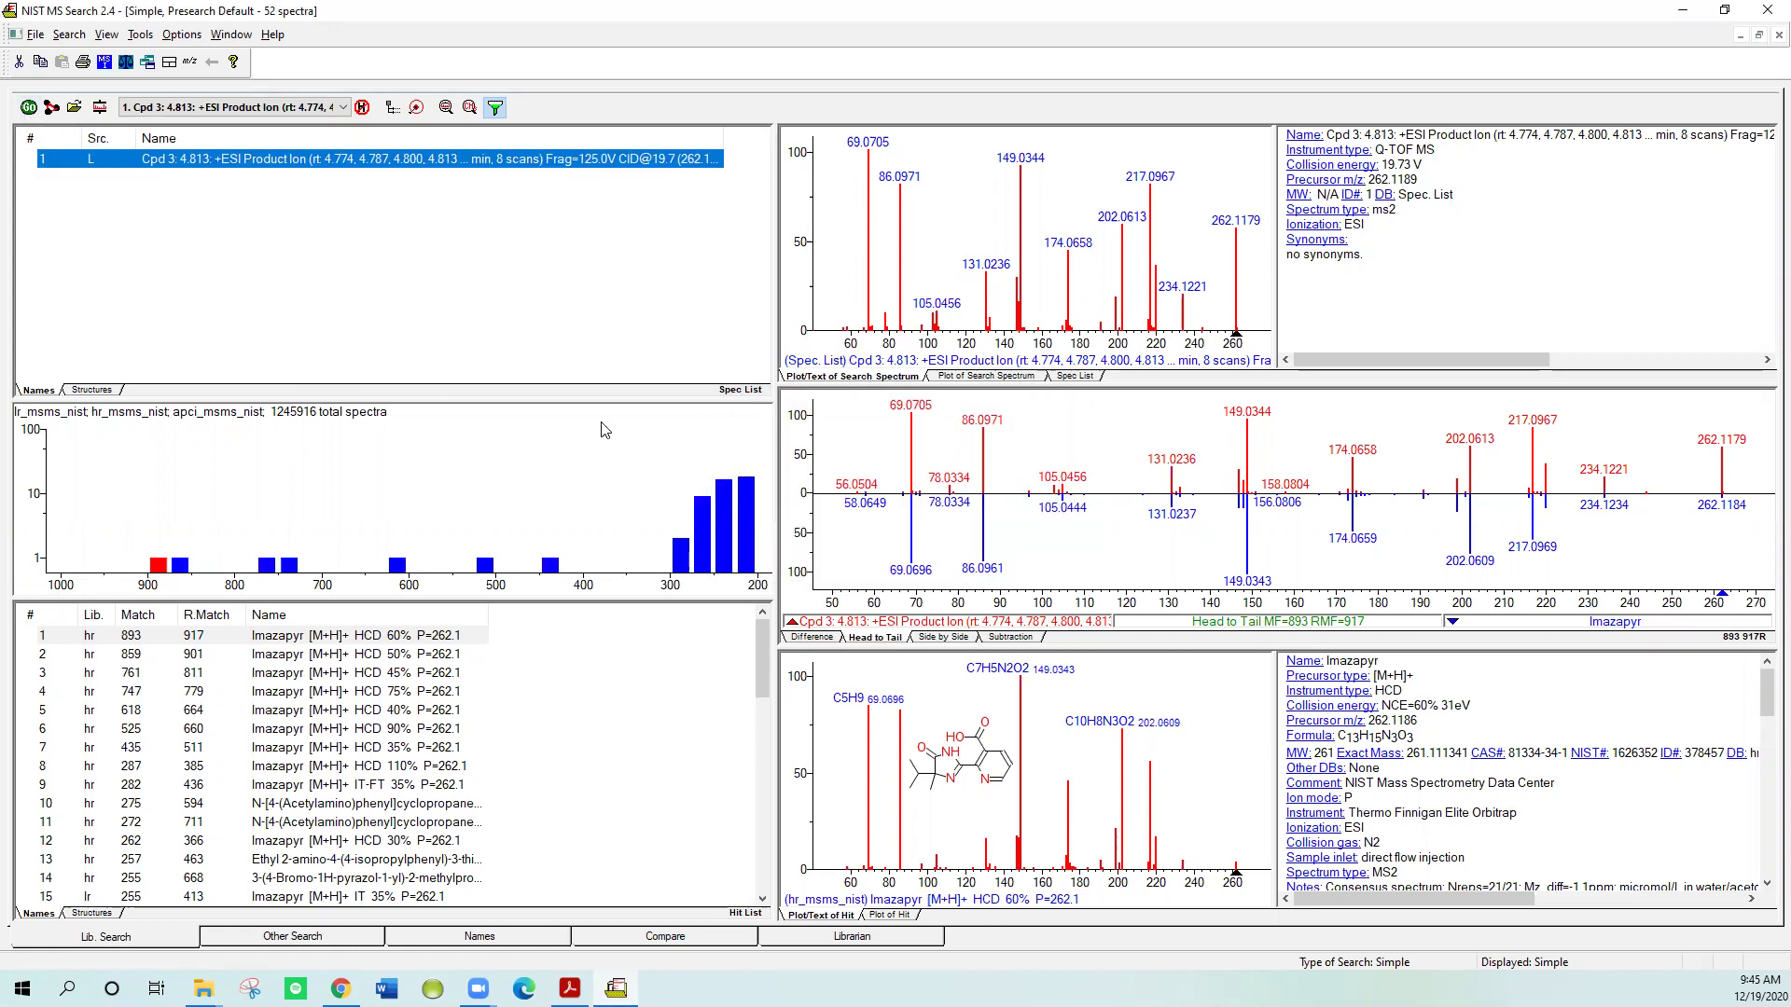
left_click(241, 639)
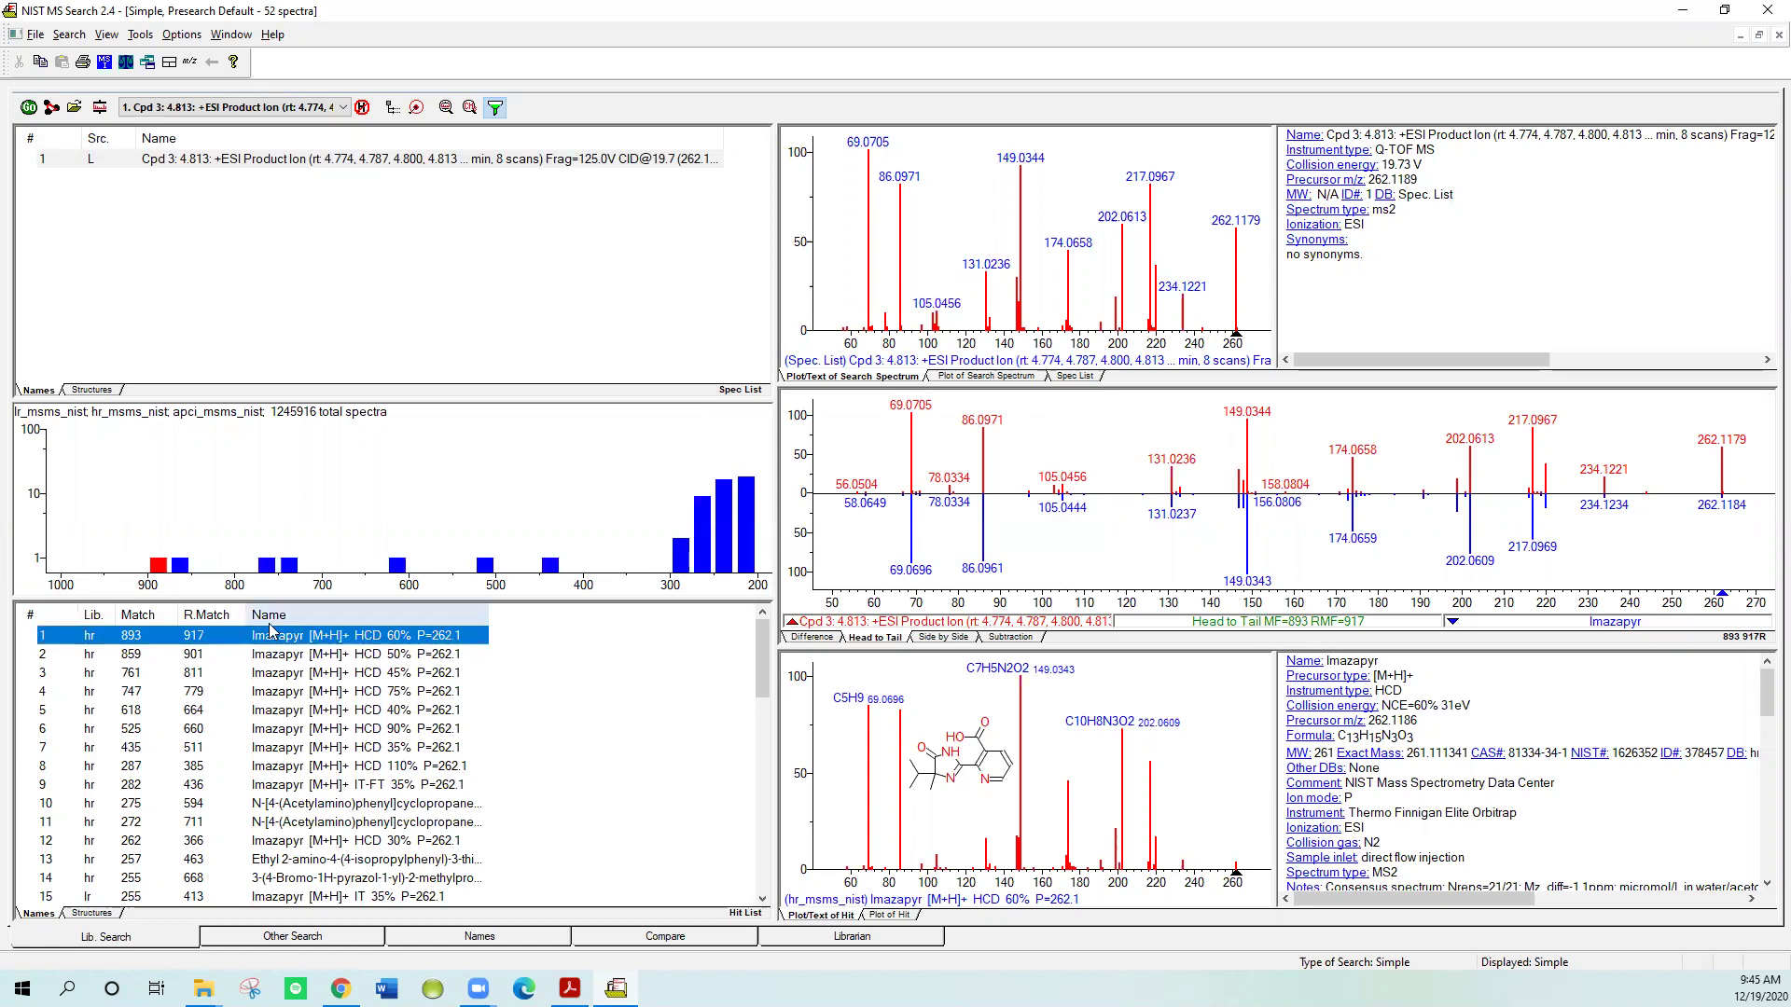
key("Down")
key("Down")
key("Down")
key("Down")
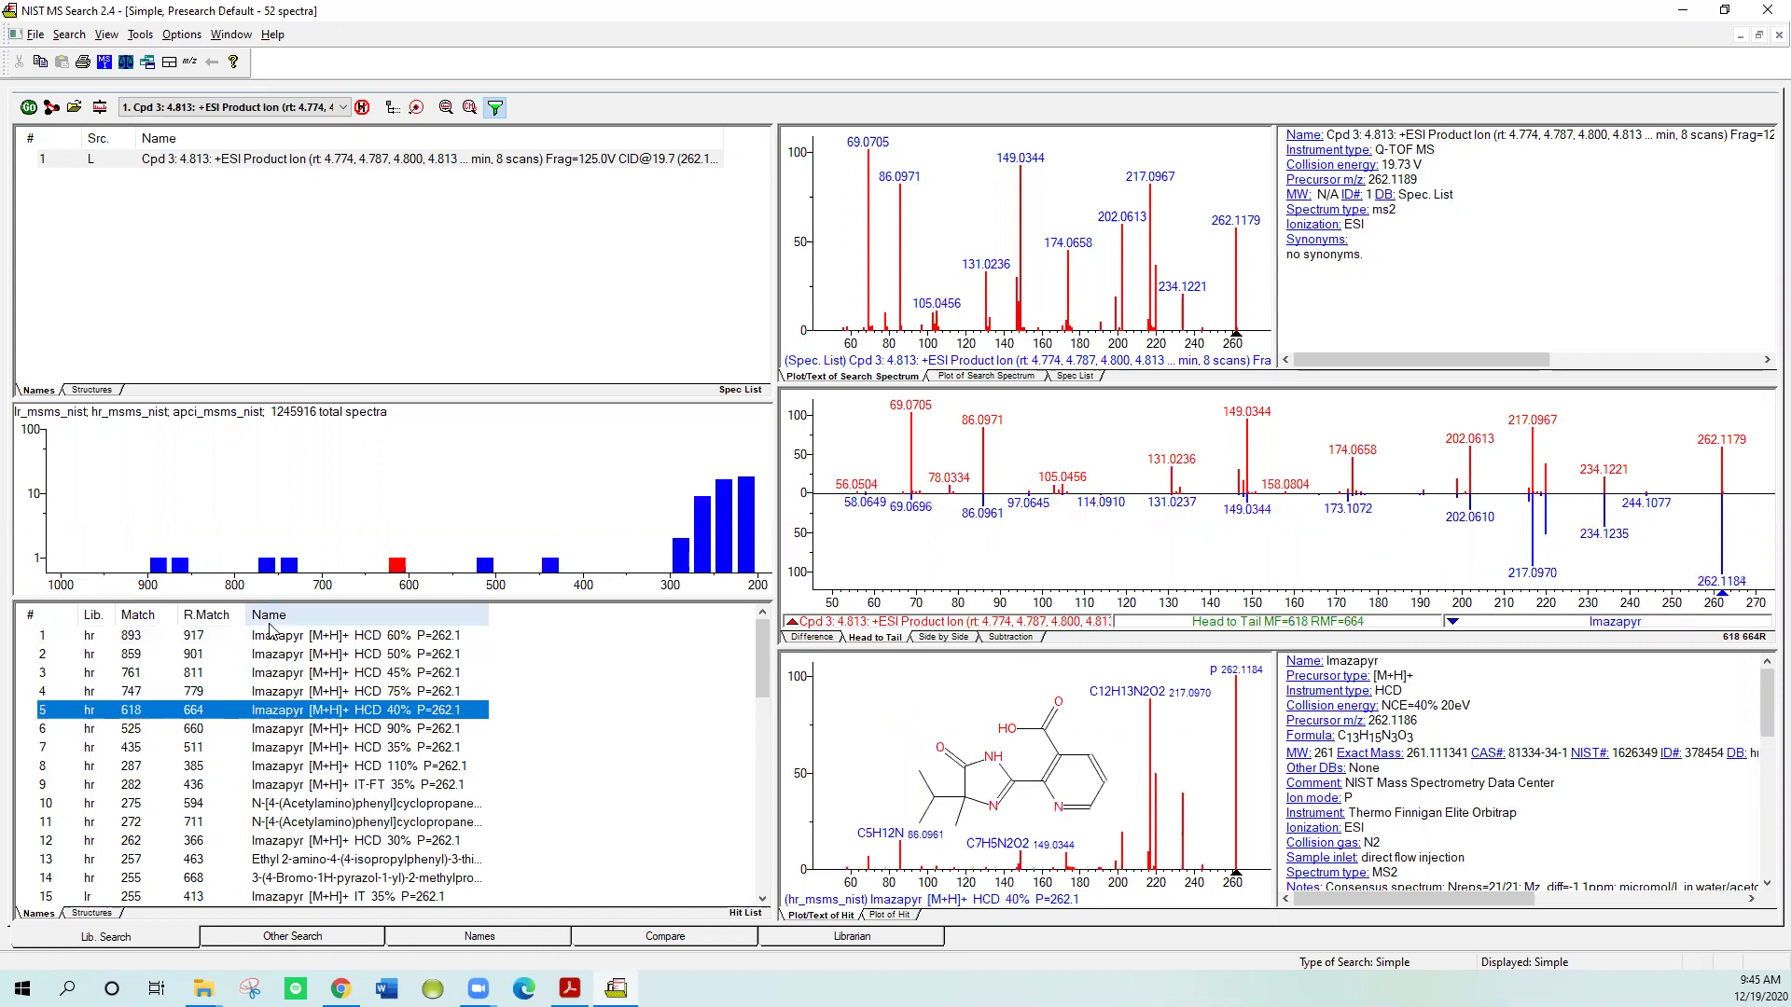
key("Down")
key("Up")
key("Up")
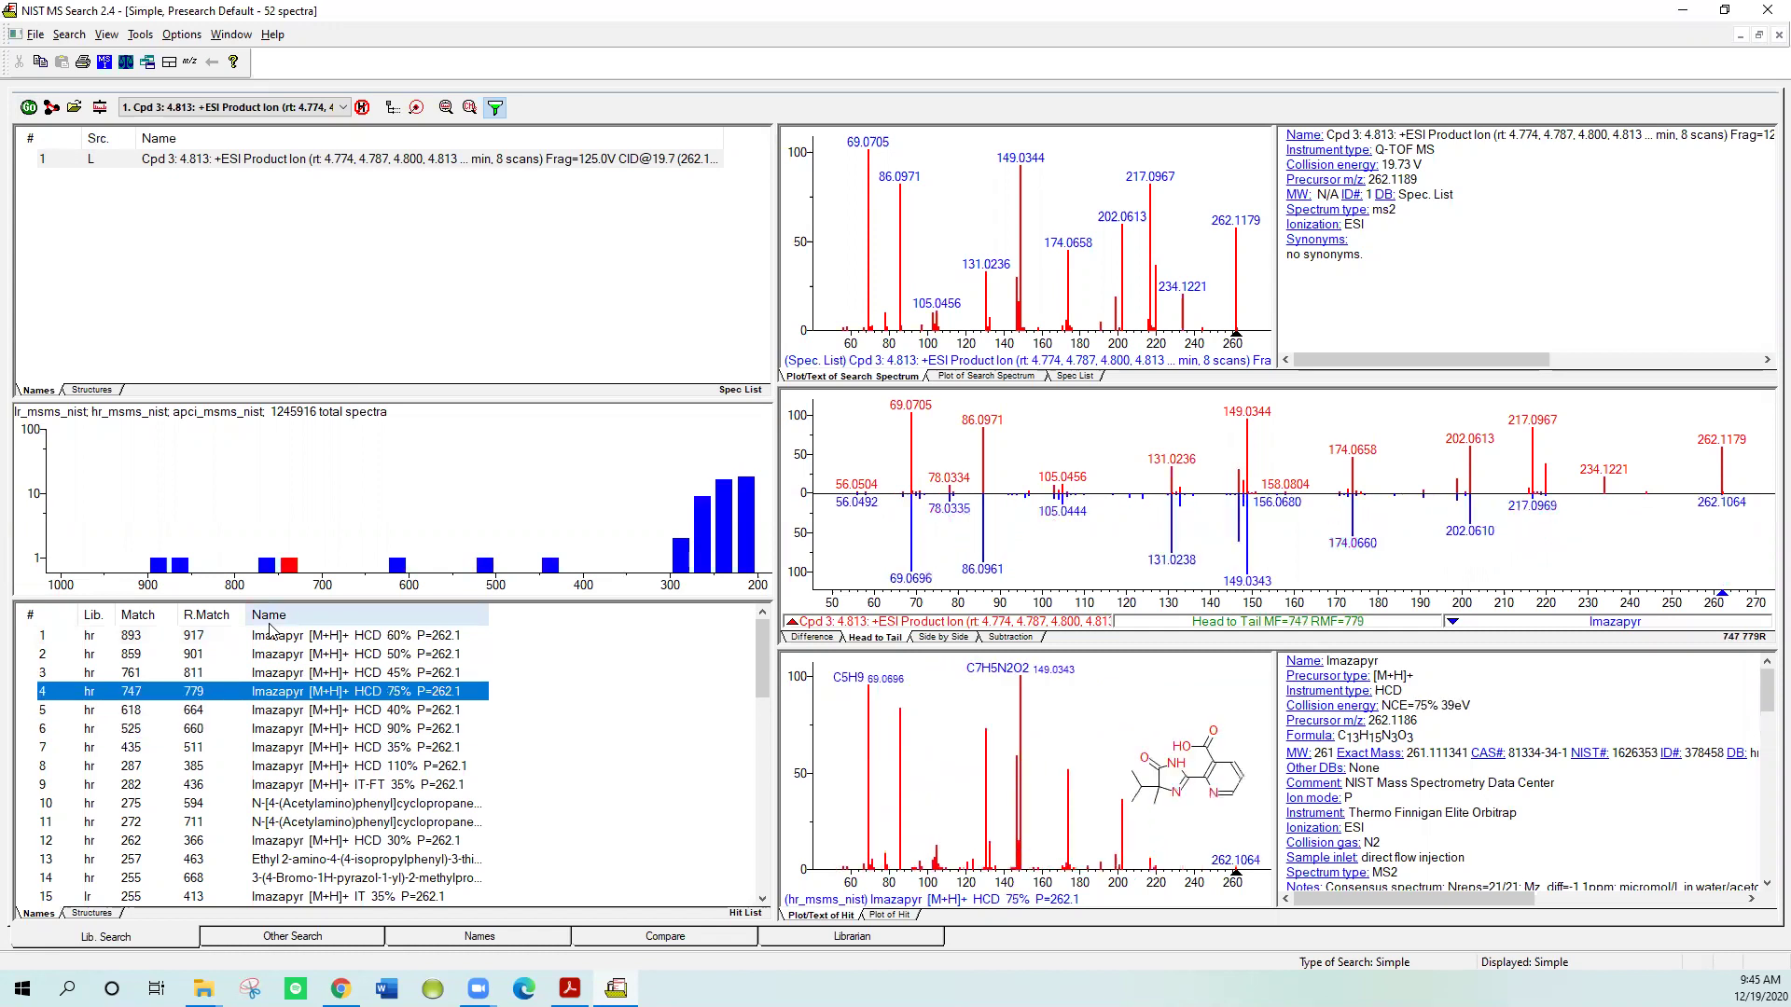
key("Up")
key("Up")
key("Up")
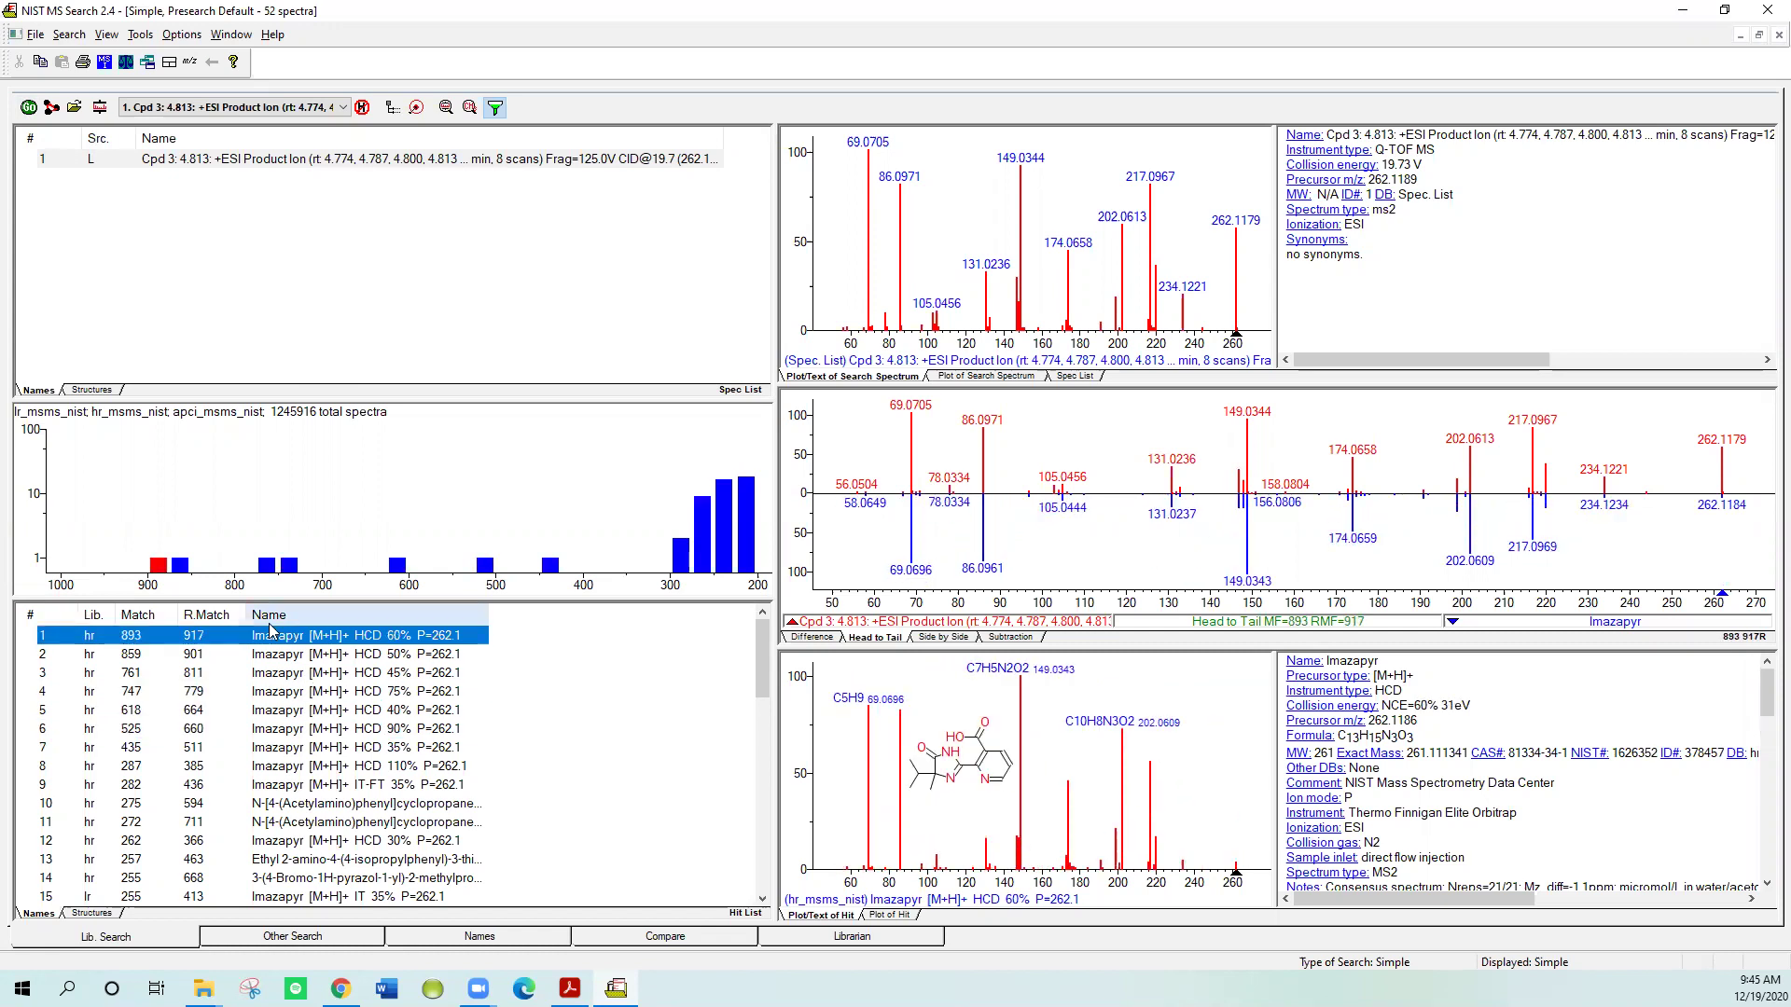
key("Down")
key("Down")
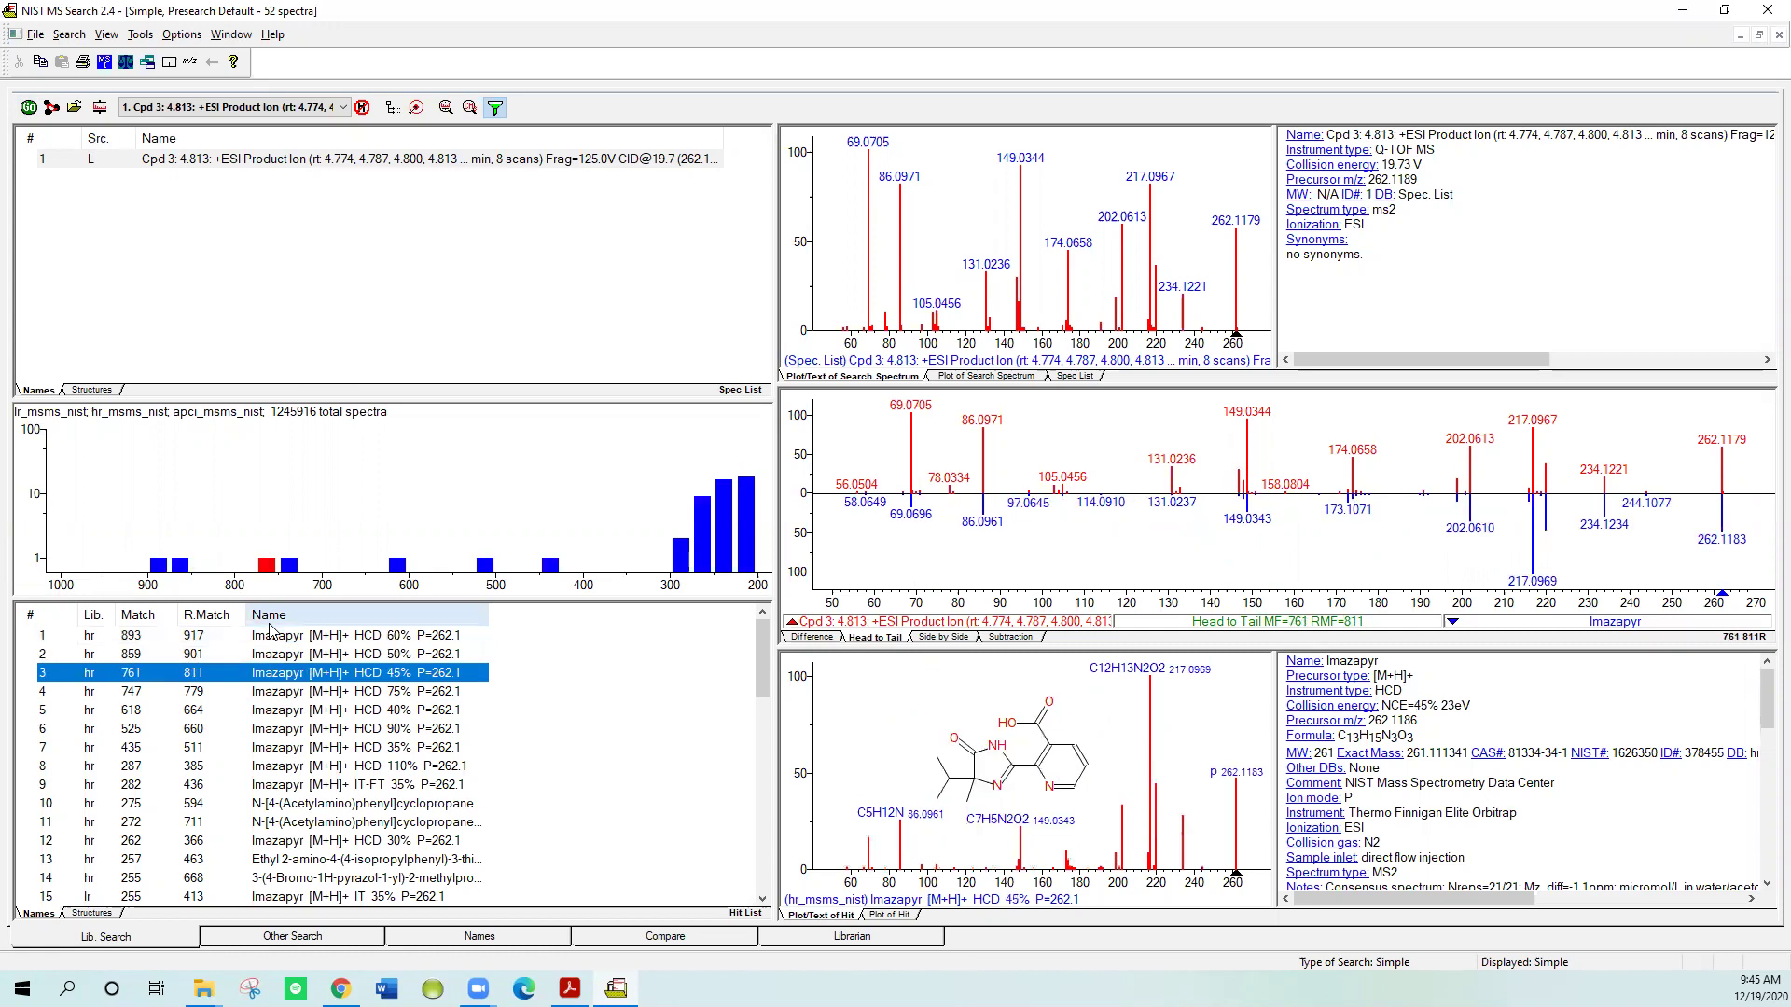
key("Up")
key("Up")
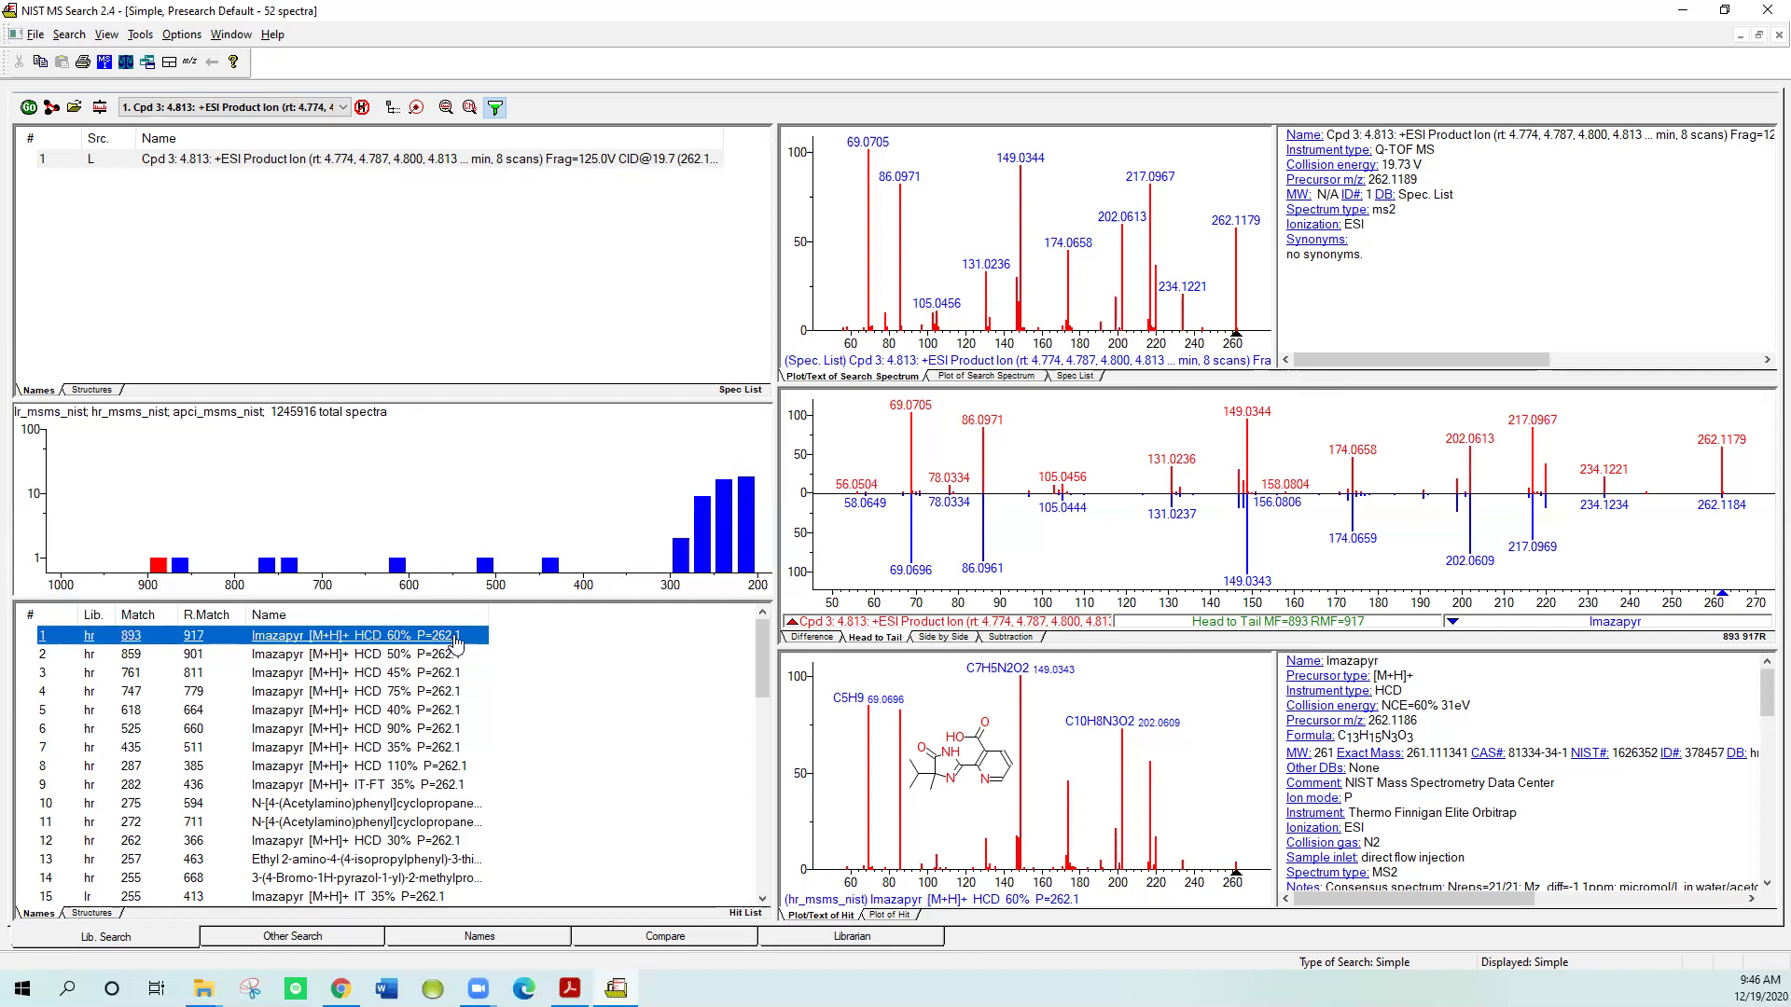
key("Down")
key("Down")
key("Down")
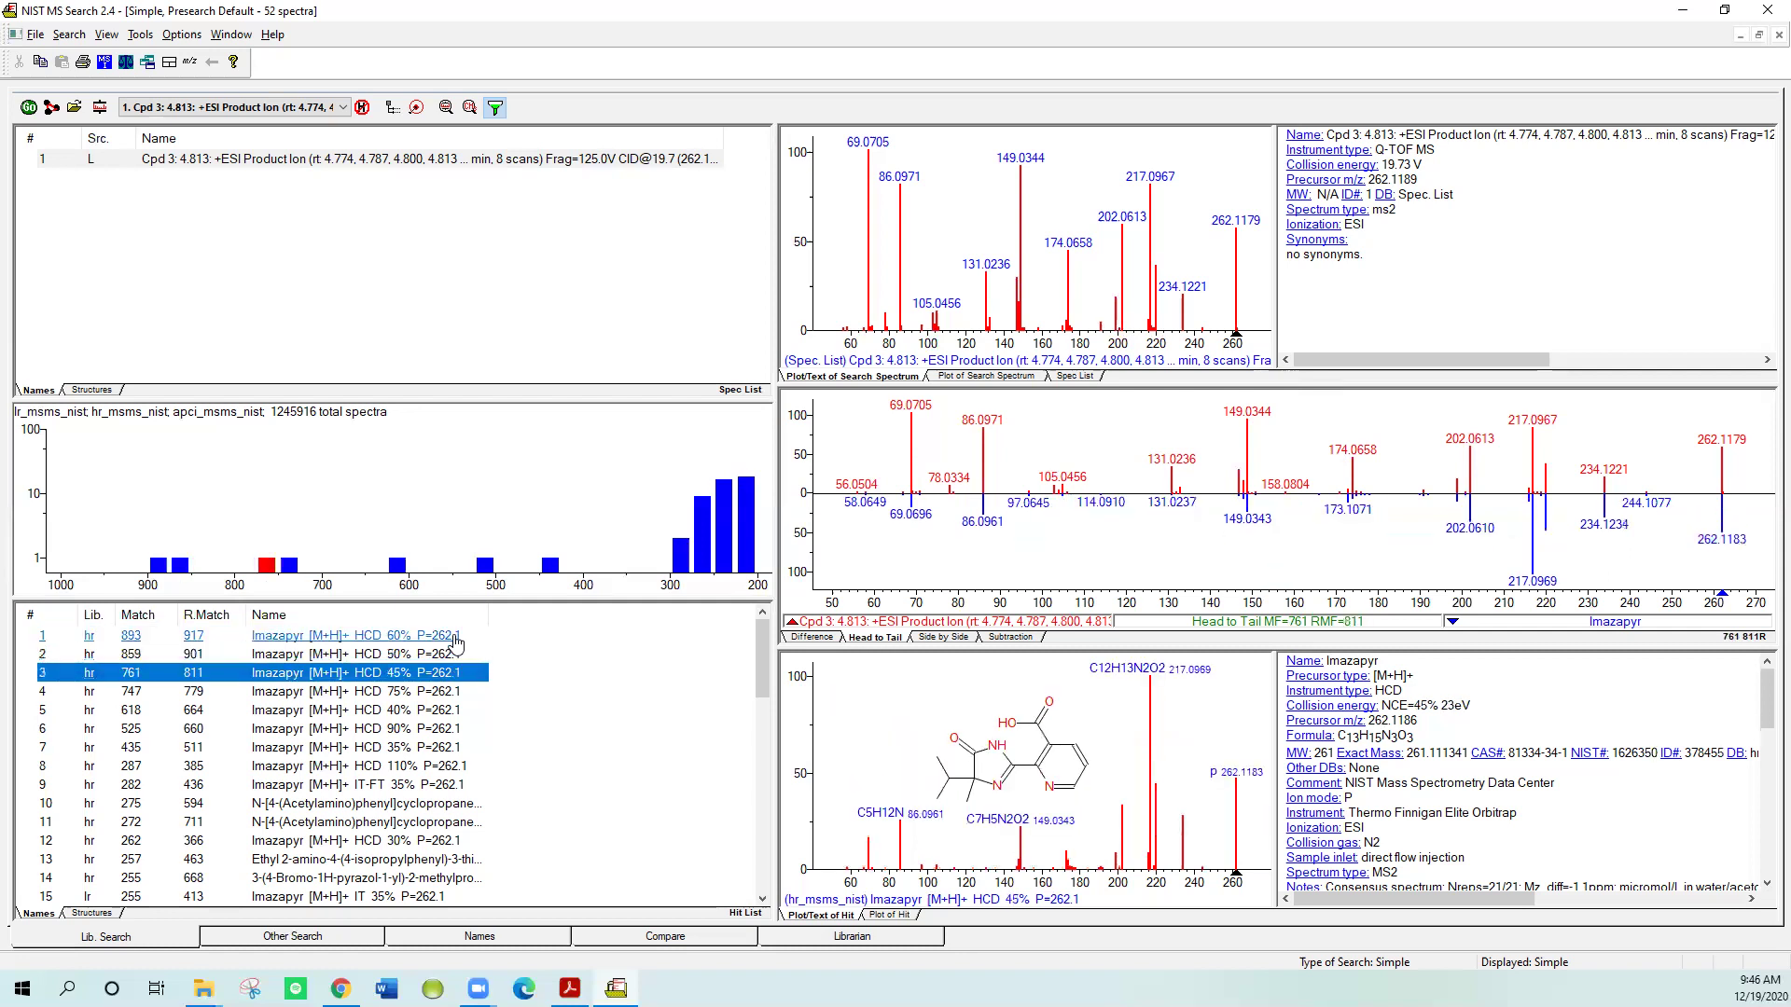
key("Up")
key("Up")
key("Up")
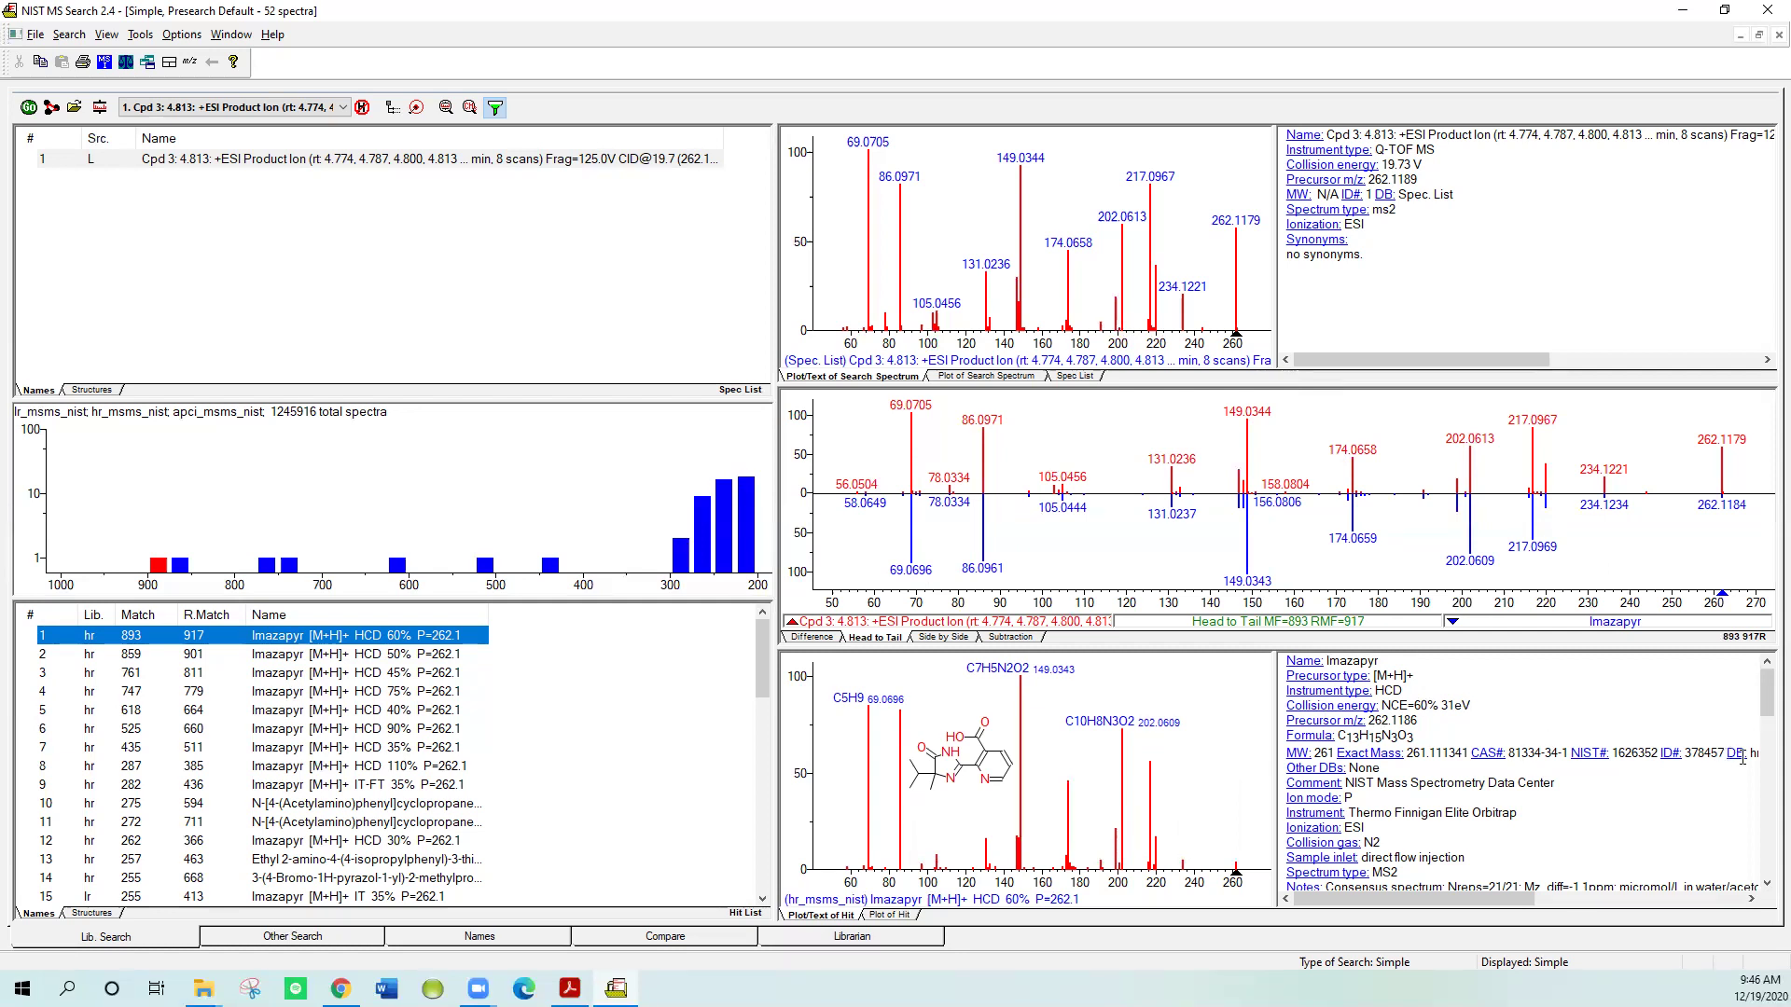
Step: Enable Wrap text for Hit Text Info in the Library Search Properties
right_click(1499, 678)
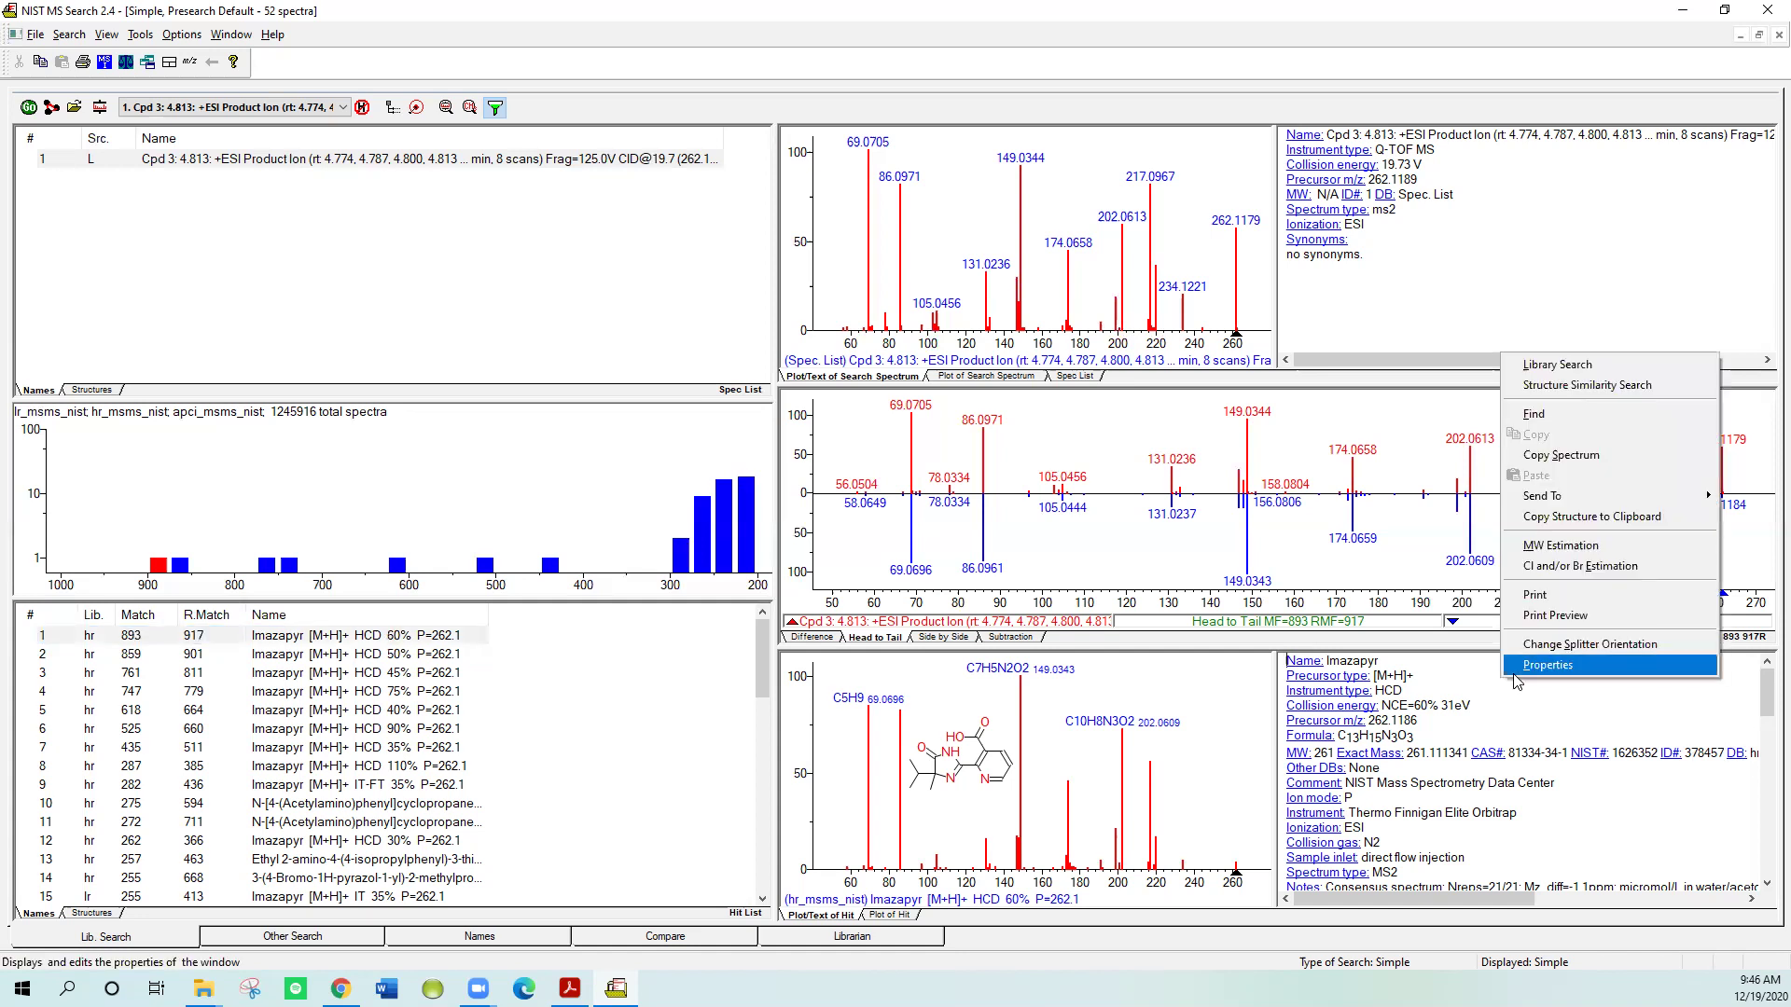
left_click(1548, 665)
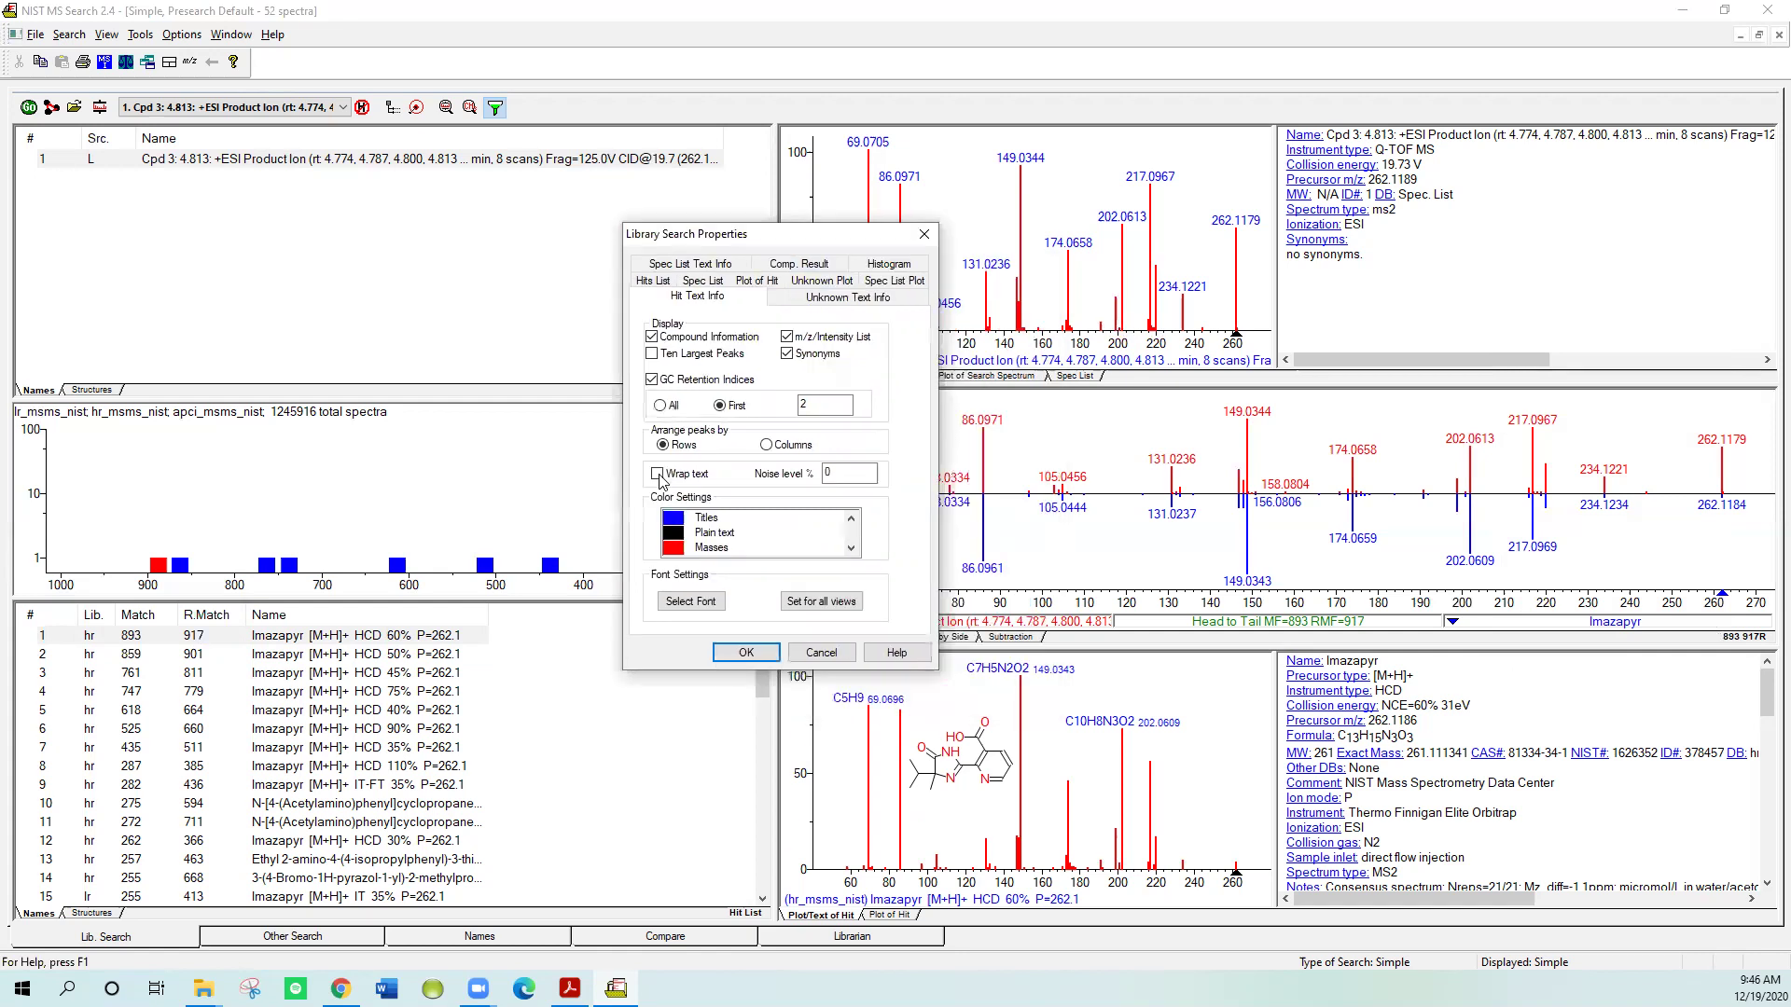
left_click(657, 475)
Step: Apply the wrap setting and turn off Formula/y-b peak labels on the Plot of Hit
left_click(766, 657)
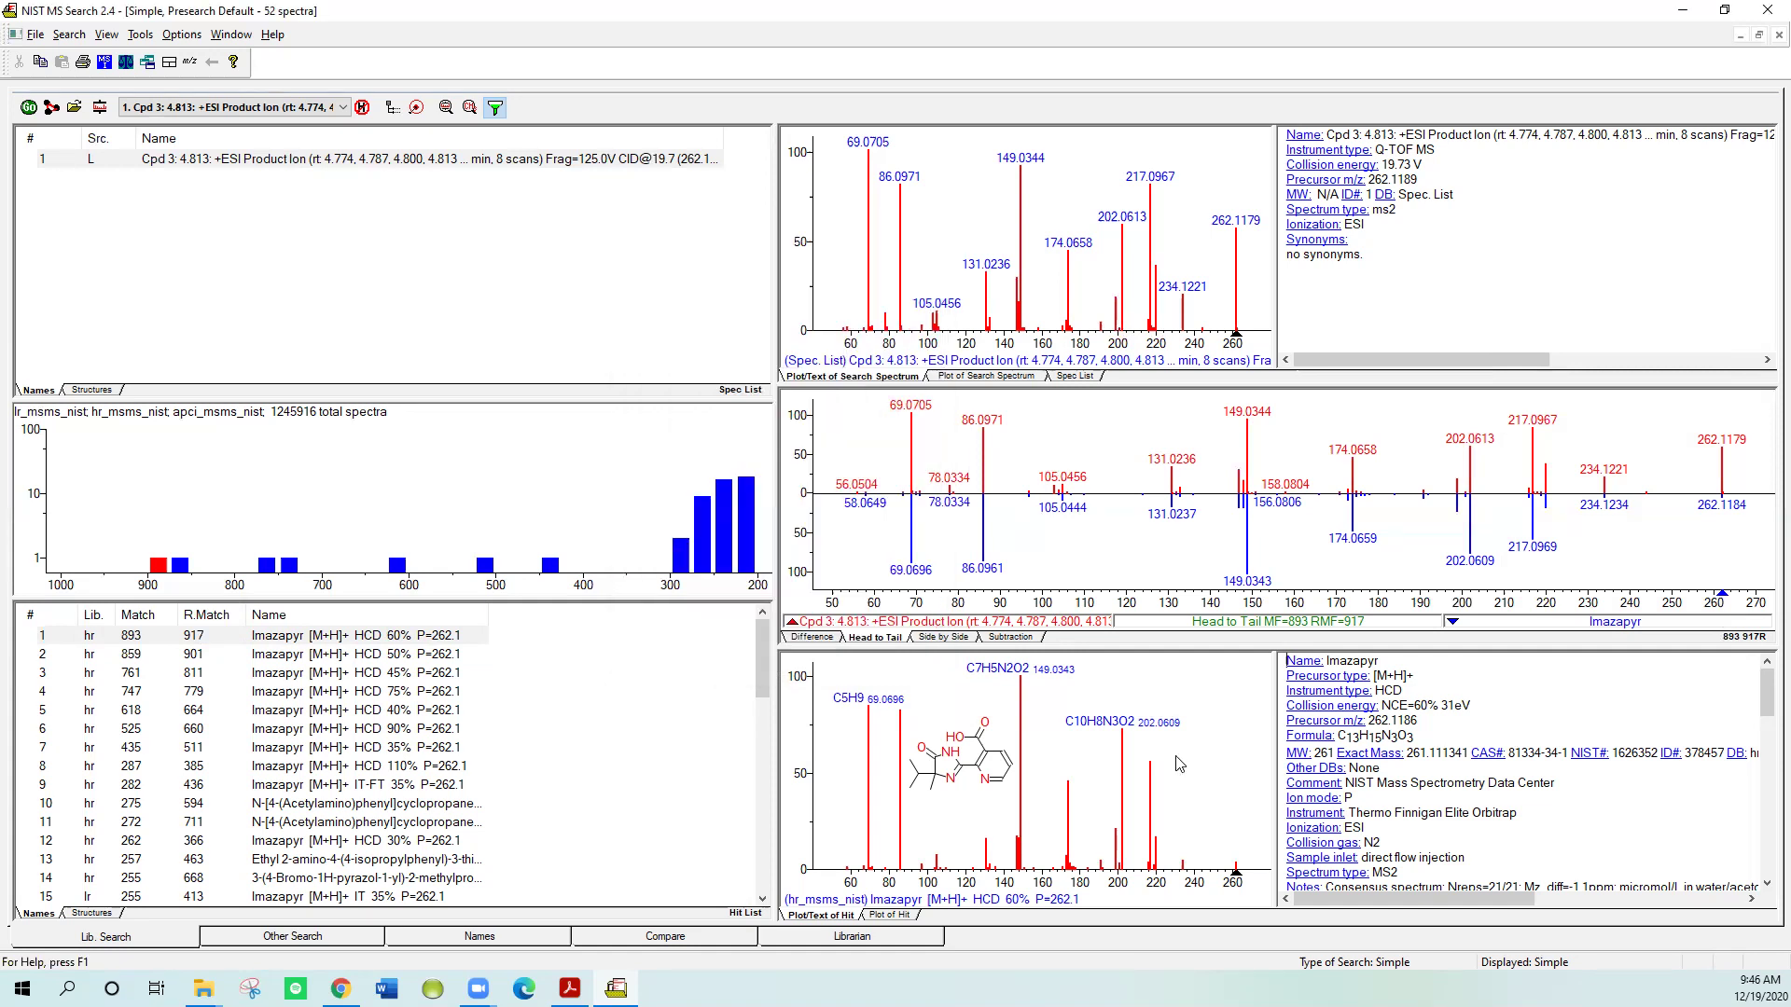
right_click(1153, 673)
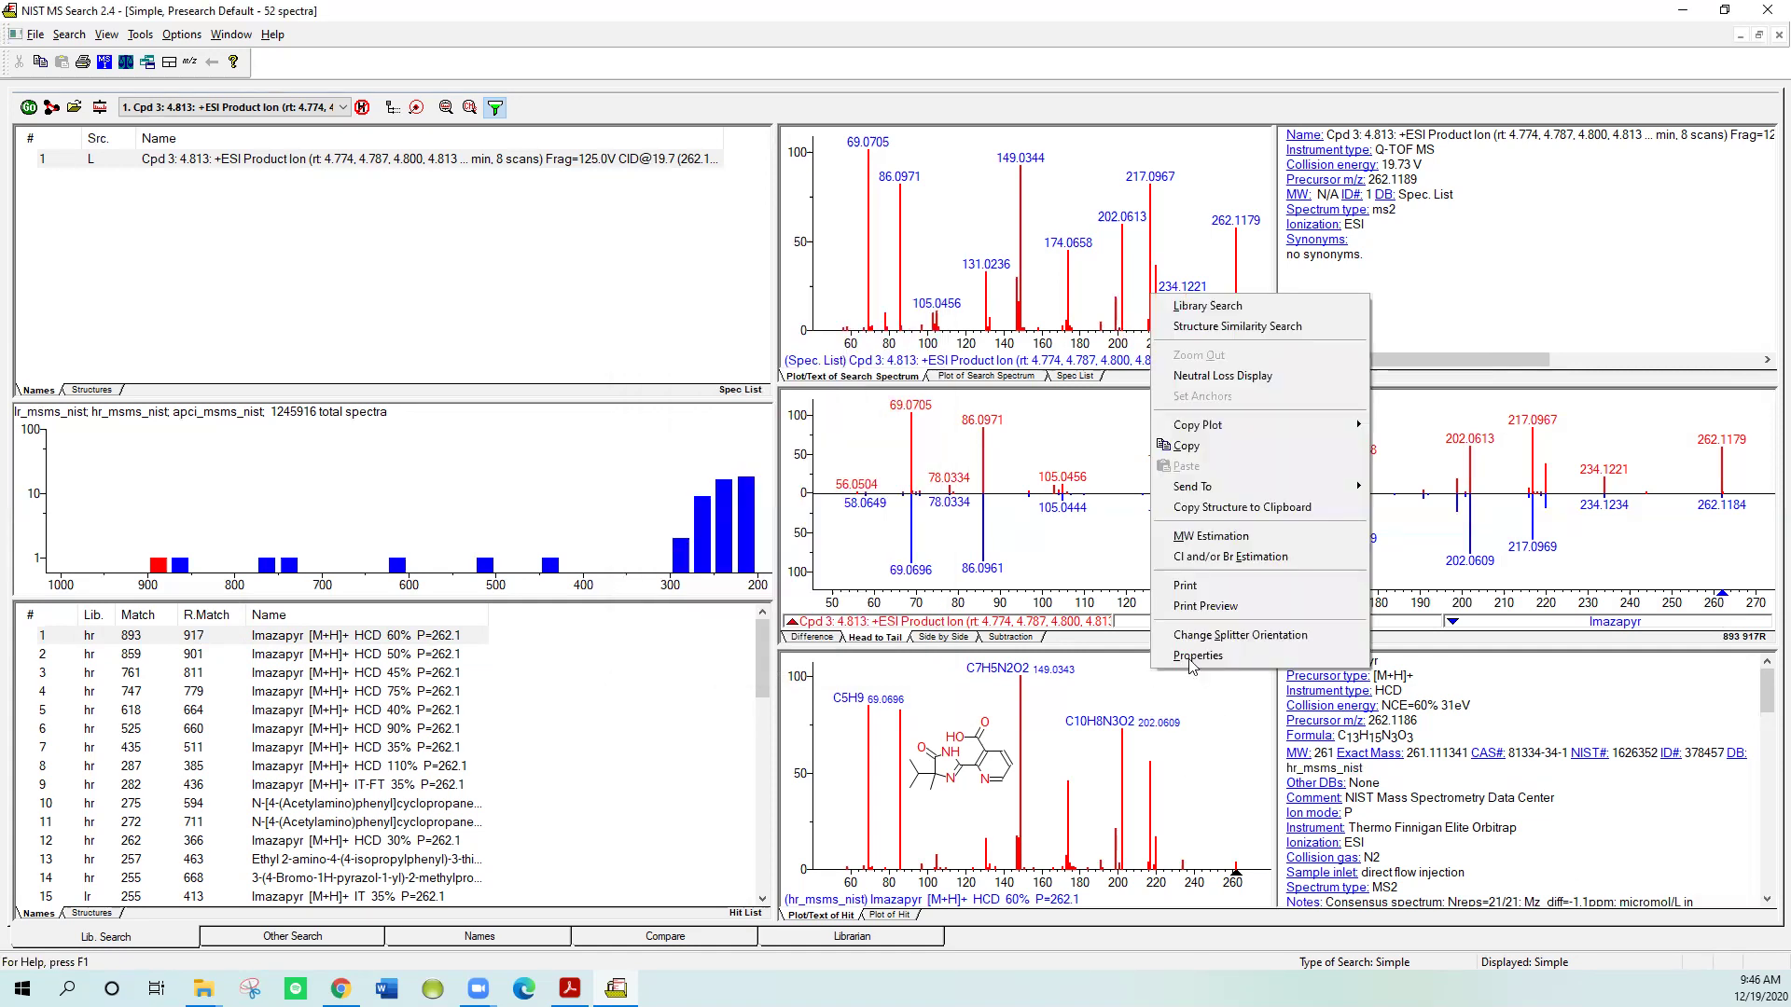
left_click(1190, 658)
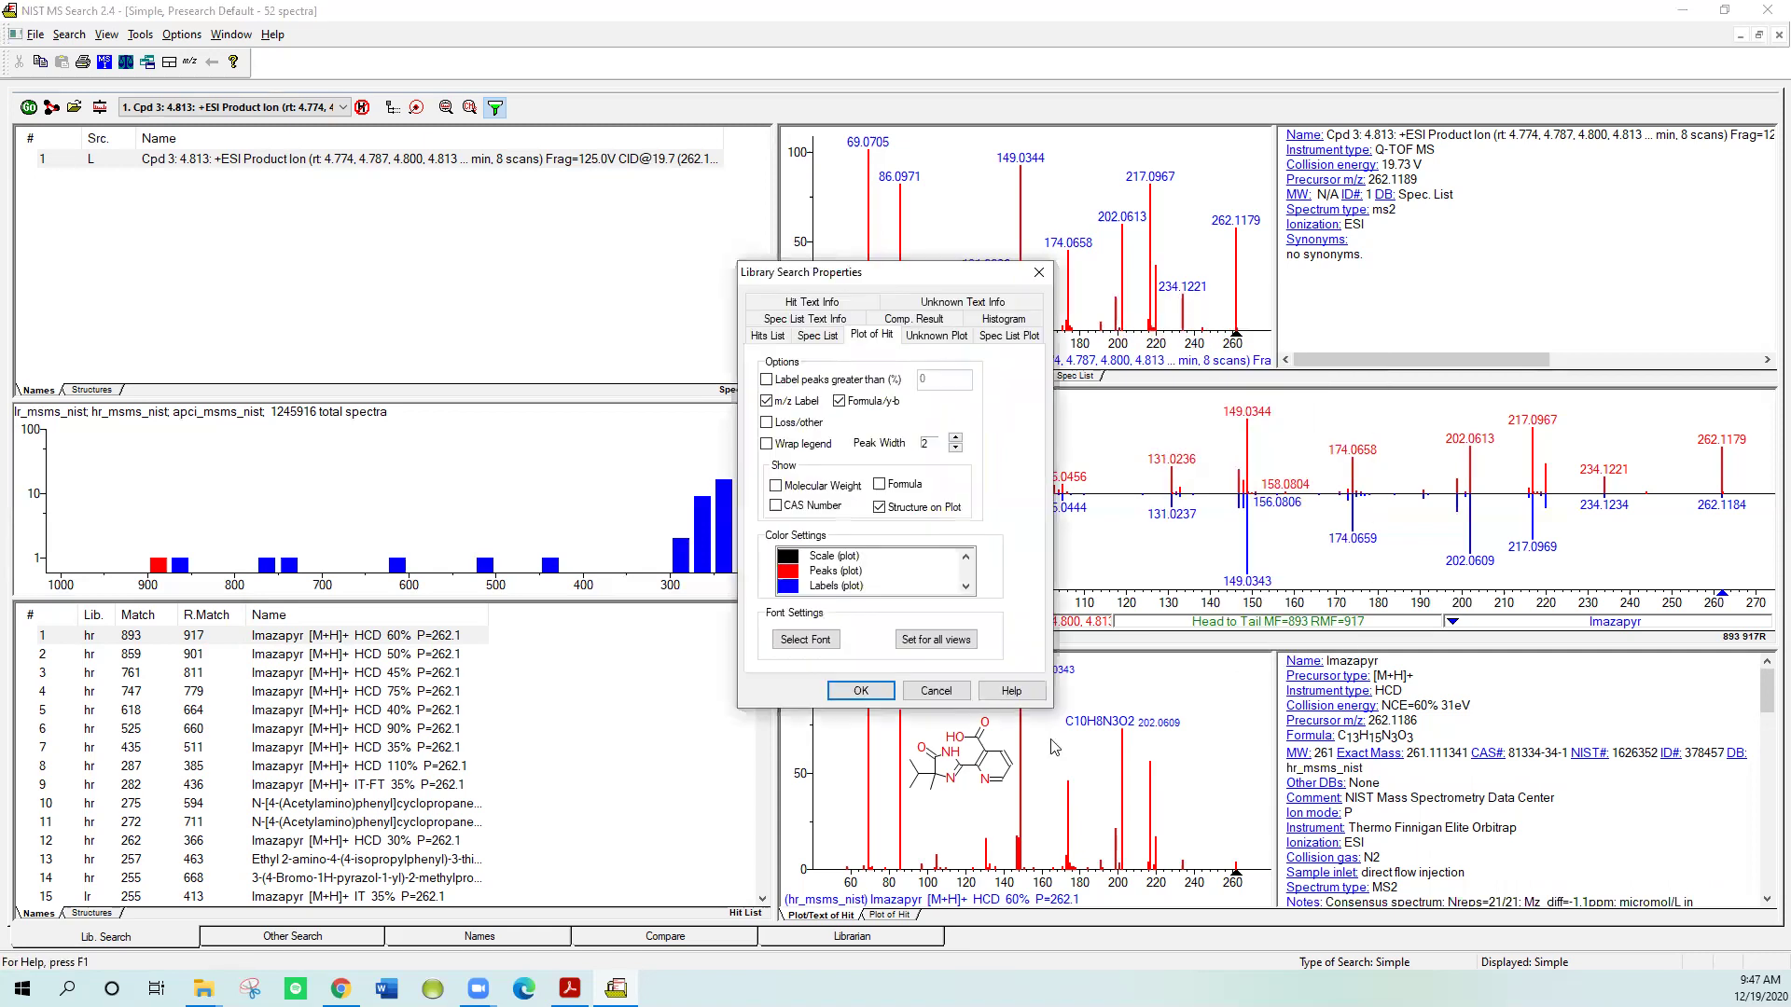
left_click(840, 402)
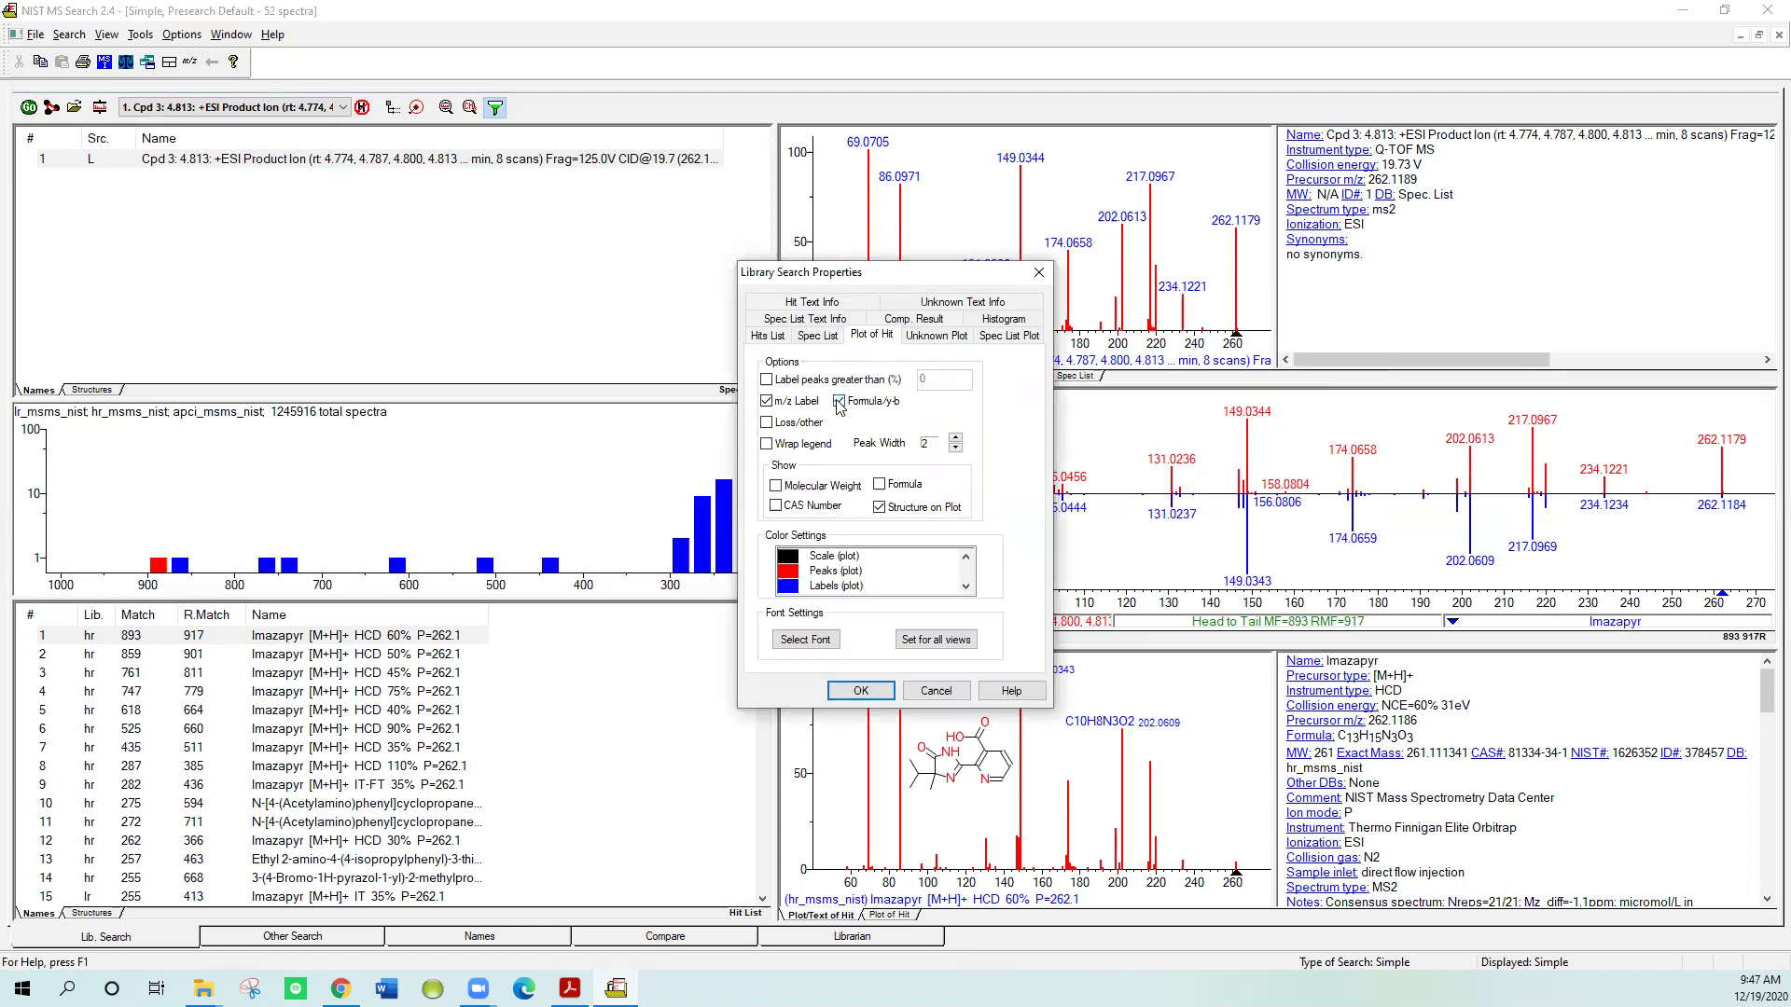
left_click(860, 691)
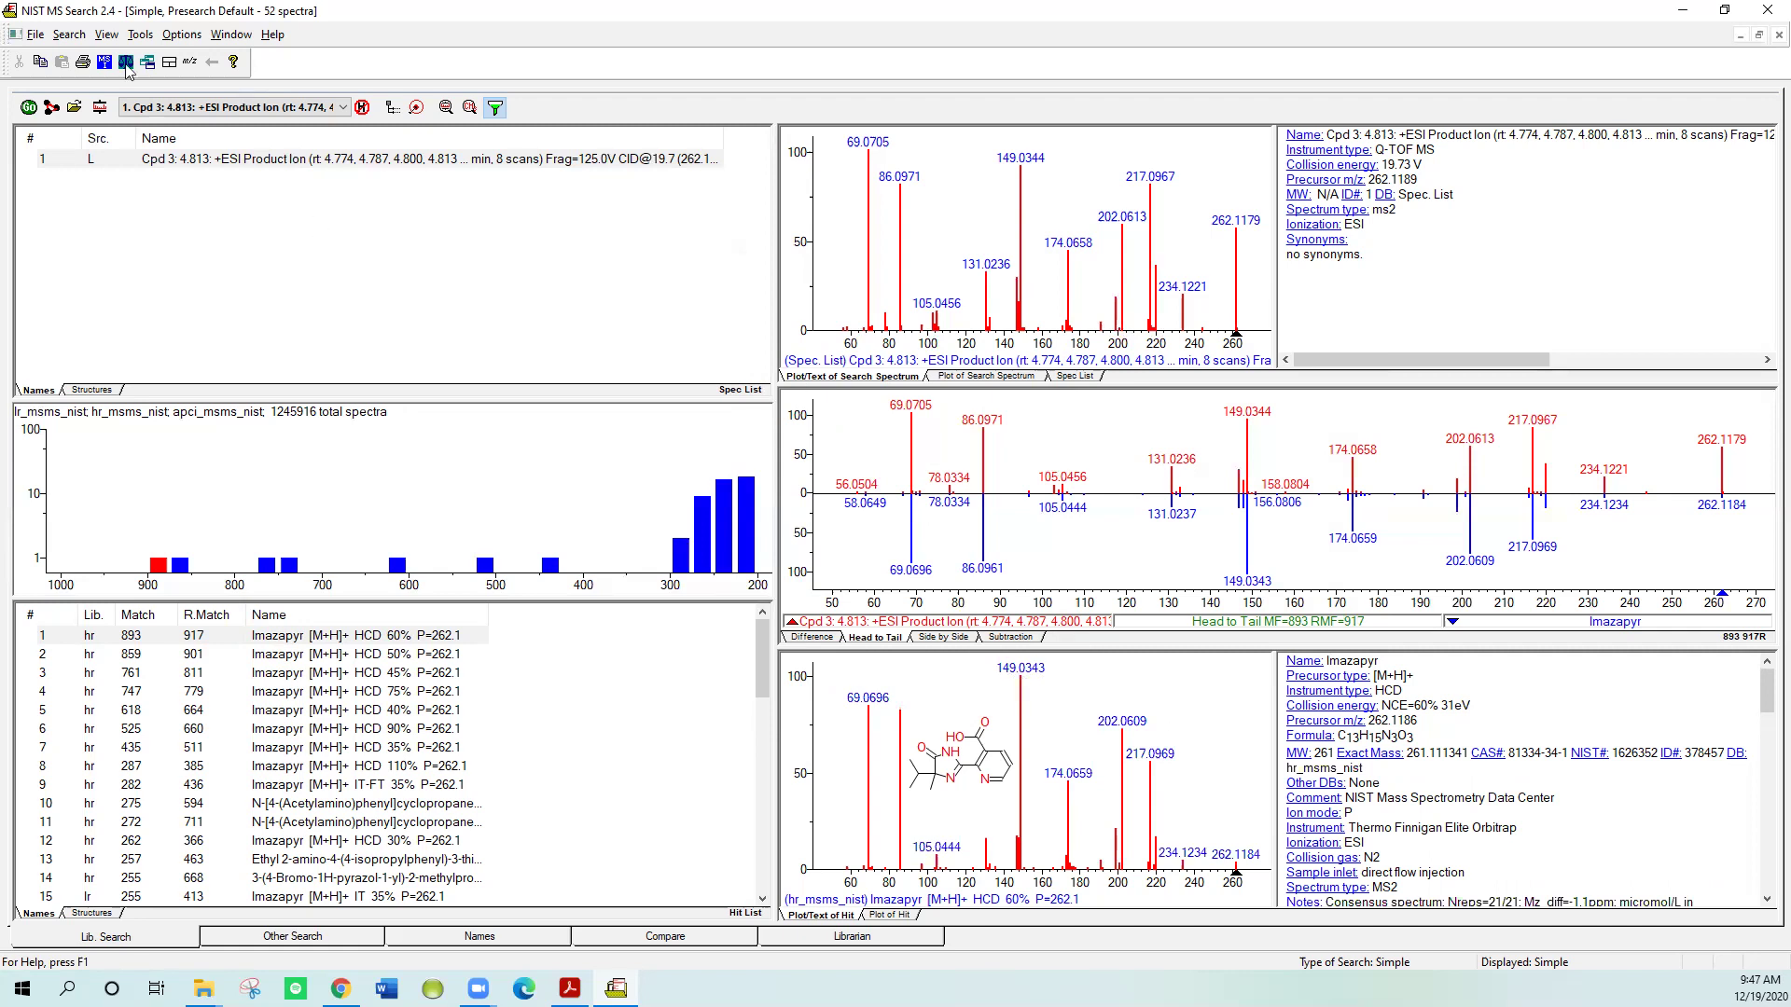
Step: Select Q-TOF spectrum 1 in the Spec List to show its m/z values
left_click(35, 37)
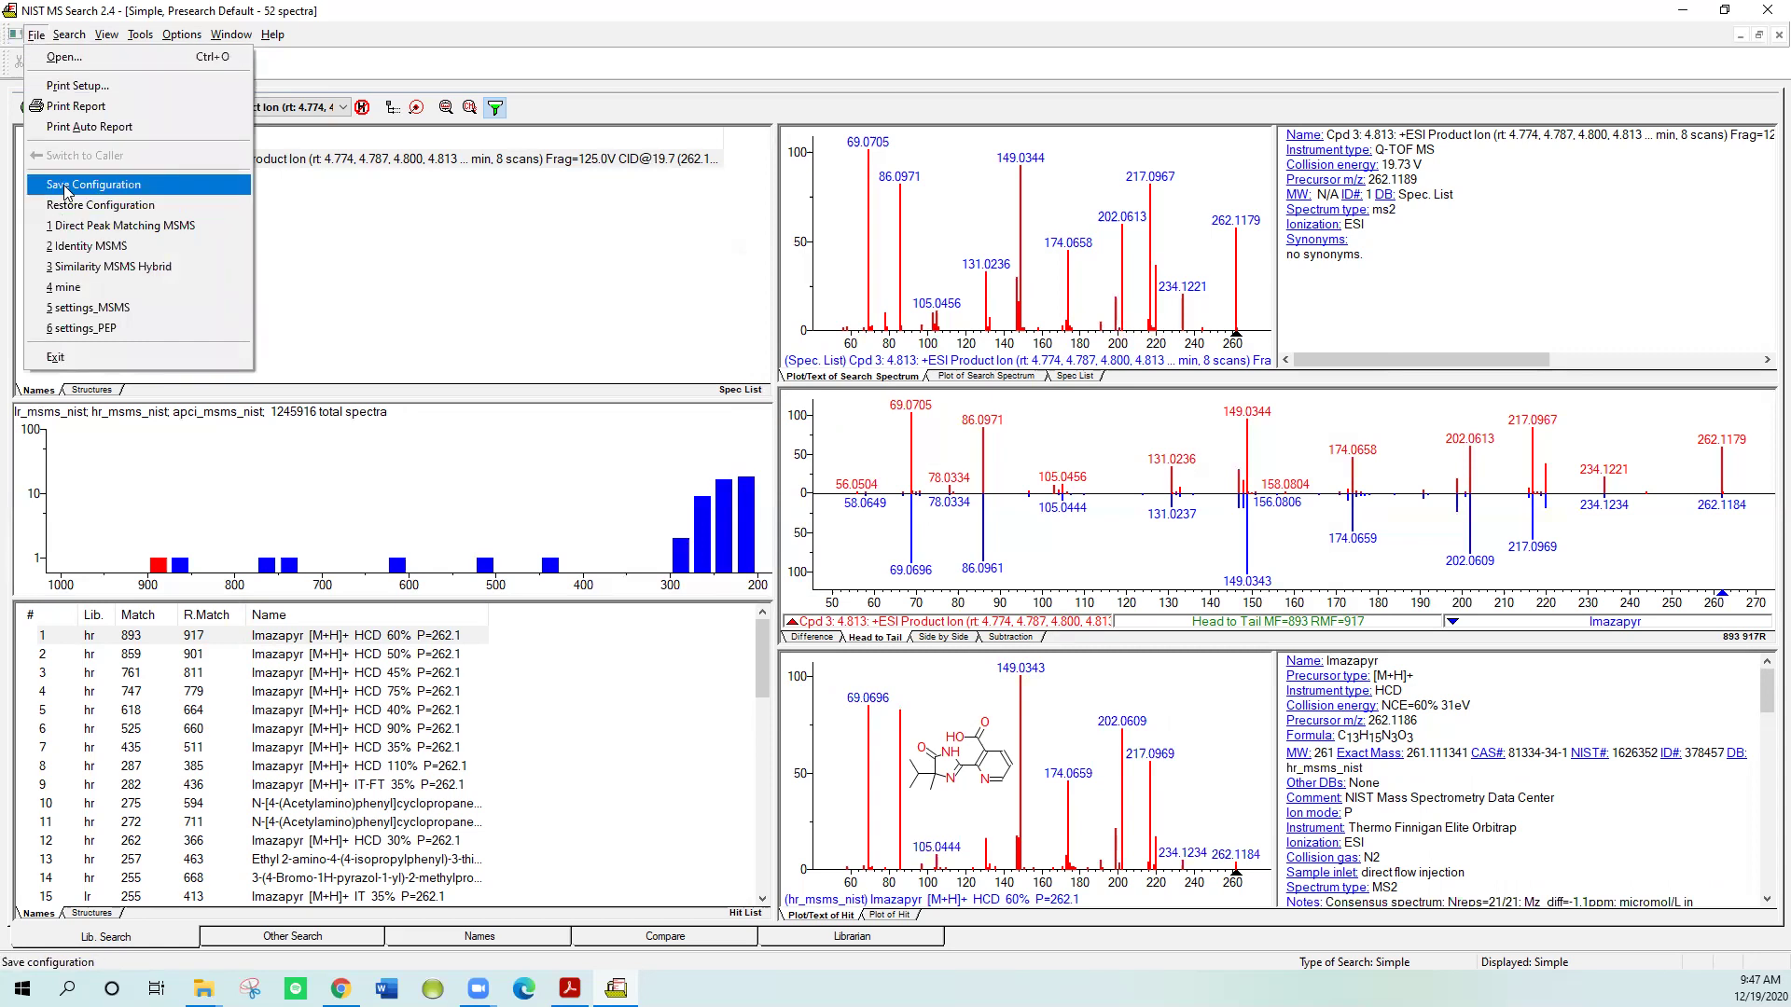
left_click(385, 14)
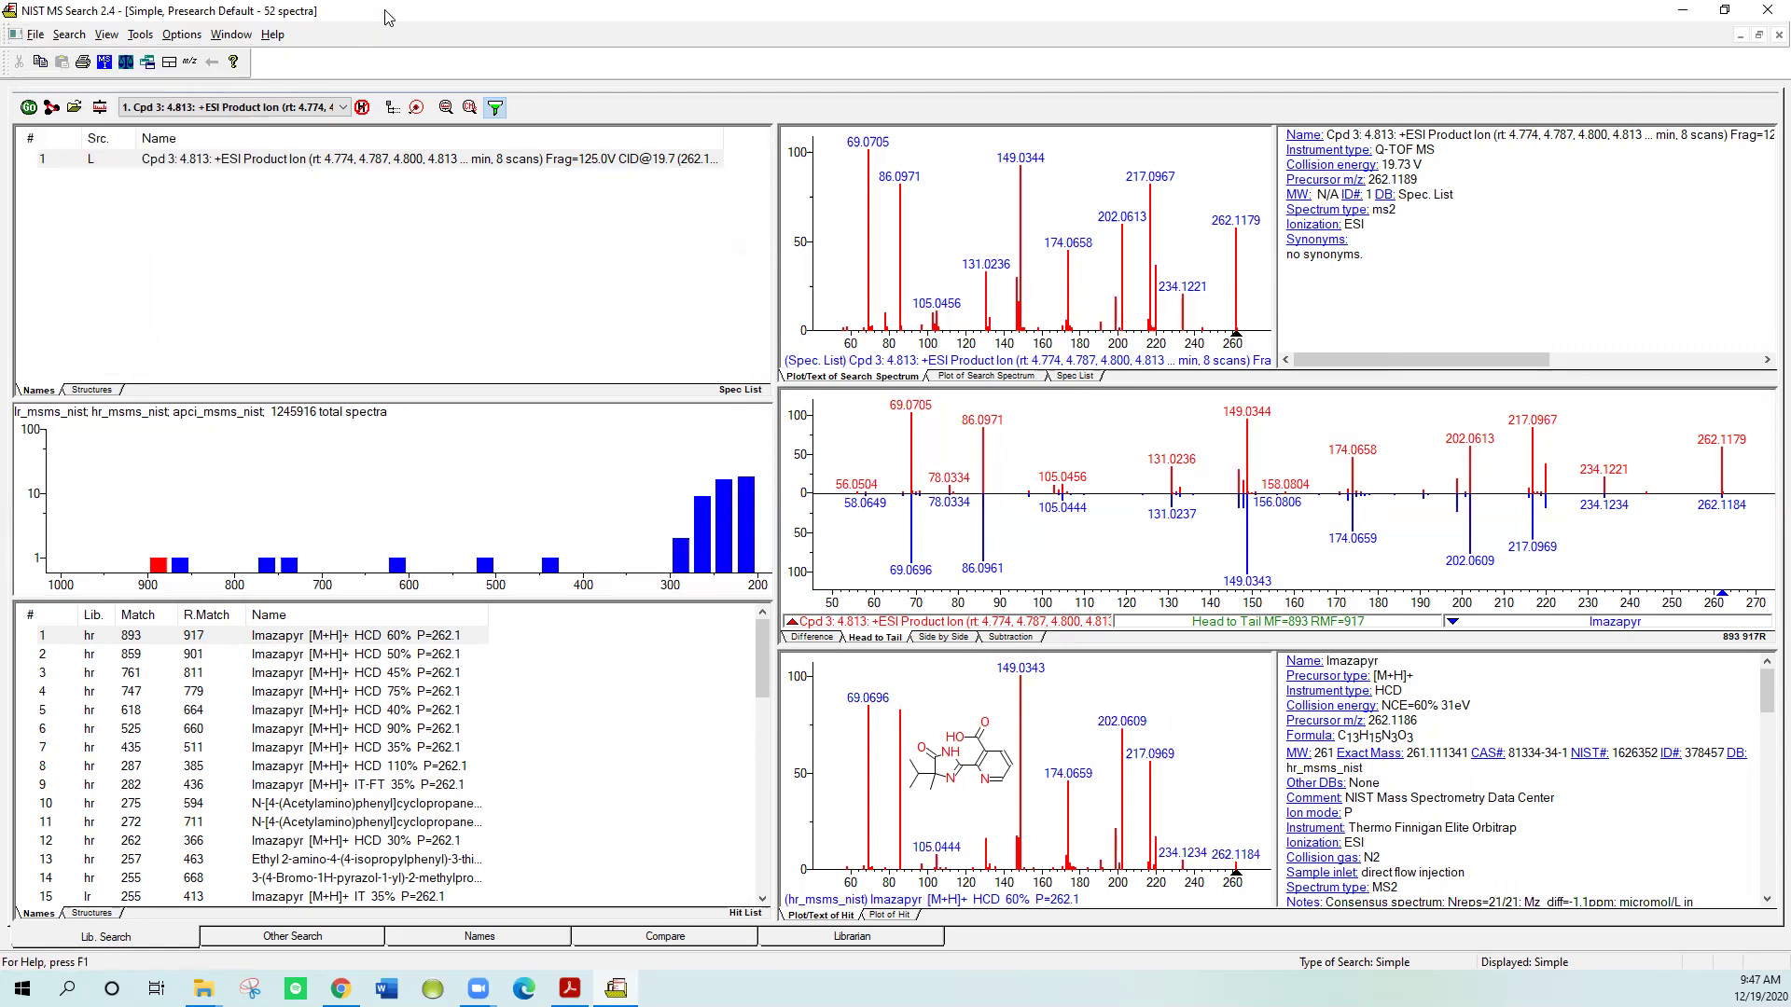
left_click(292, 177)
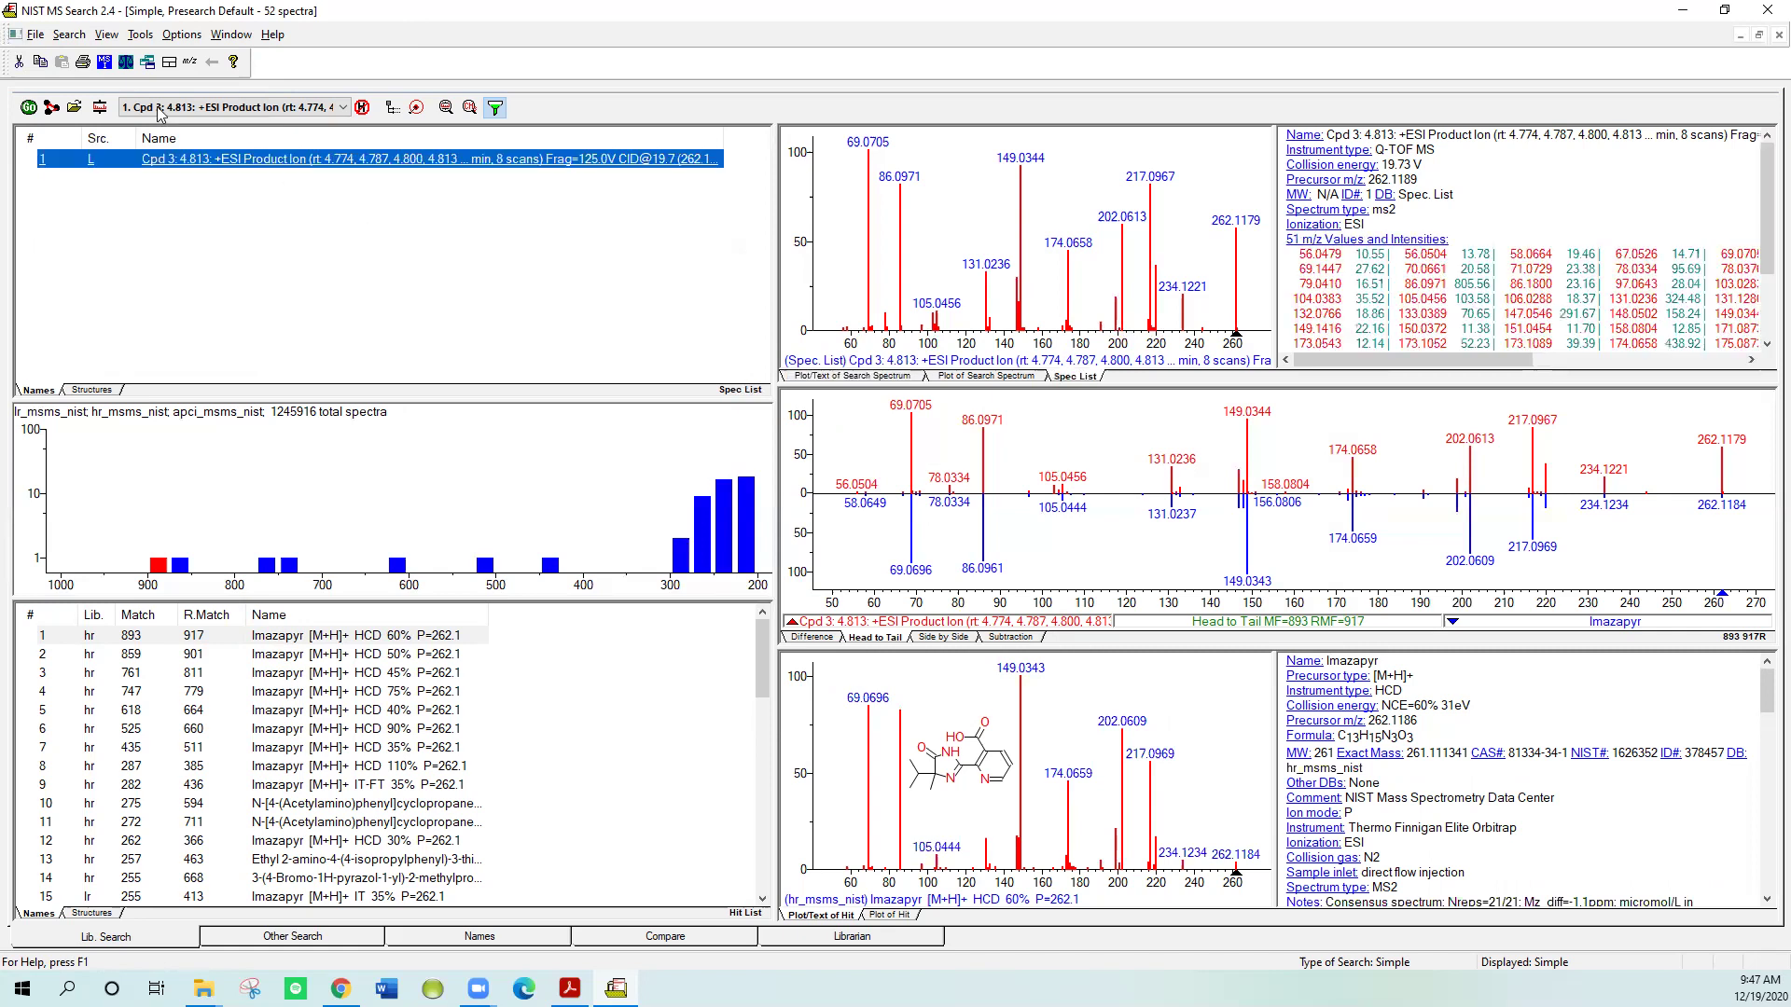
Step: Re-run the library search for the Q-TOF spectrum with the Go button
left_click(30, 109)
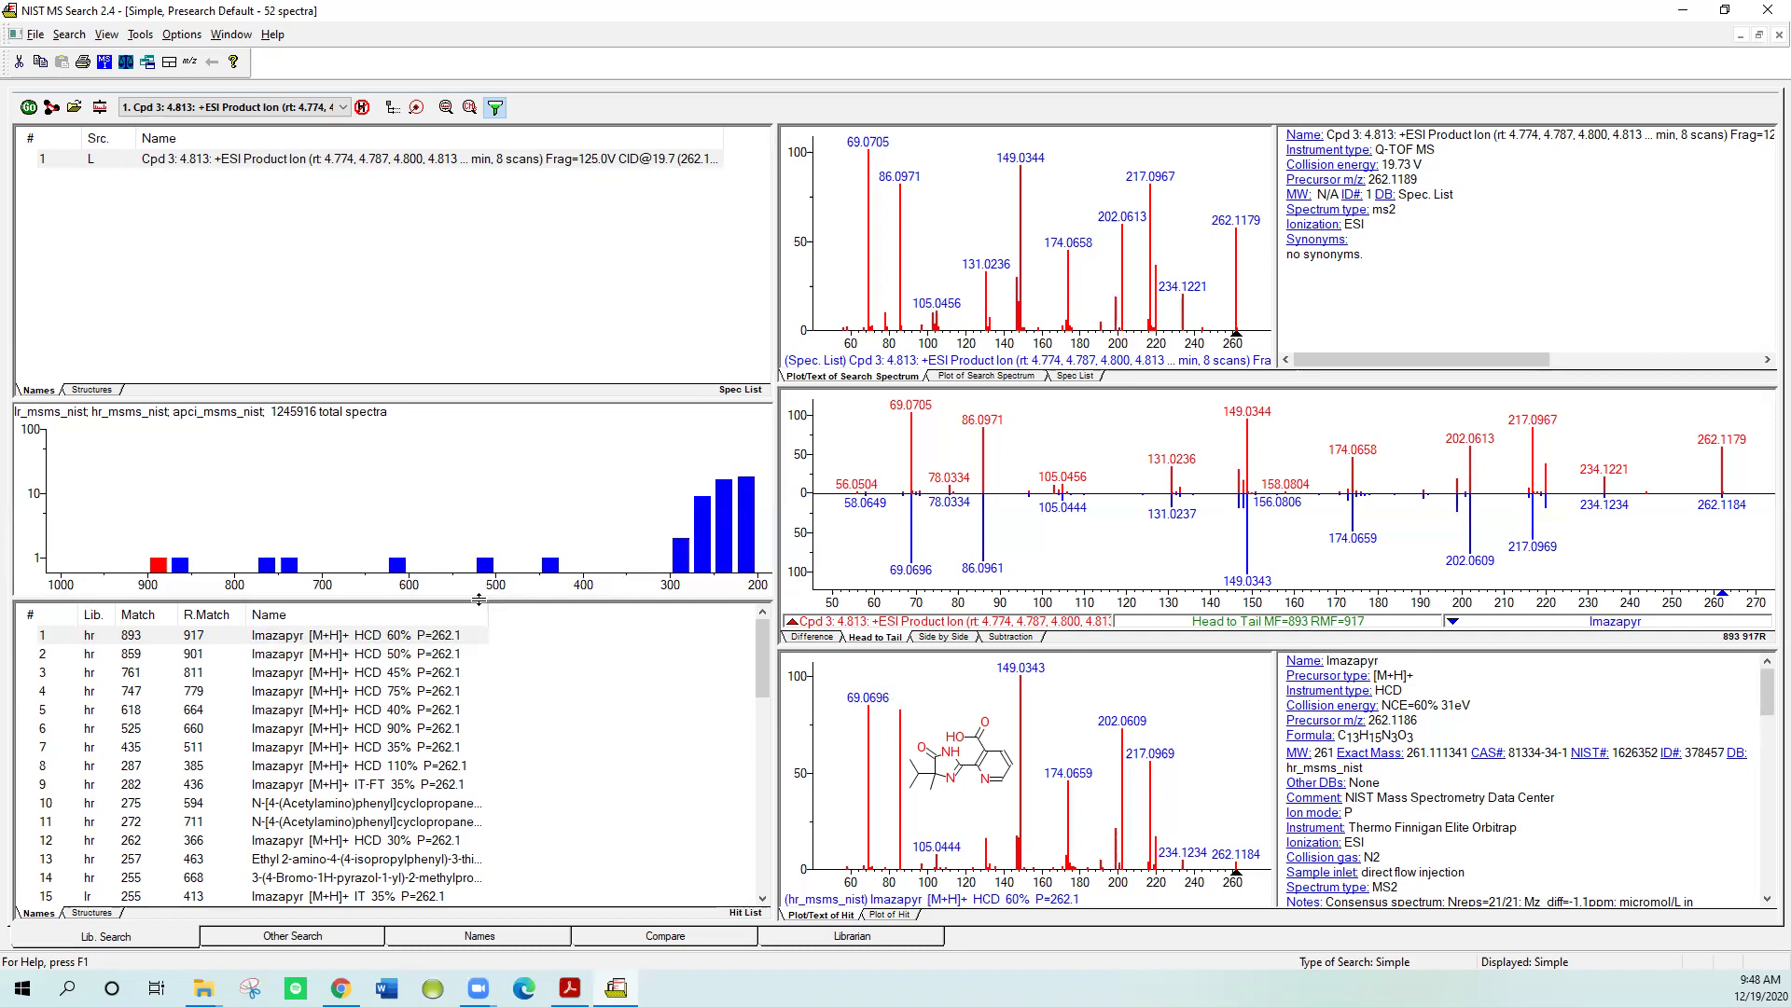
Step: Enlarge the hit list pane over the histogram and widen its Name column
left_click_drag(479, 599, 486, 422)
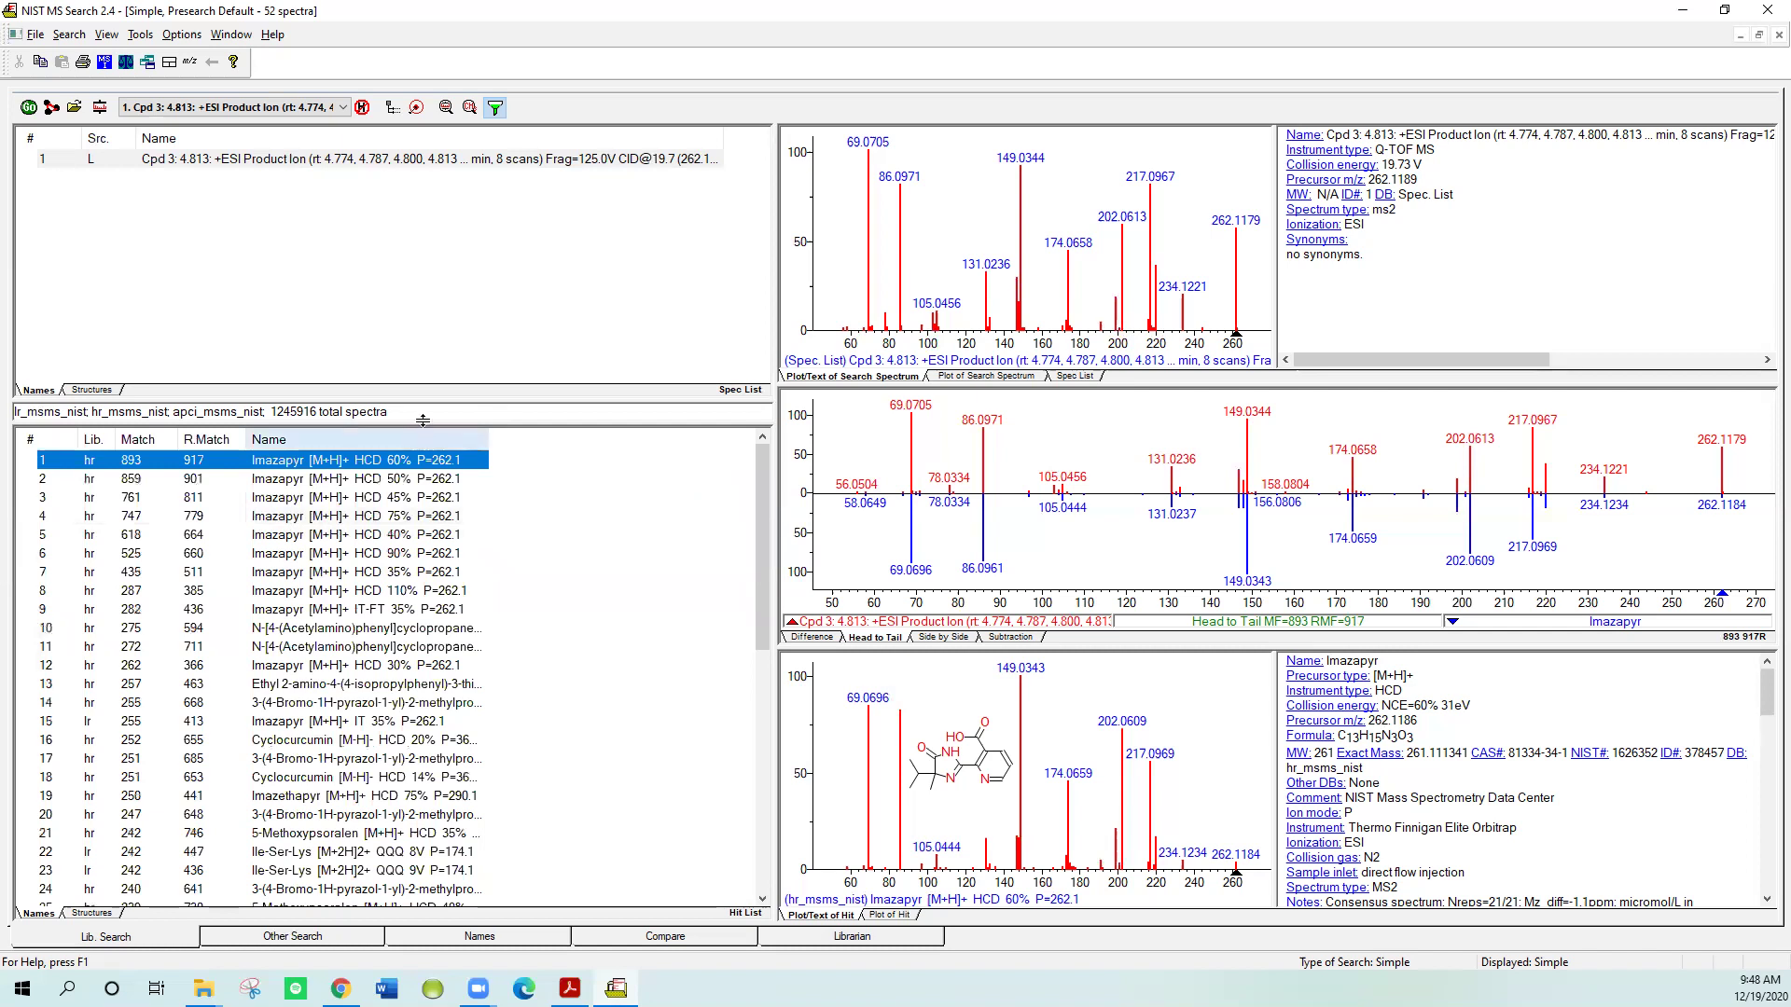
mouse_move(421, 425)
left_mouse_down()
mouse_move(420, 452)
mouse_move(421, 431)
left_mouse_up()
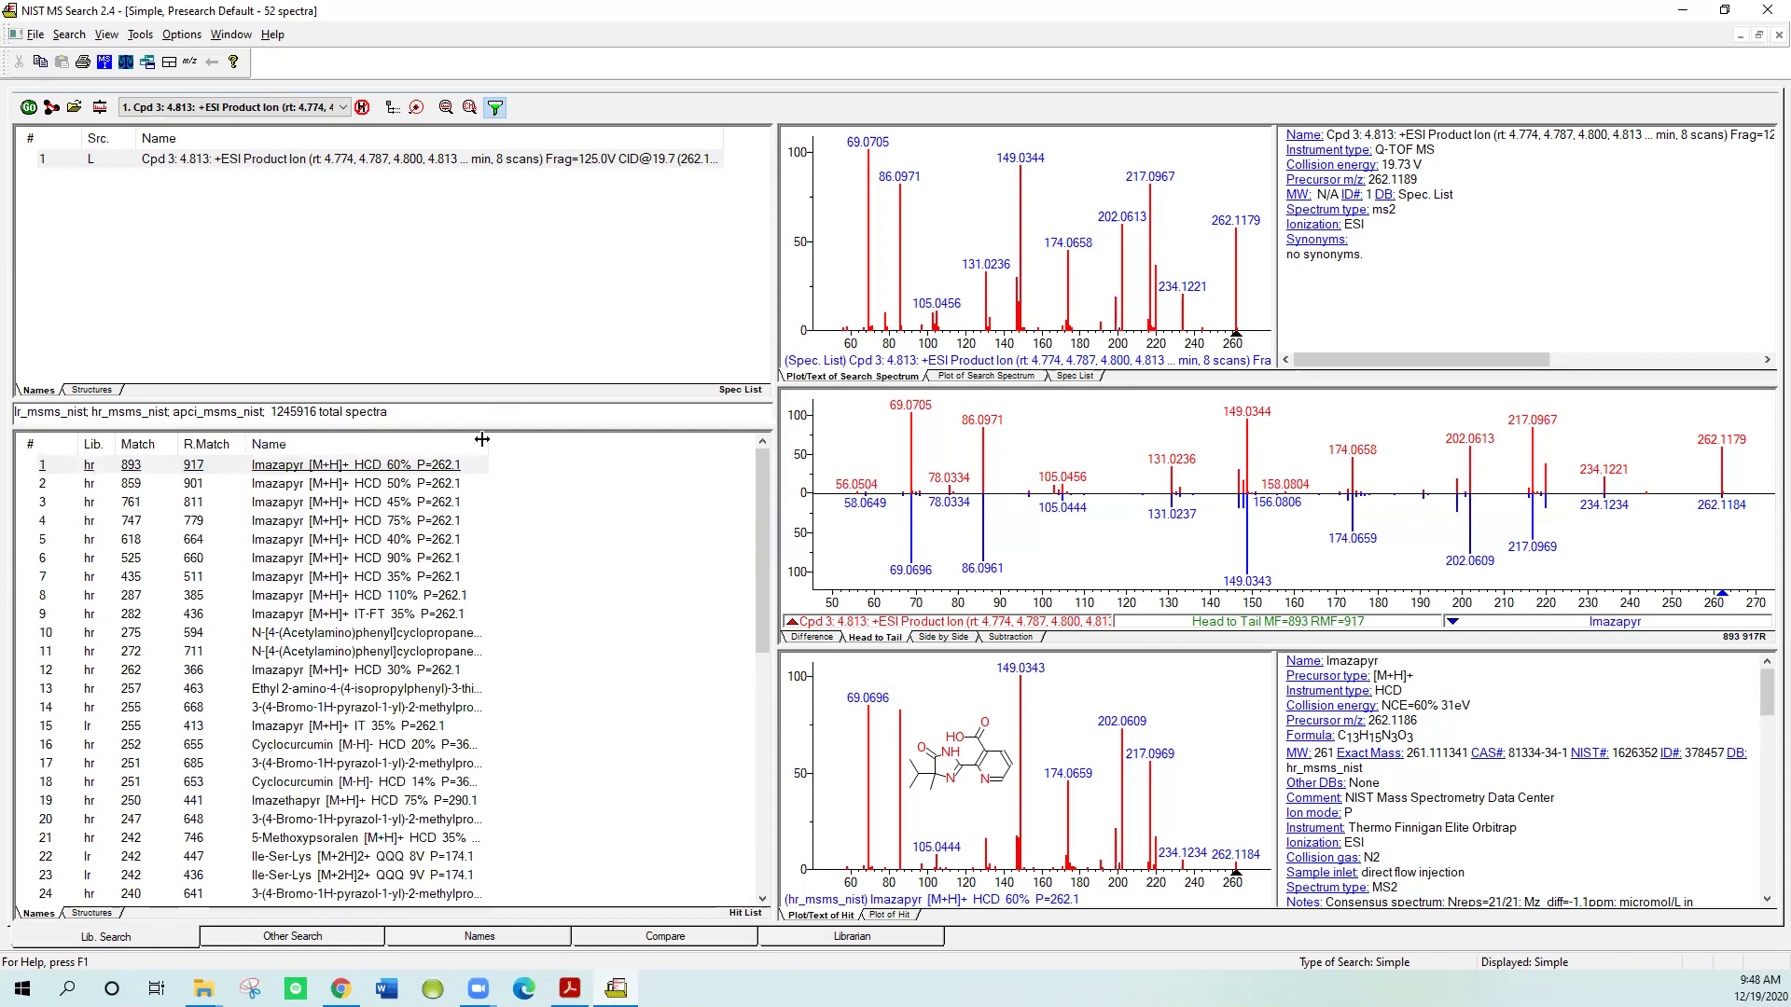
left_click_drag(482, 439, 736, 453)
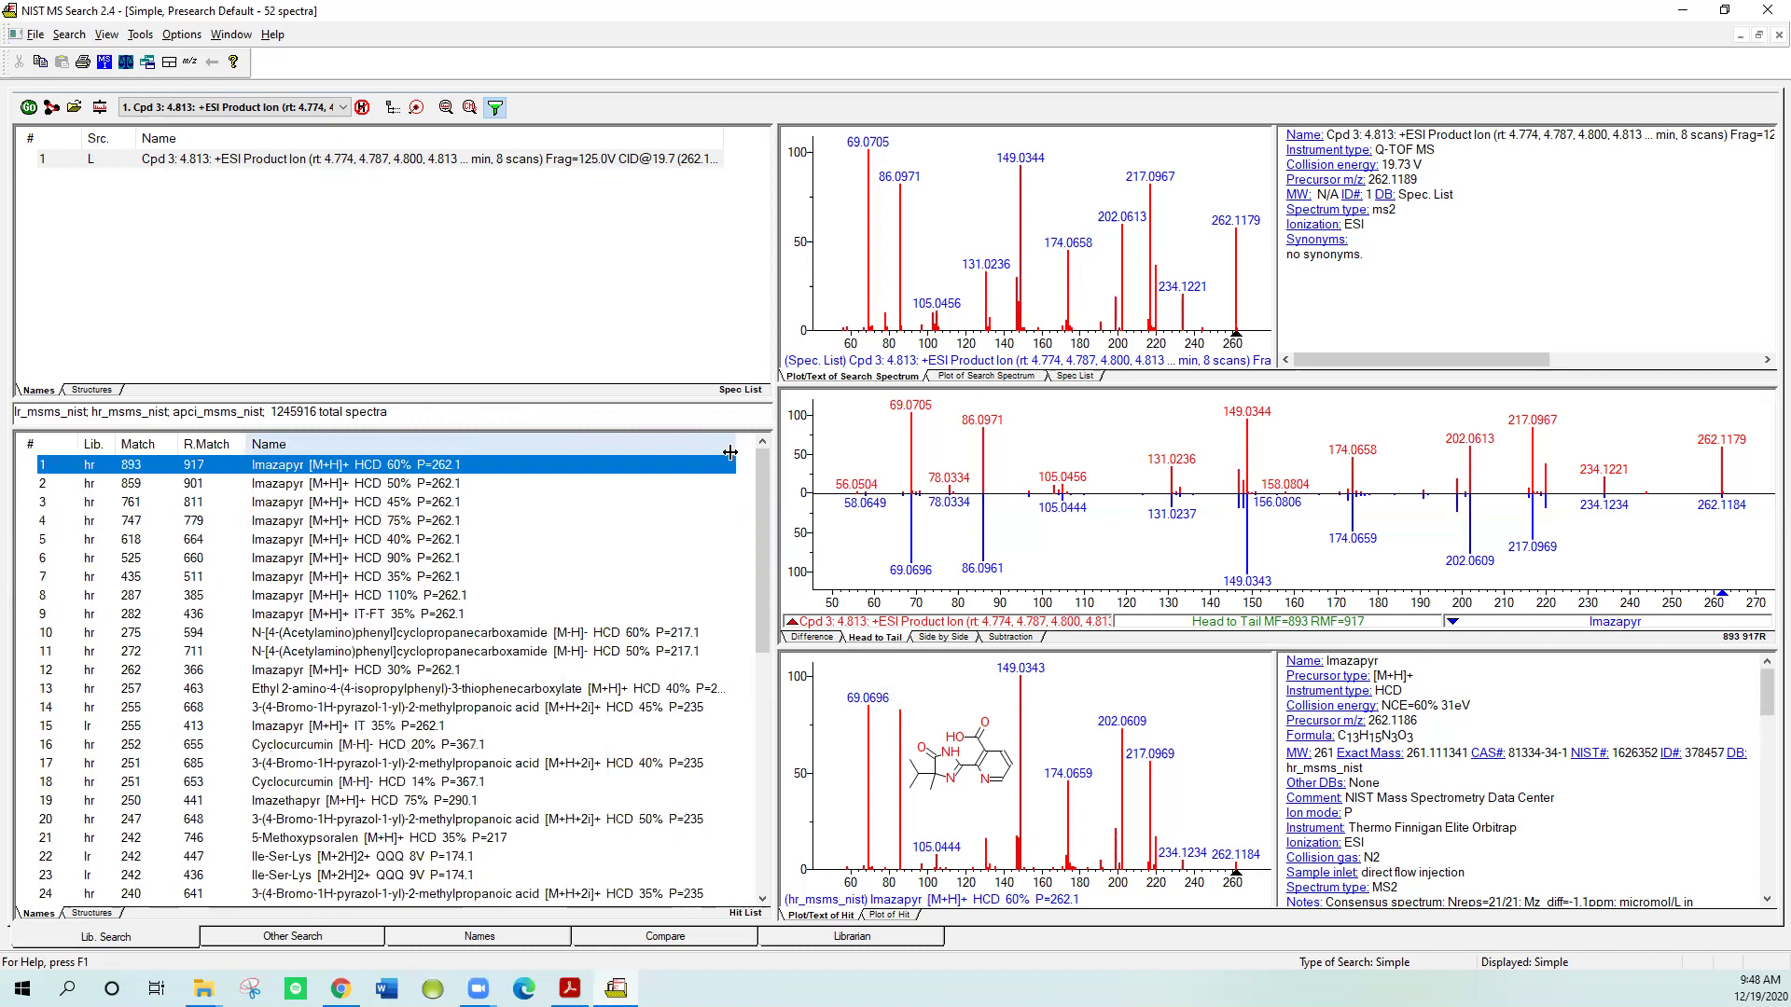
Step: Sort the hit list by R.Match descending, ascending, descending again, then by library
left_click(206, 445)
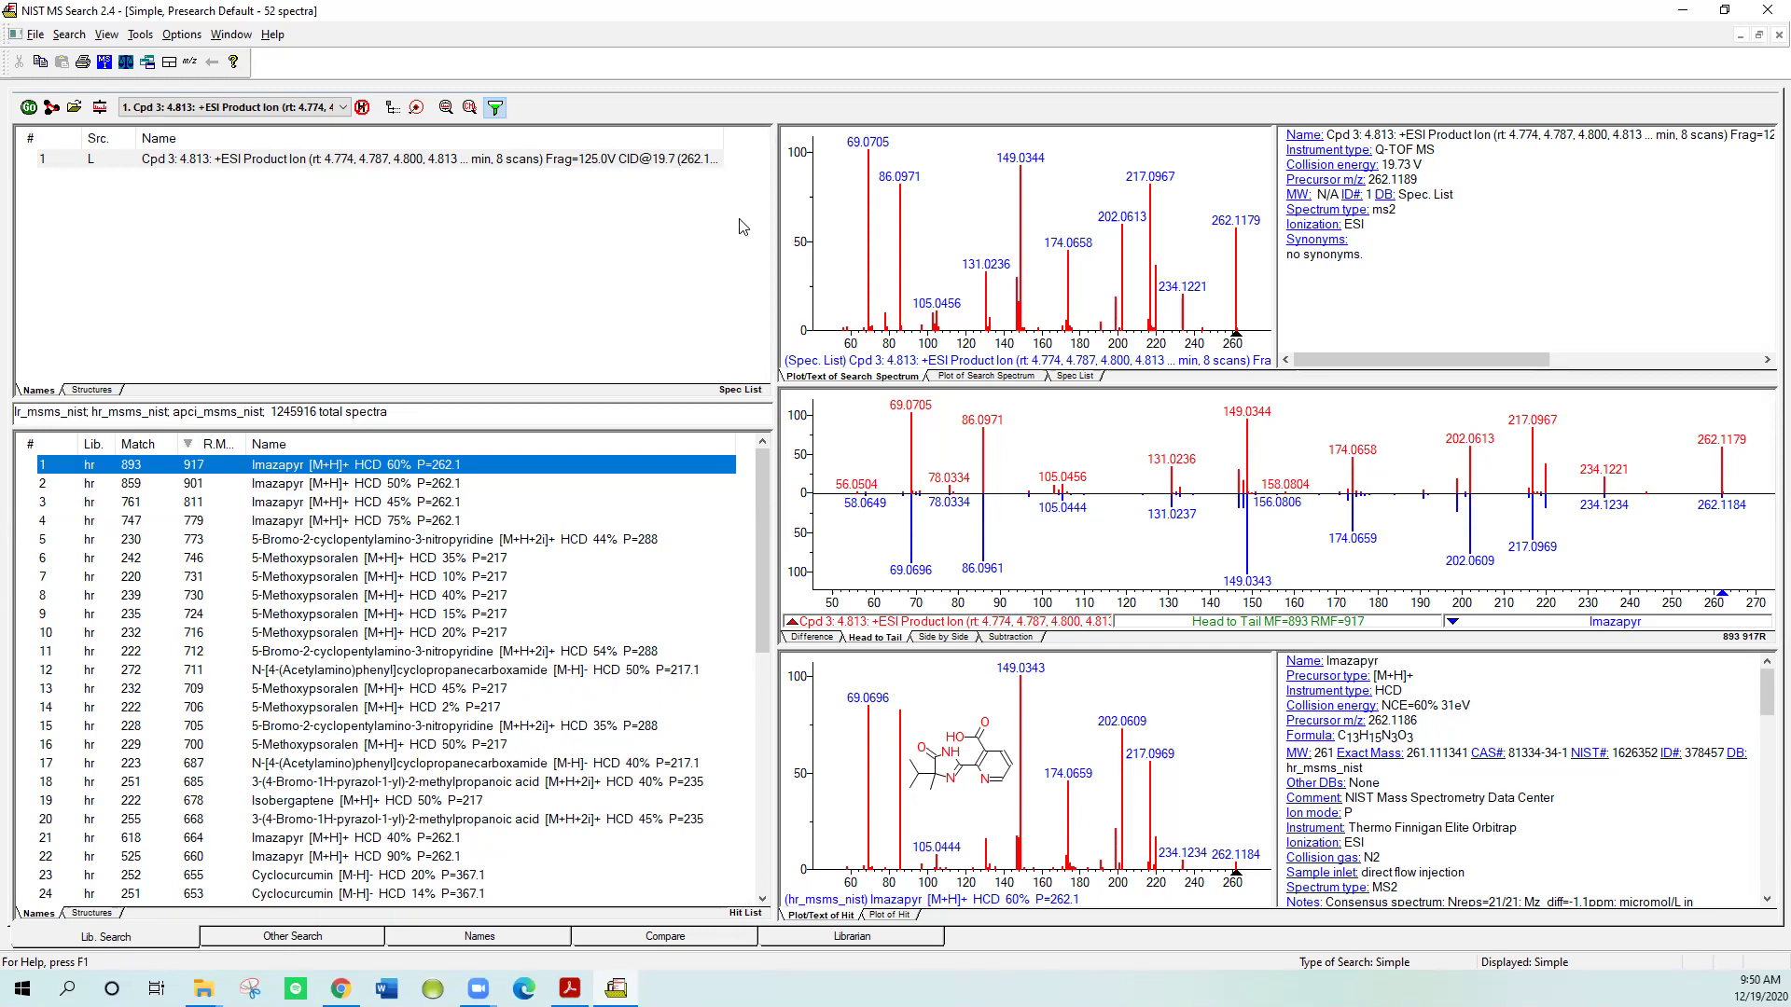
left_click(221, 454)
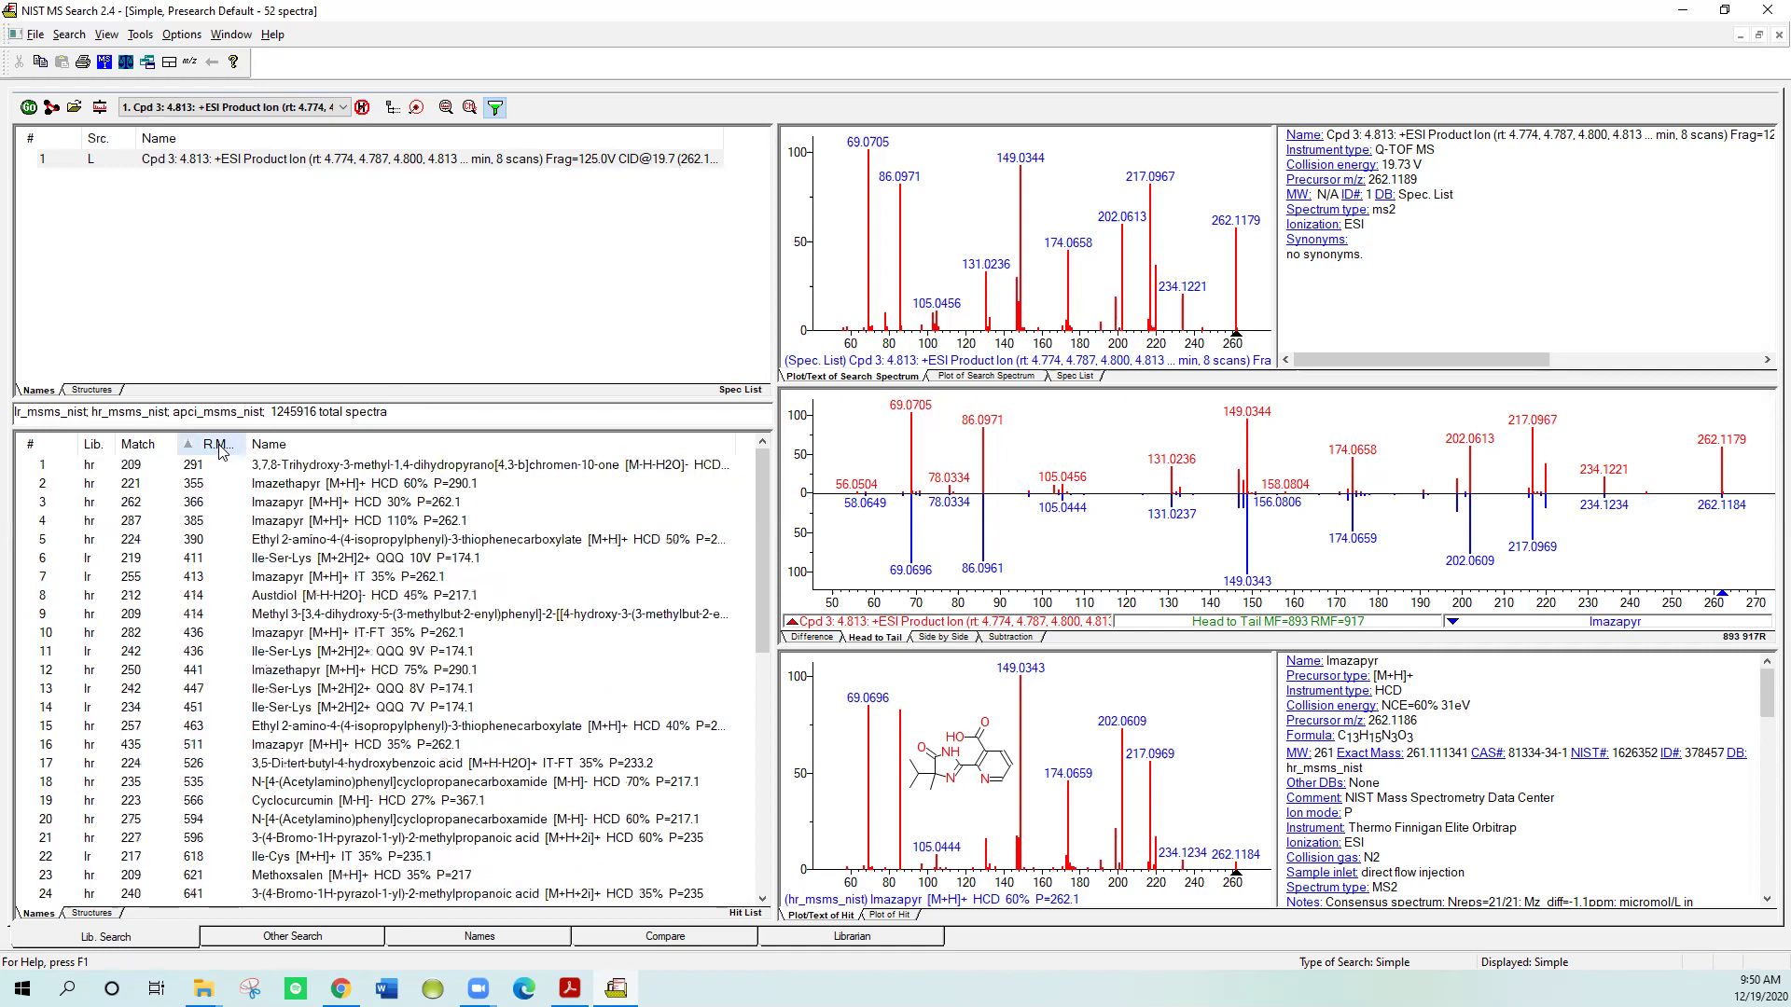
left_click(221, 451)
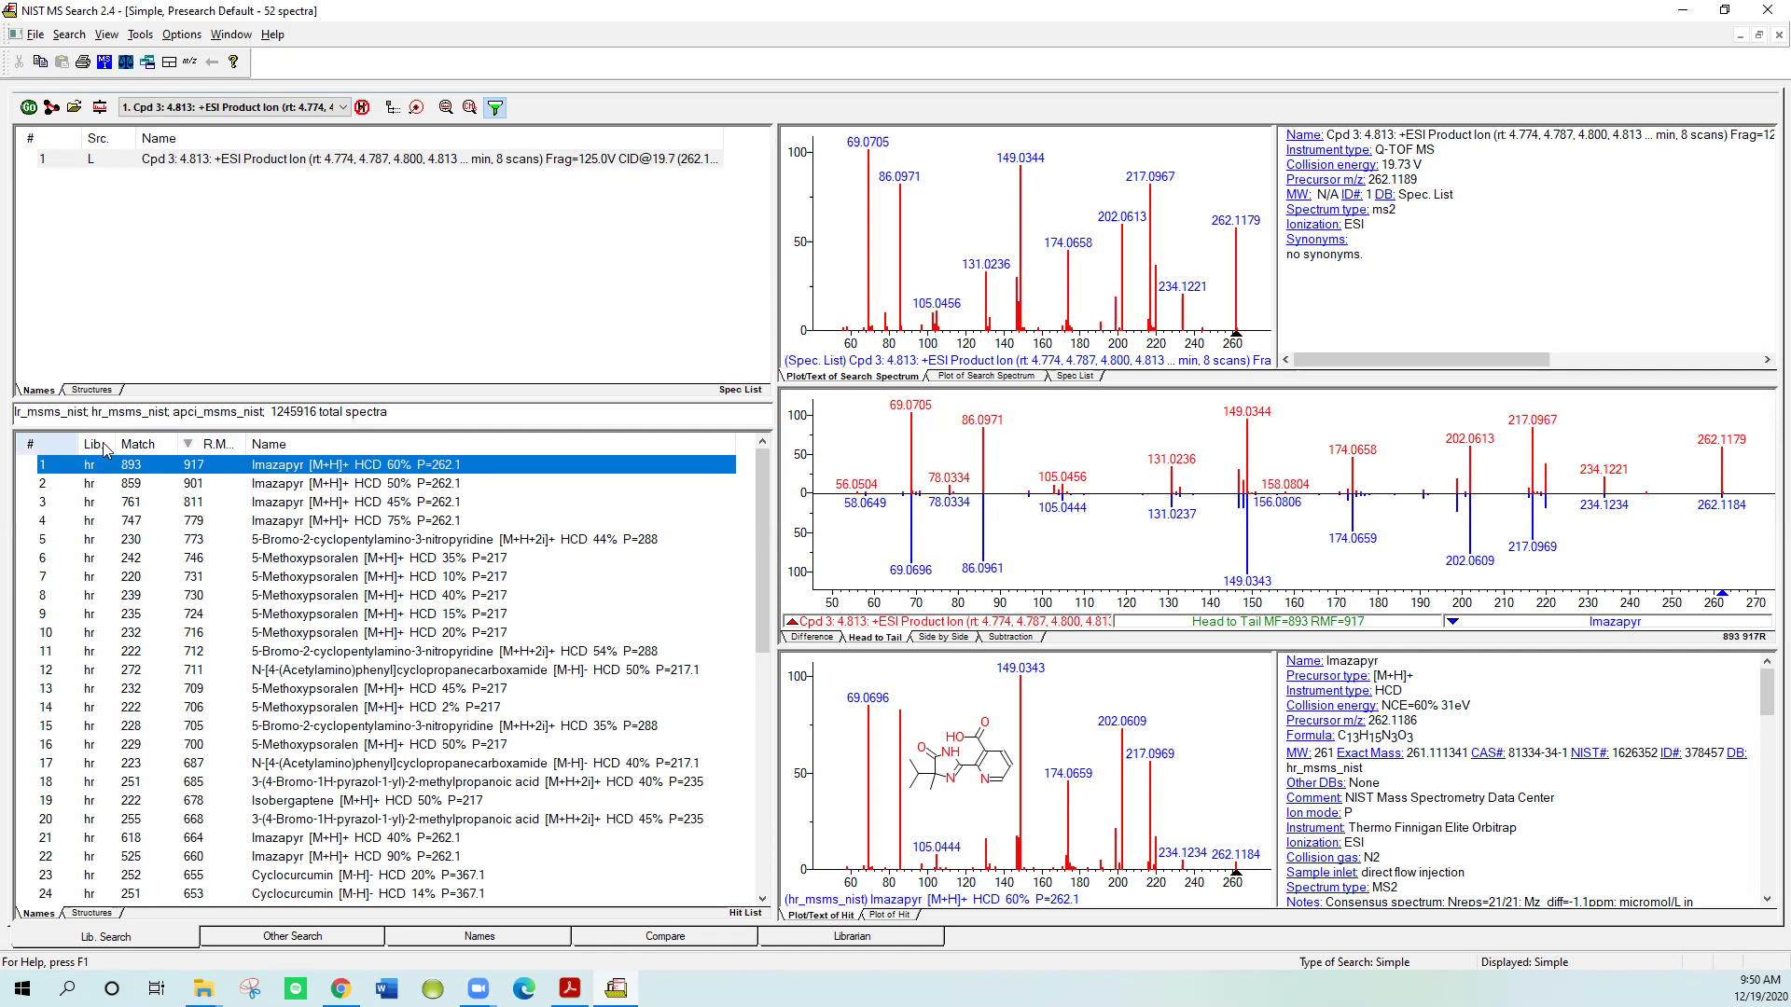
left_click(105, 451)
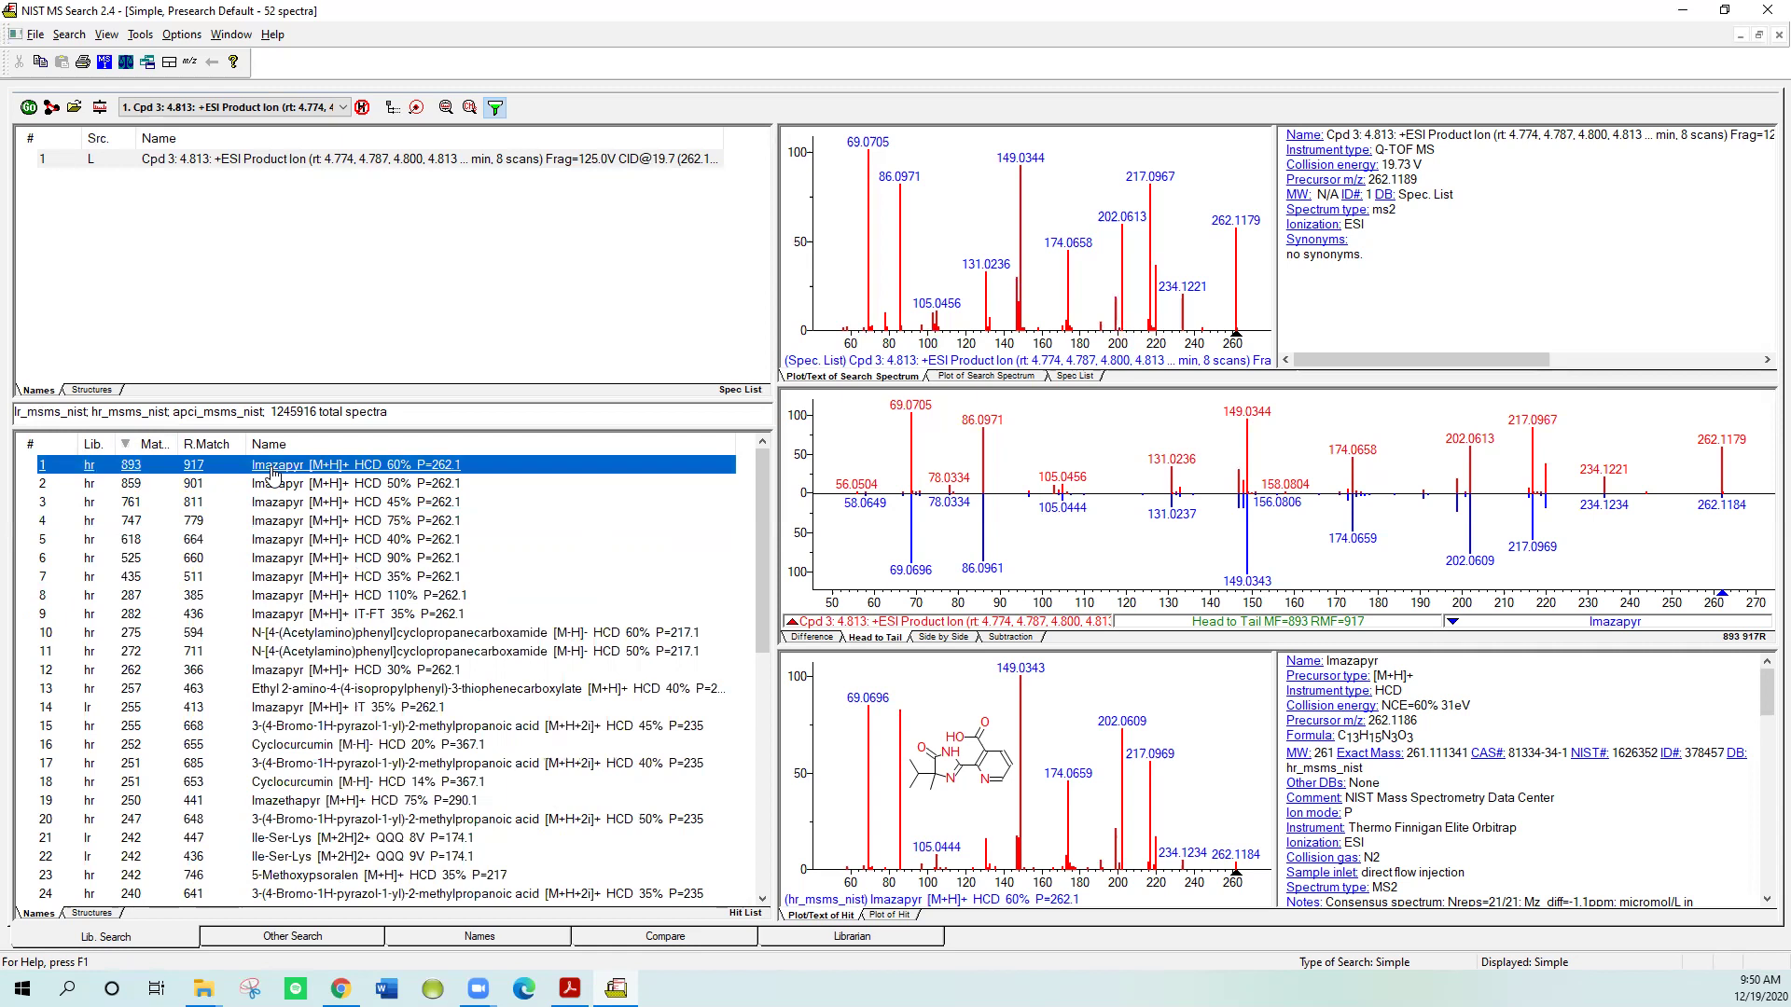
key("Down")
key("Down")
key("Down")
key("Down")
key("Down")
key("Down")
key("Down")
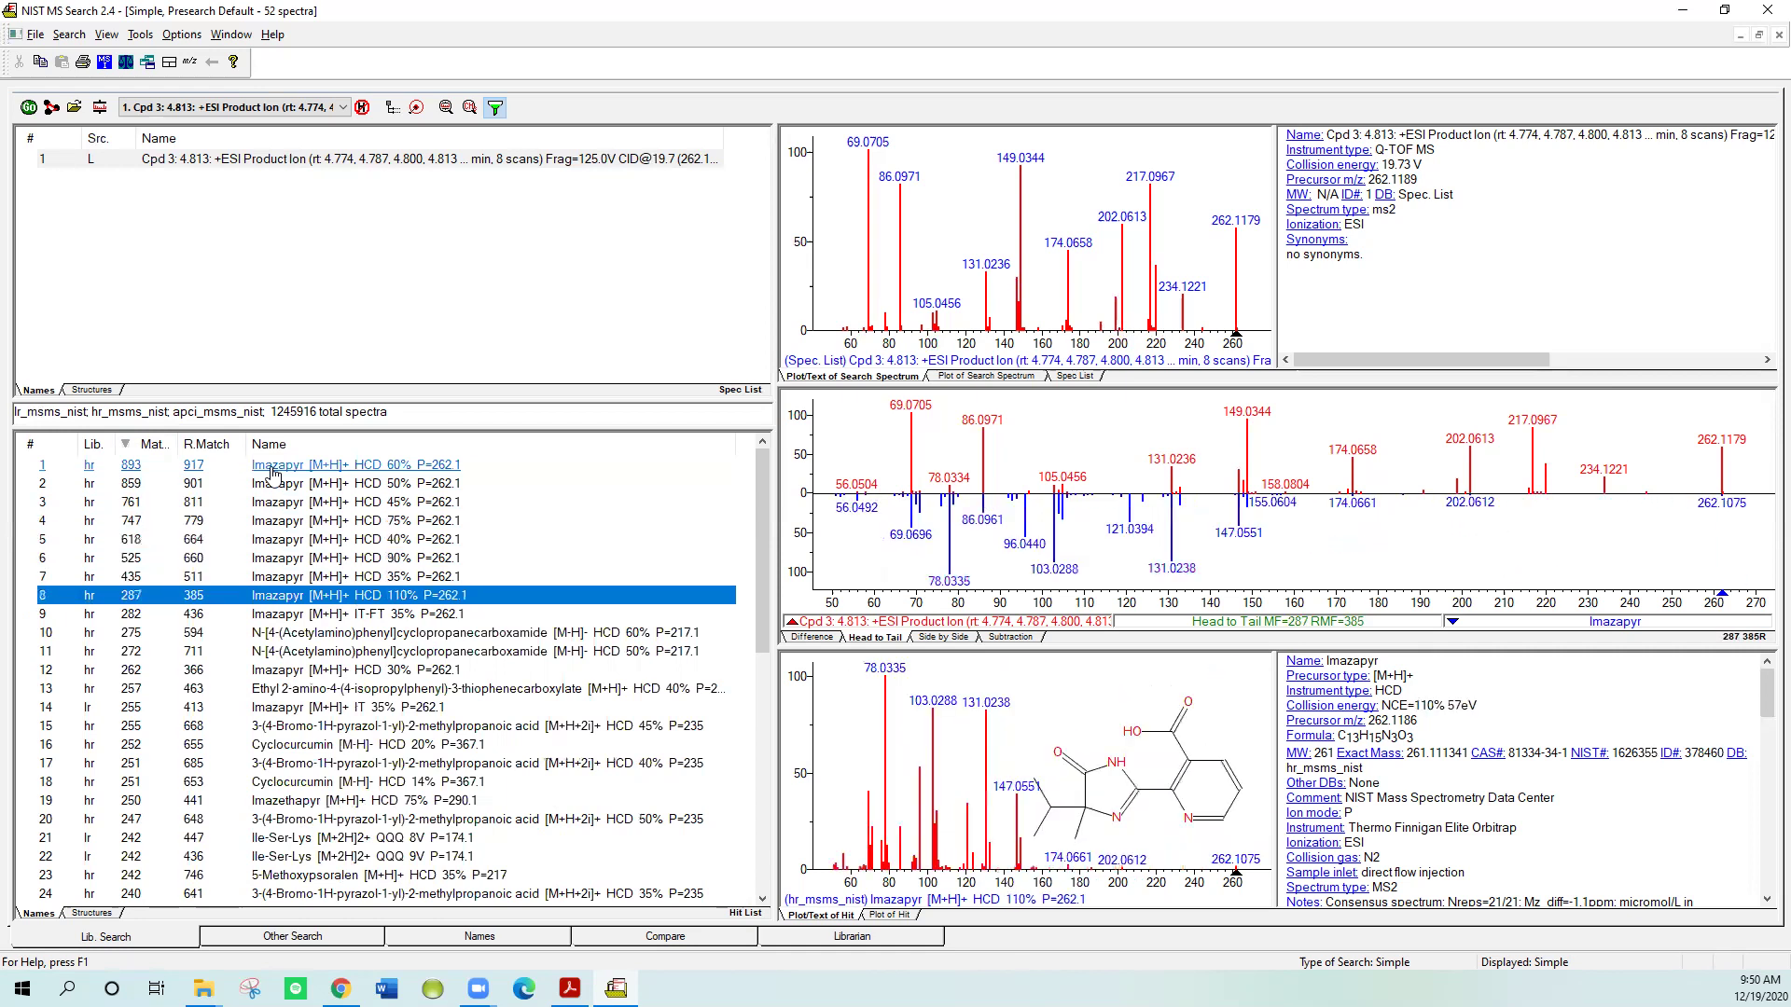
key("Up")
key("Up")
key("Up")
key("Up")
key("Up")
key("Up")
key("Up")
key("Down")
key("Down")
key("Down")
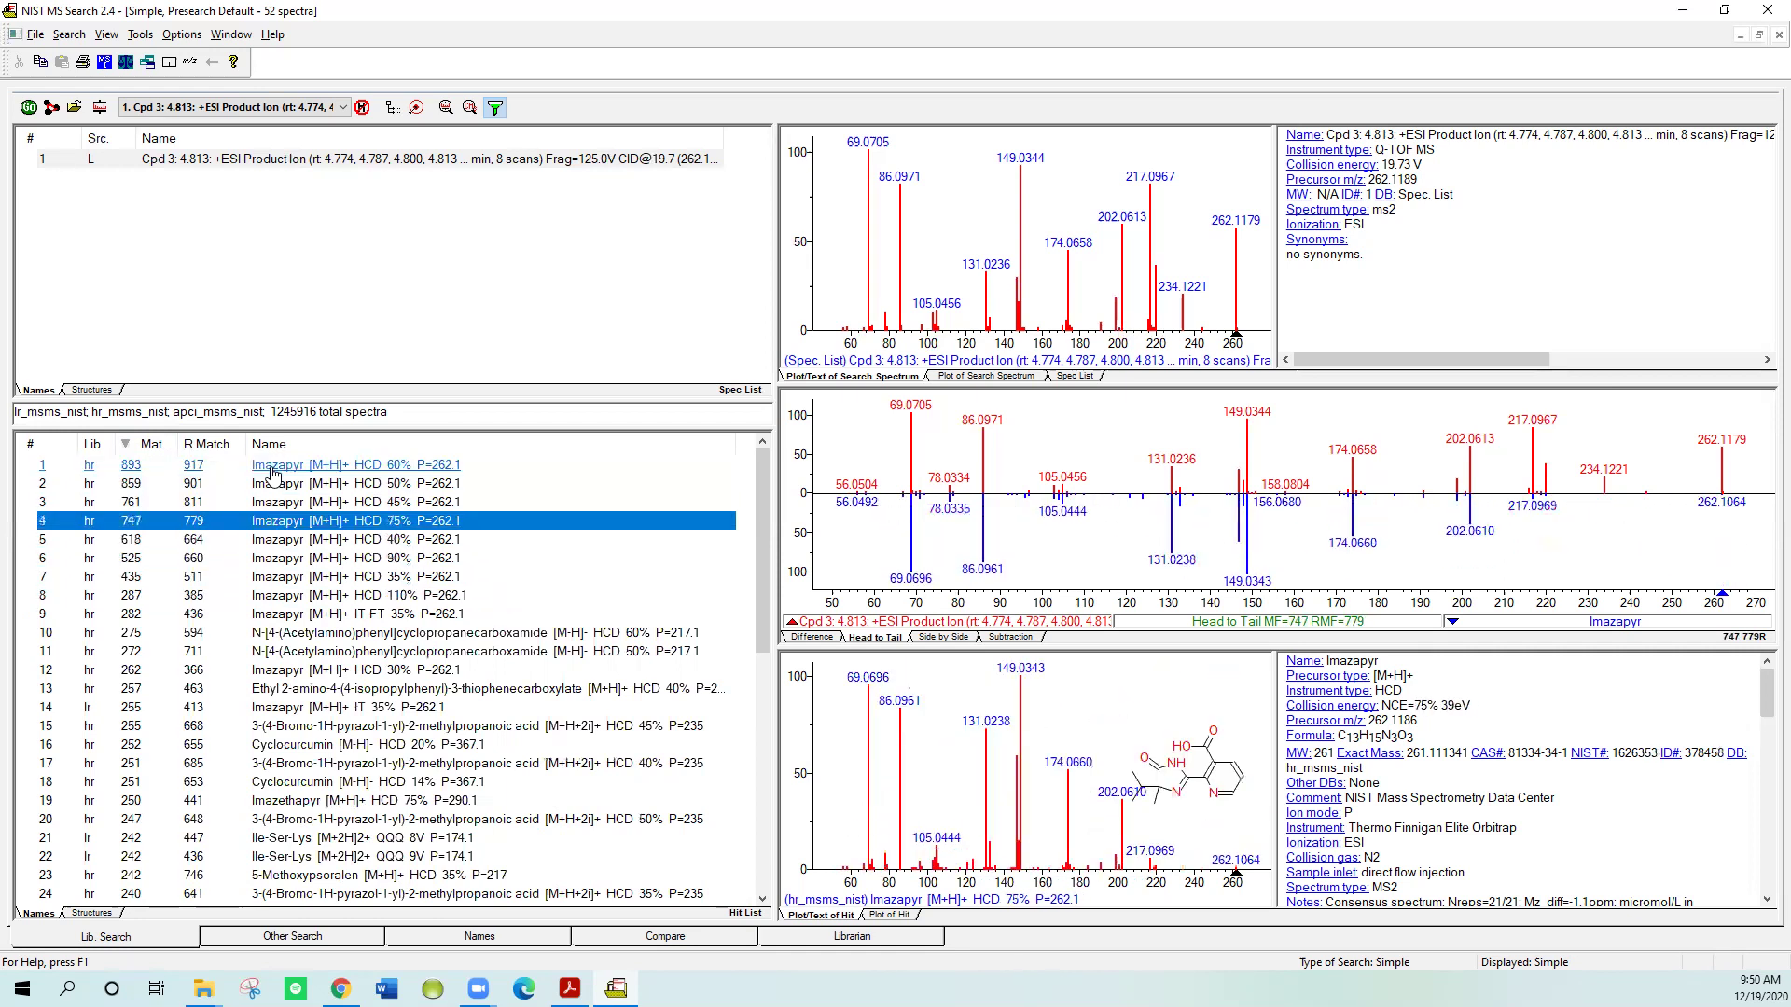
key("Down")
key("Down")
key("Down")
key("Down")
key("Down")
key("Down")
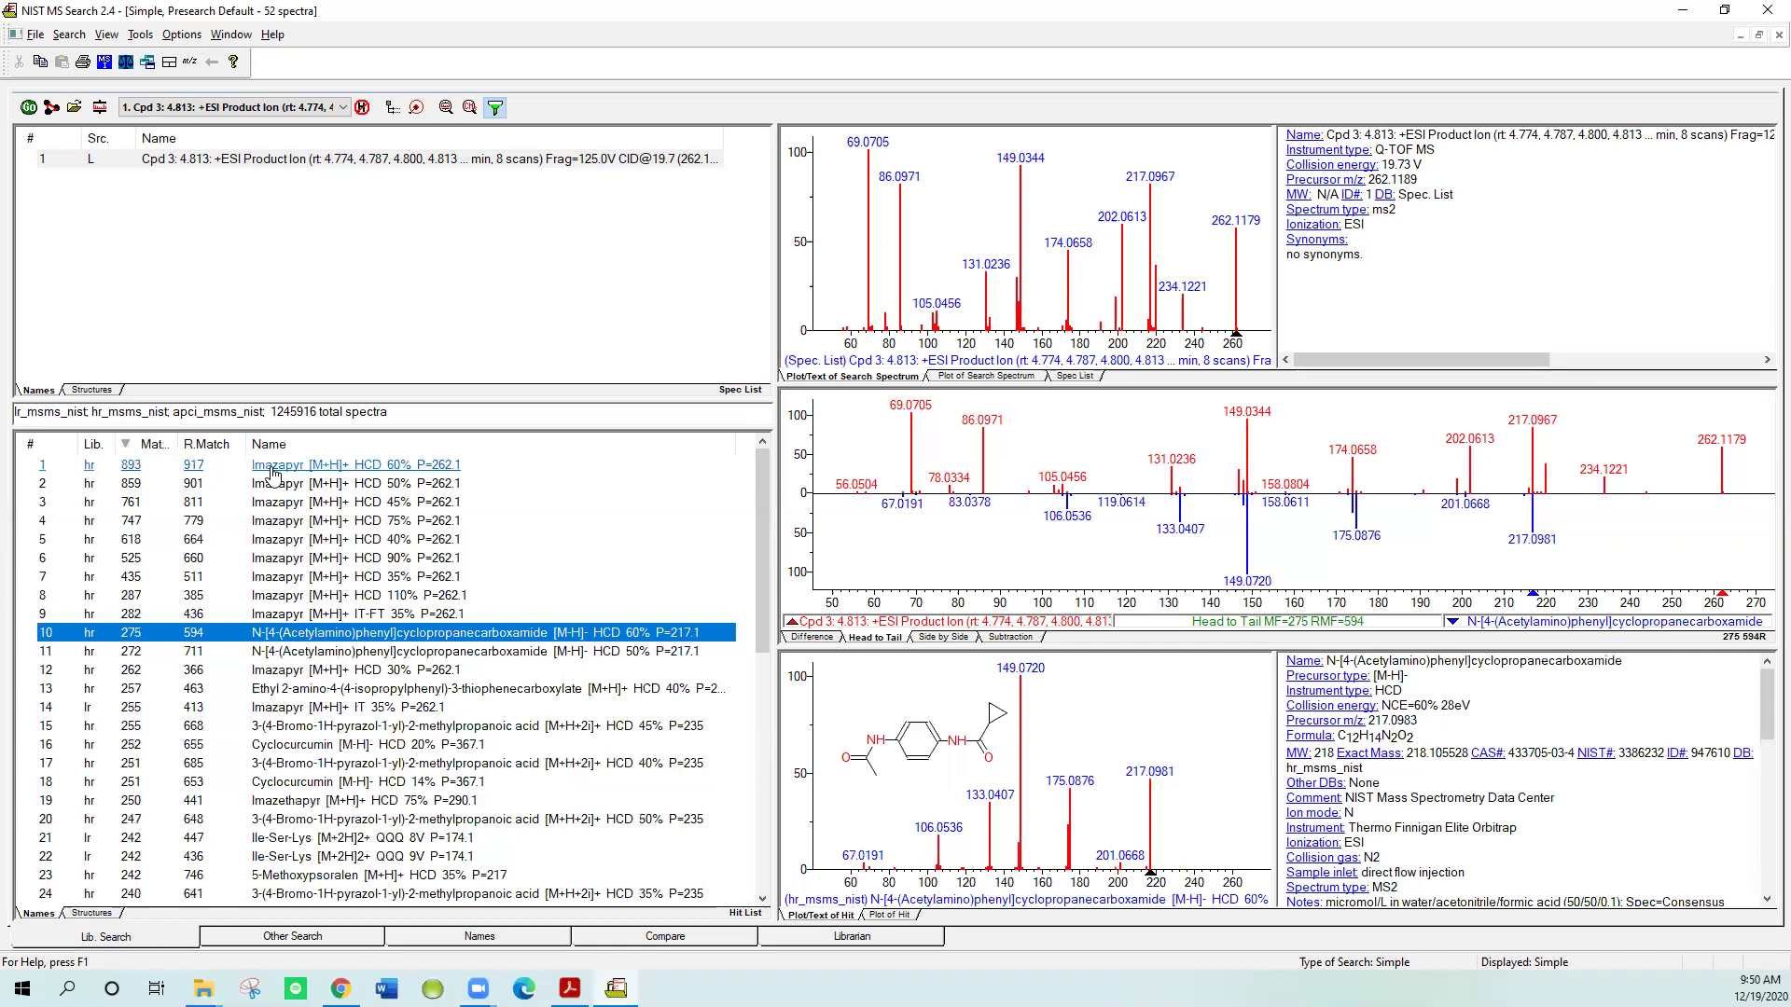
key("Up")
key("Up")
key("Up")
key("Up")
key("Up")
key("Up")
key("Up")
key("Up")
key("Up")
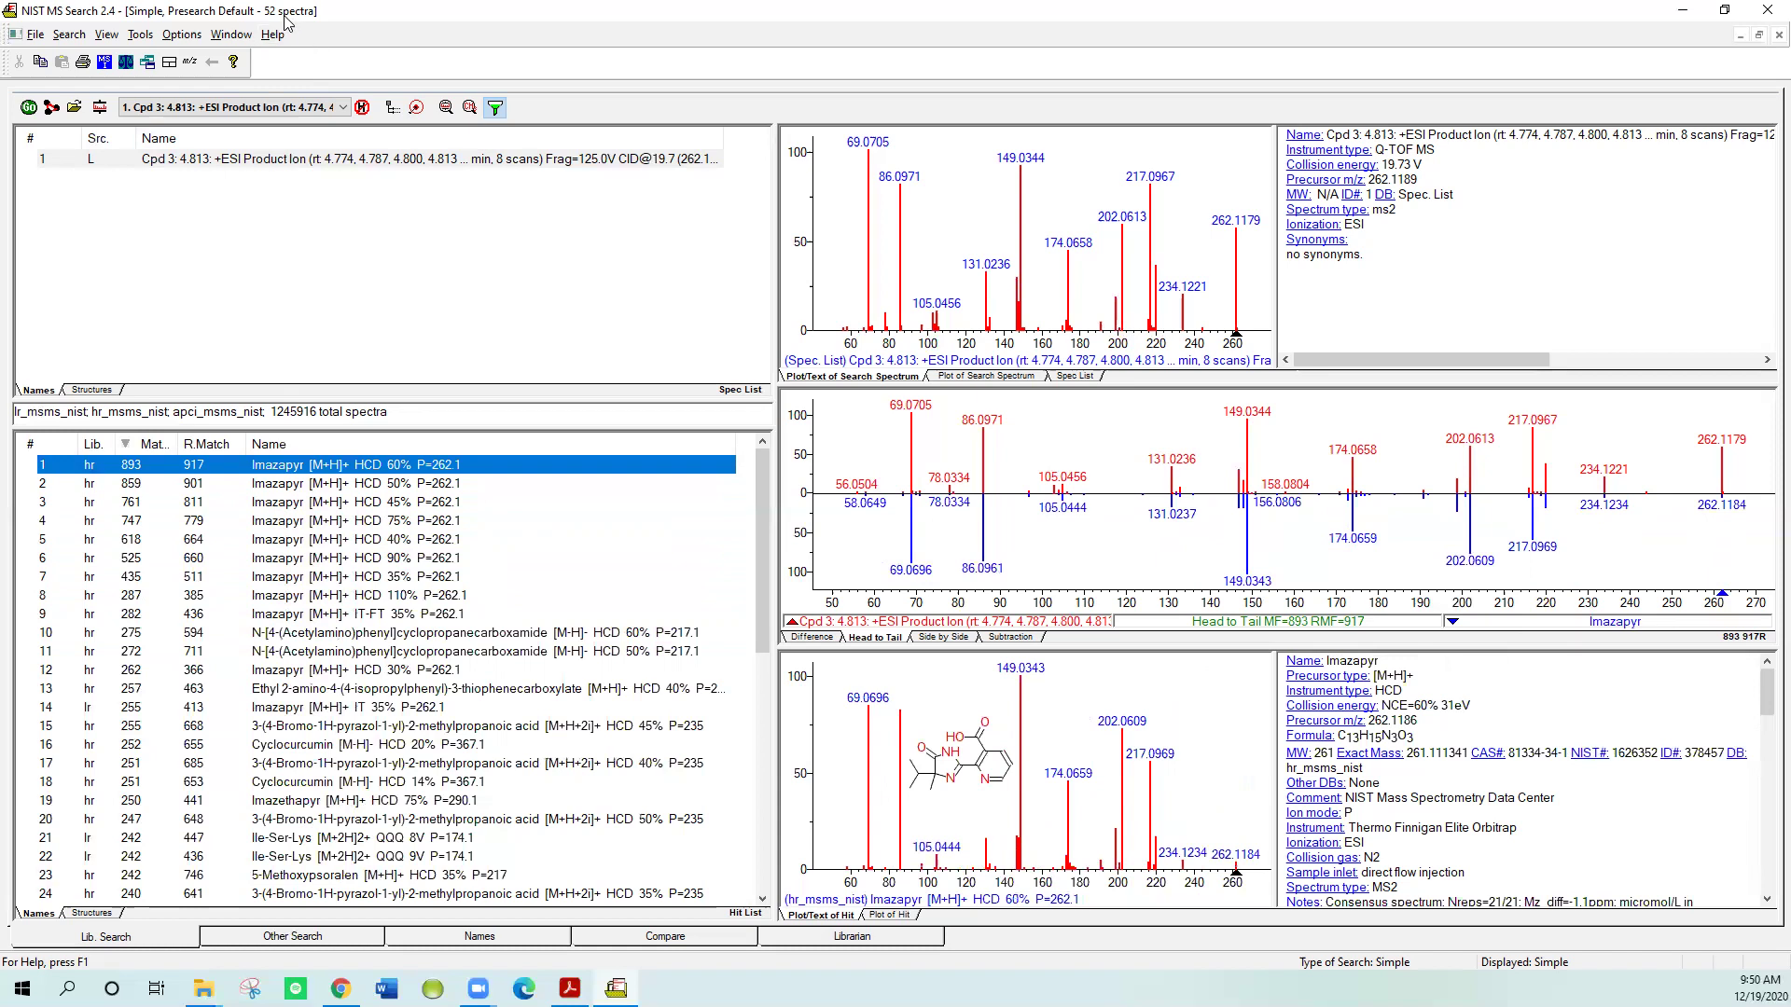
Step: Show only the best match per compound, leaving 19 hits, and compare hit 2, then Imazapyr
left_click(417, 108)
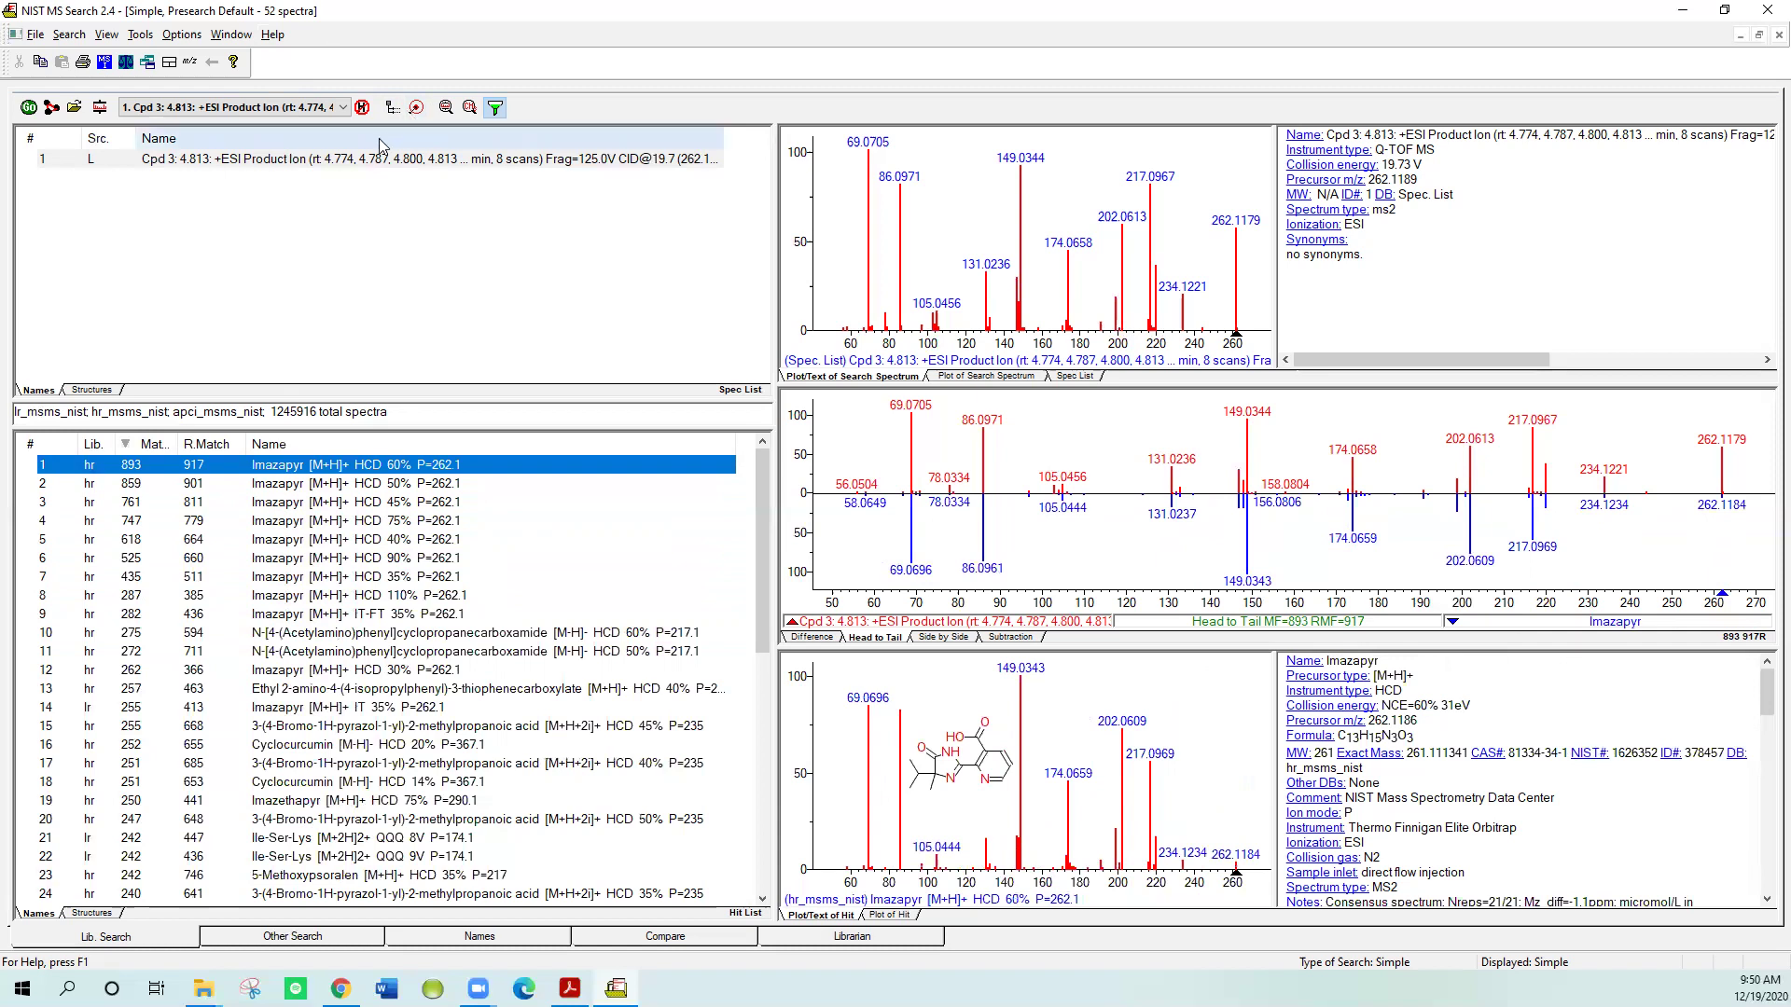
left_click(416, 108)
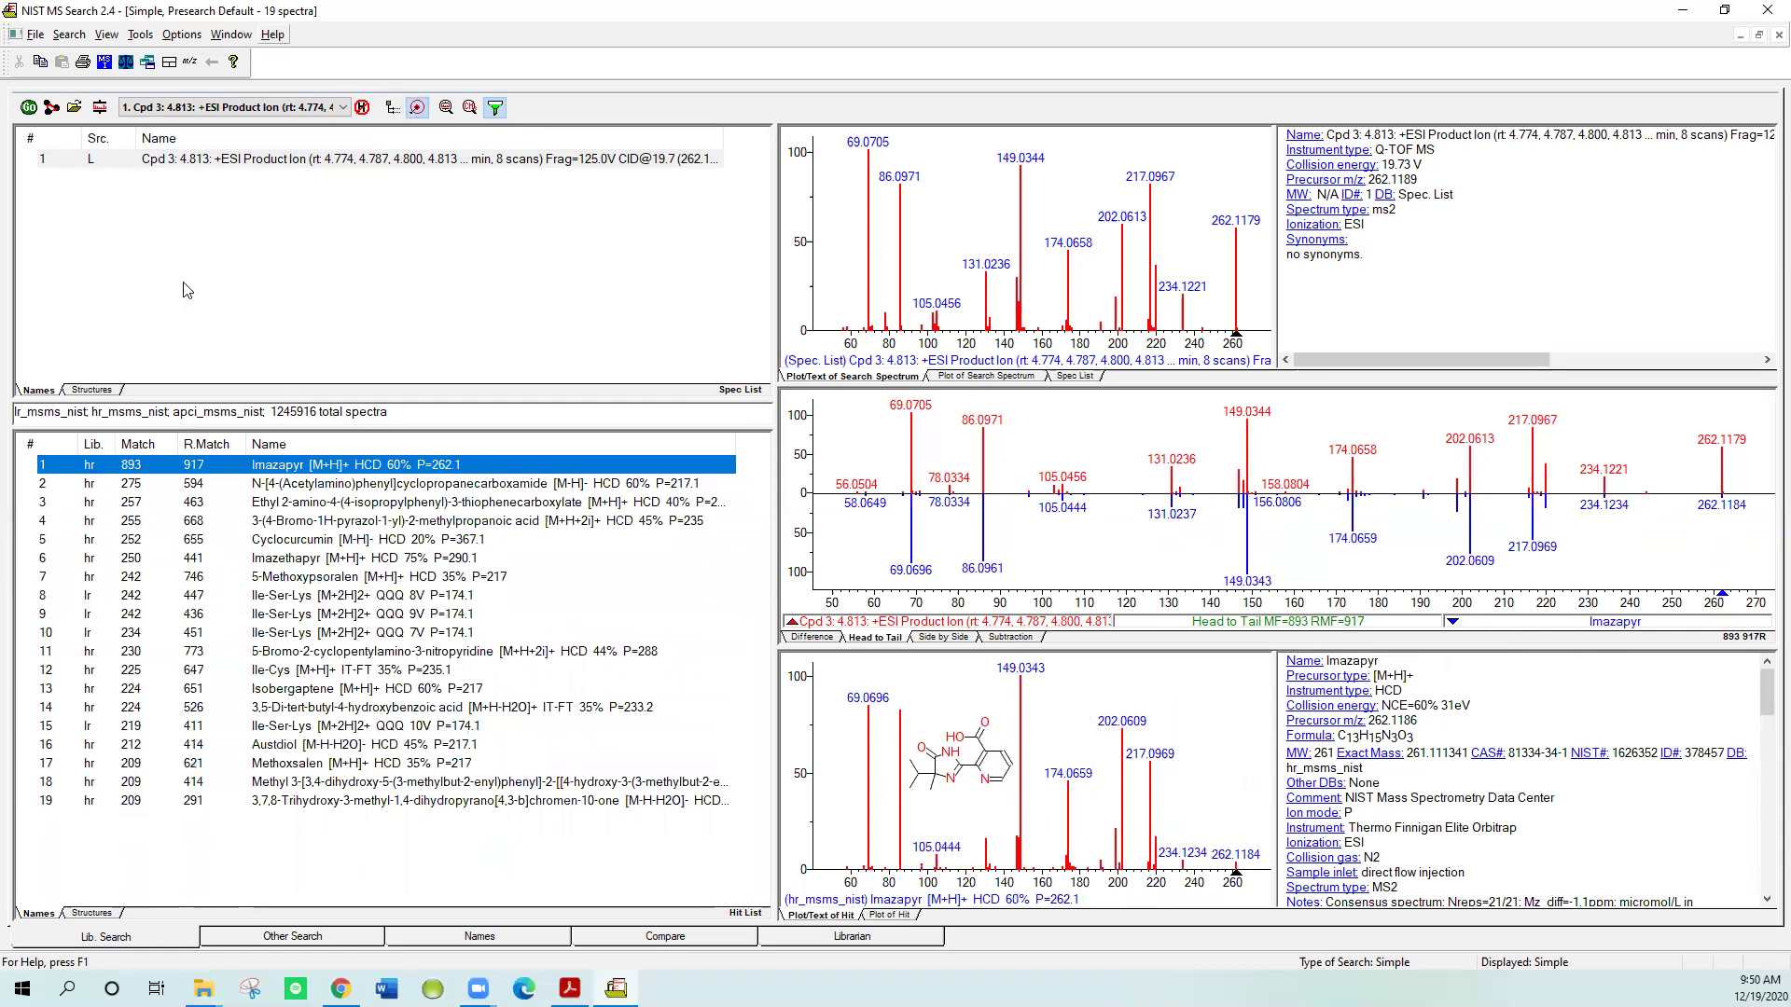
left_click(241, 485)
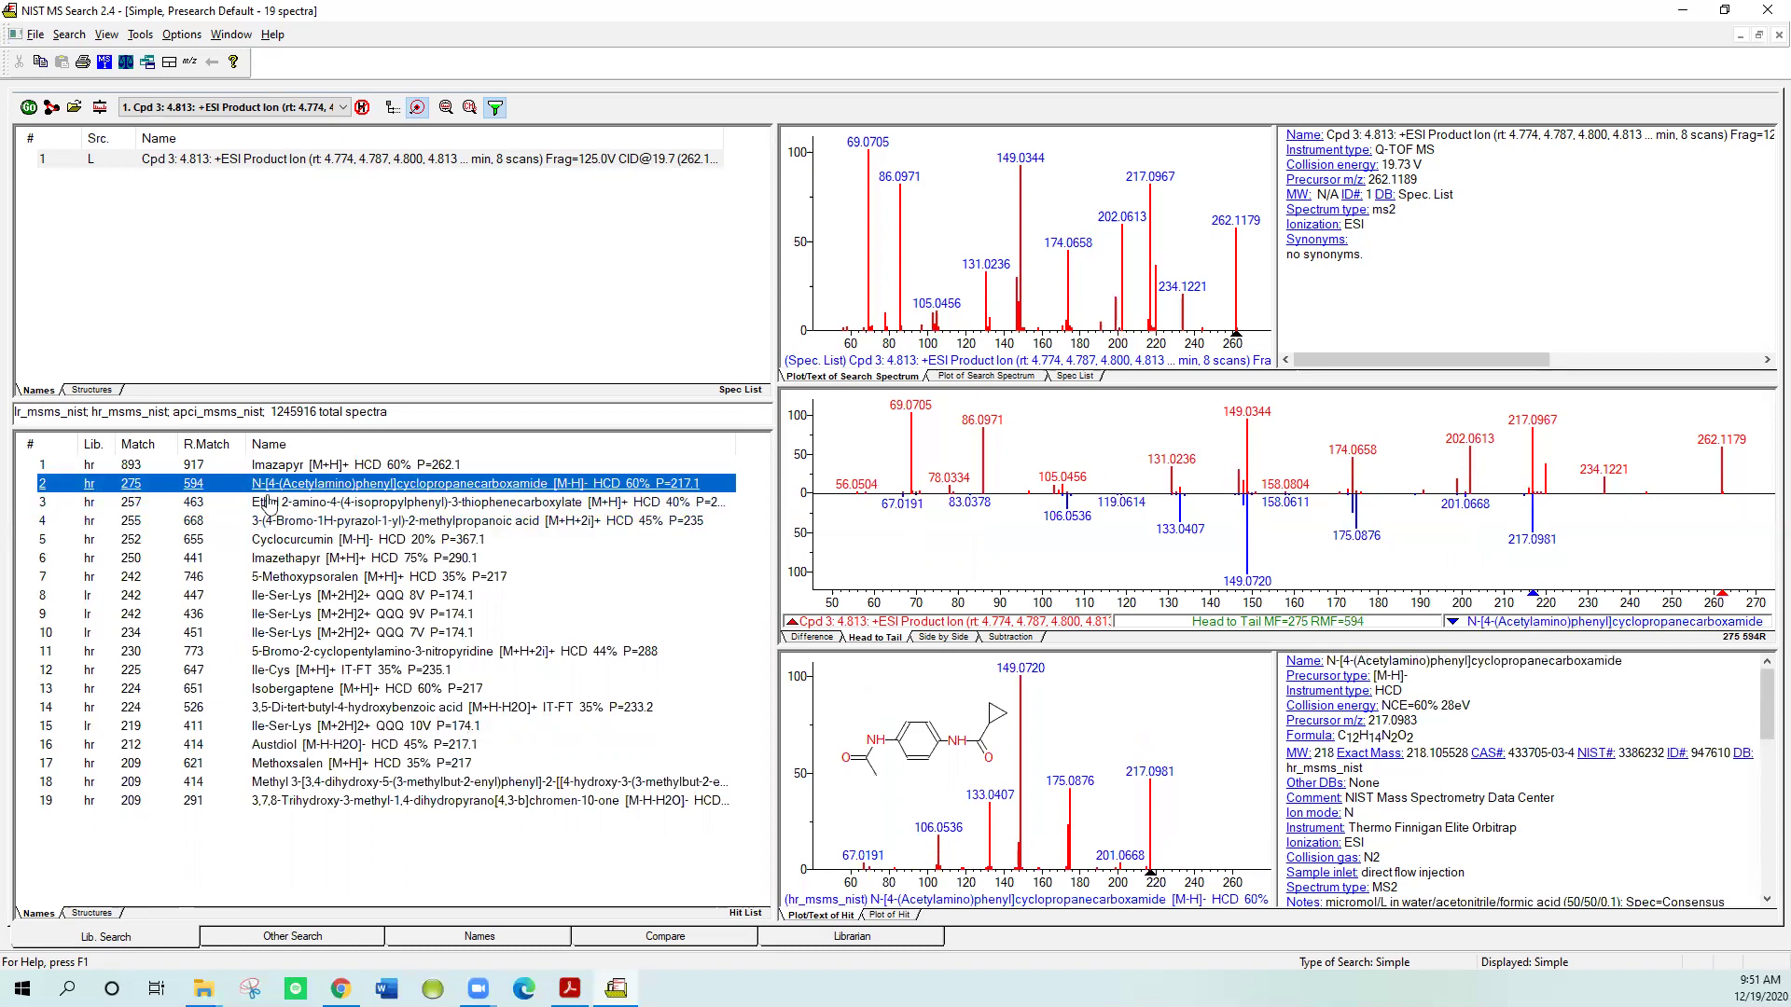
left_click(229, 469)
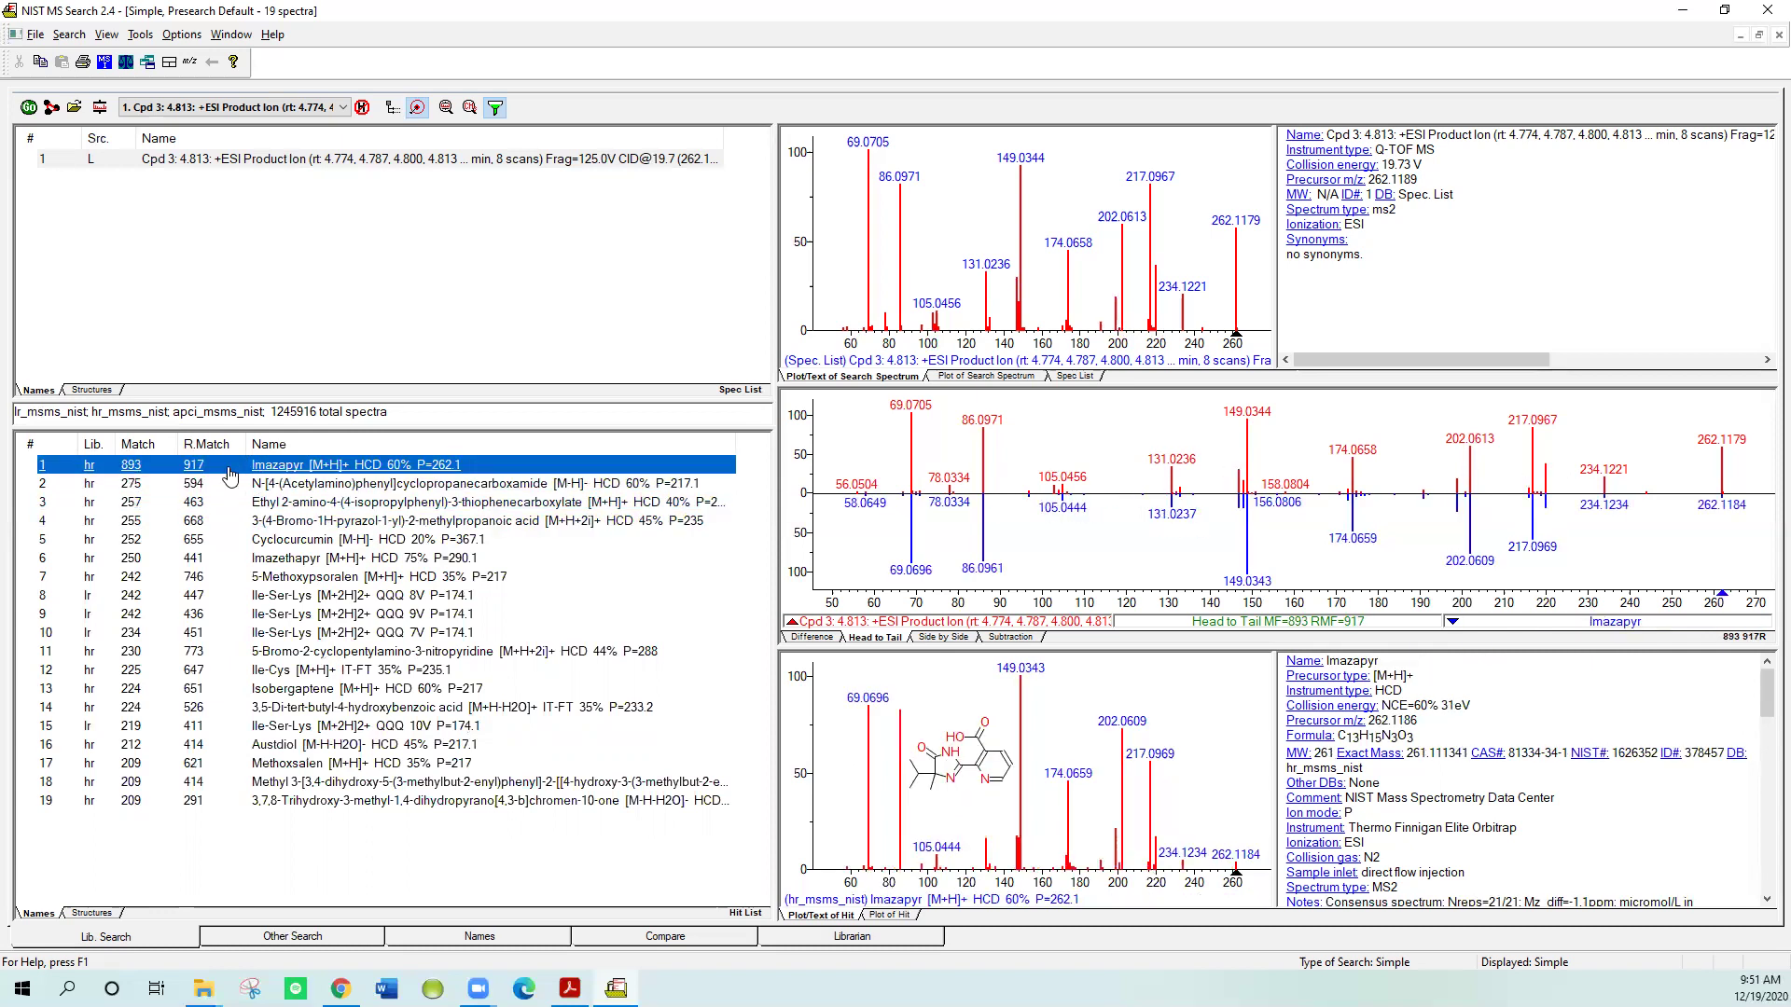
Step: Turn off tandem hit list filtering in the MS/MS Hit List Filter and apply it
left_click(495, 108)
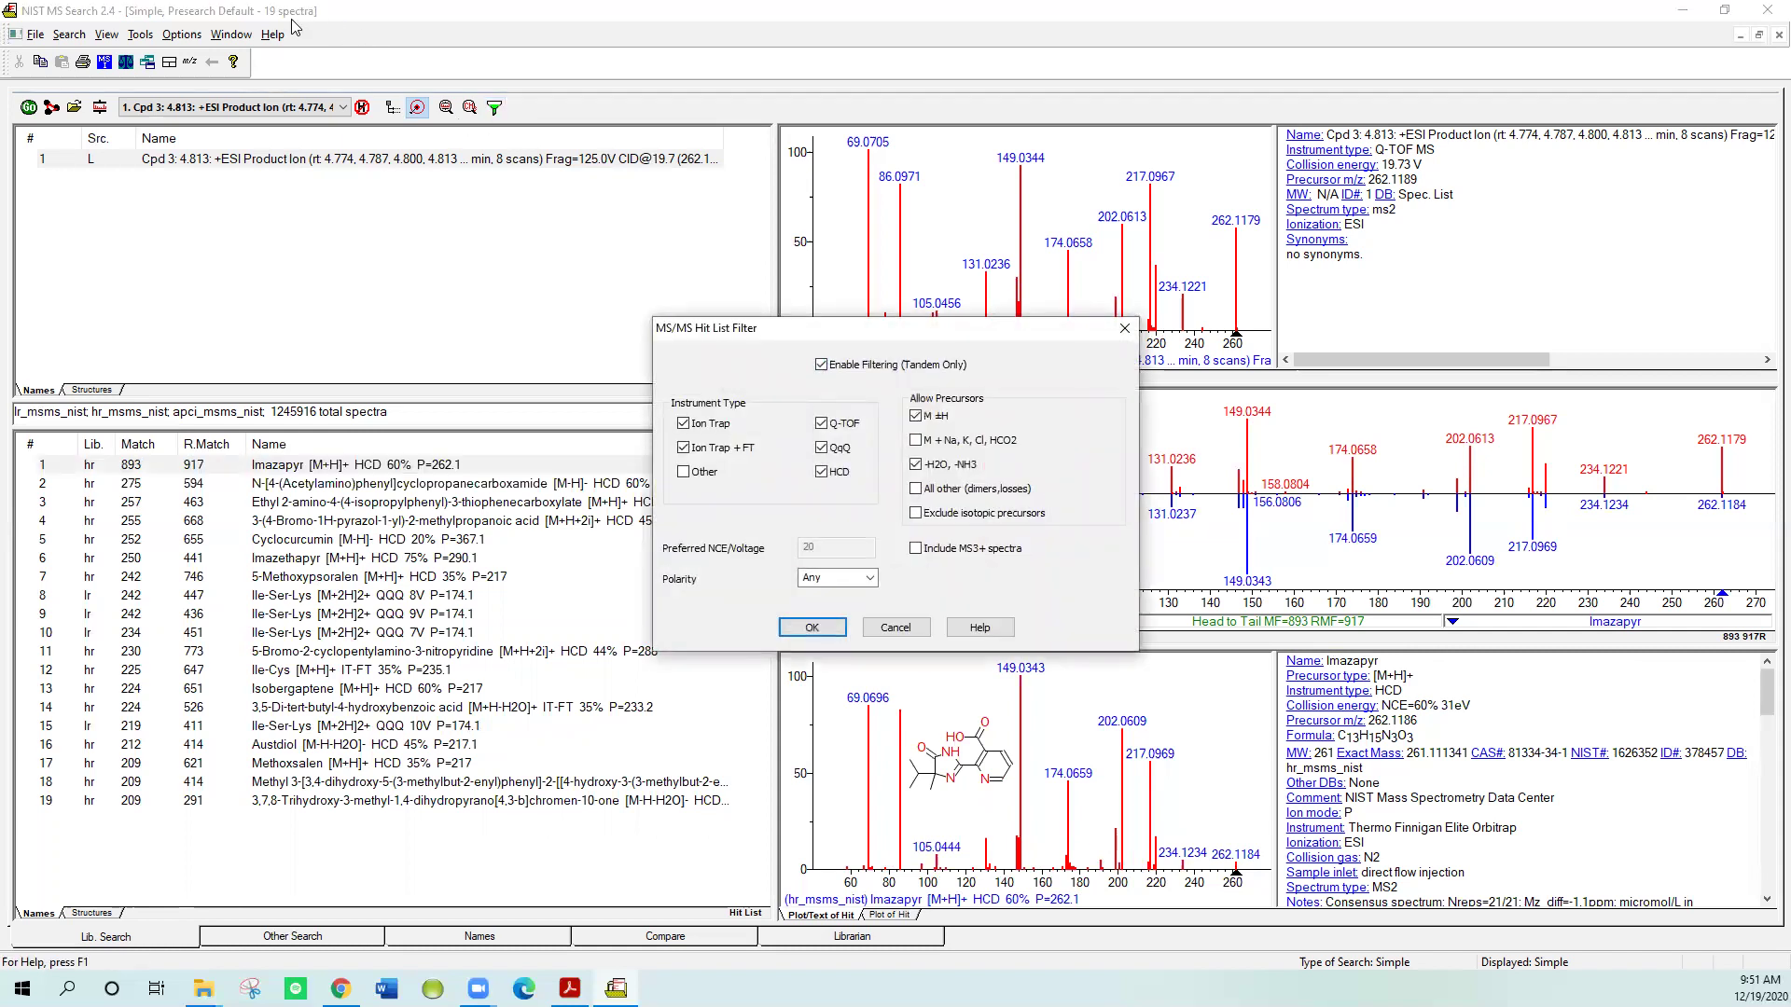
left_click(825, 370)
left_click(812, 631)
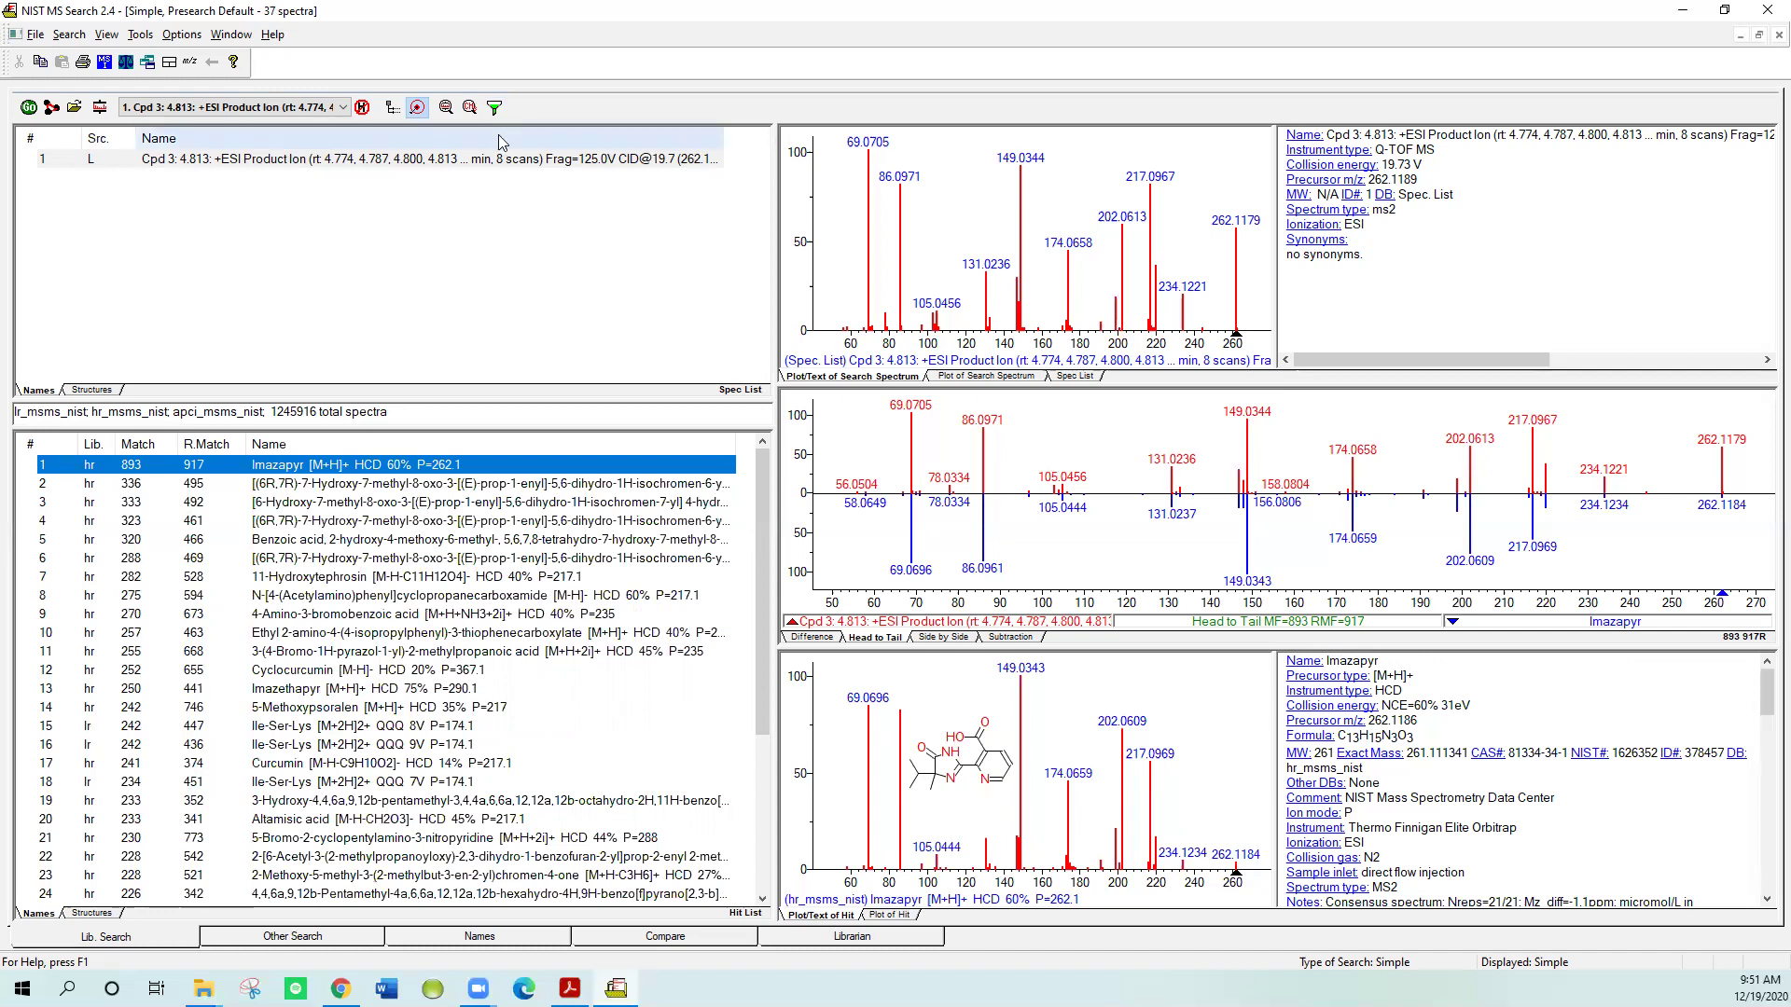
left_click(494, 108)
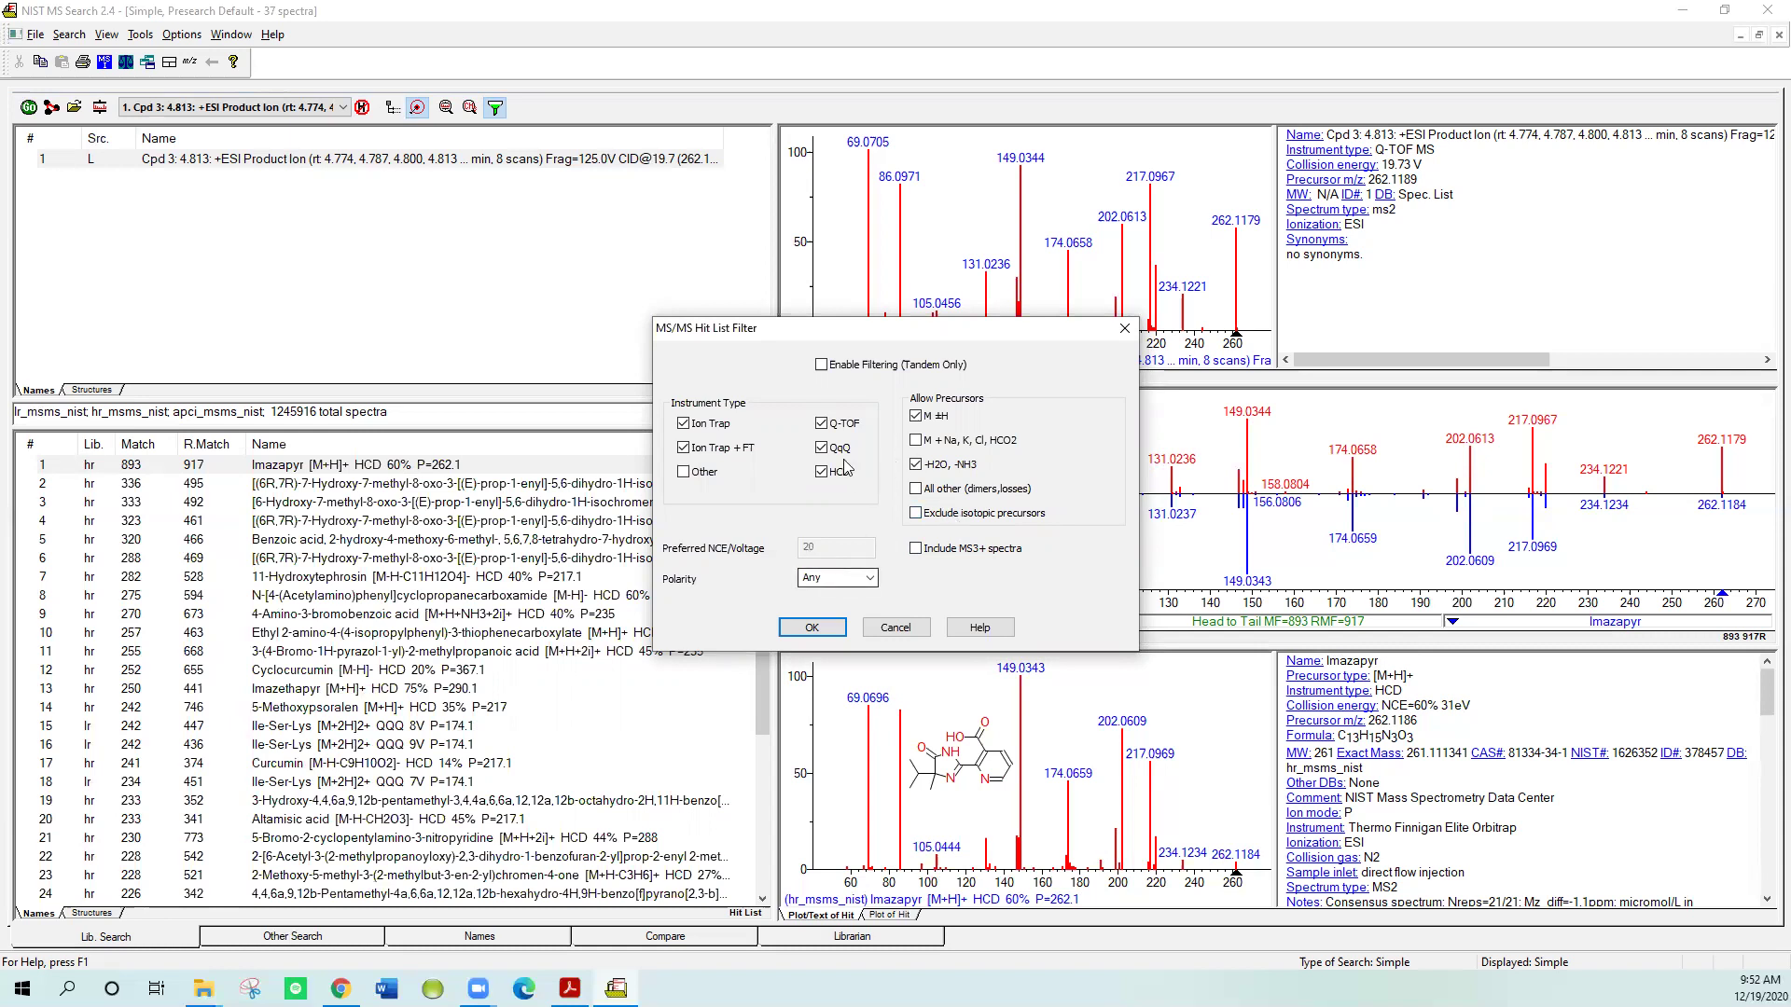
left_click(812, 627)
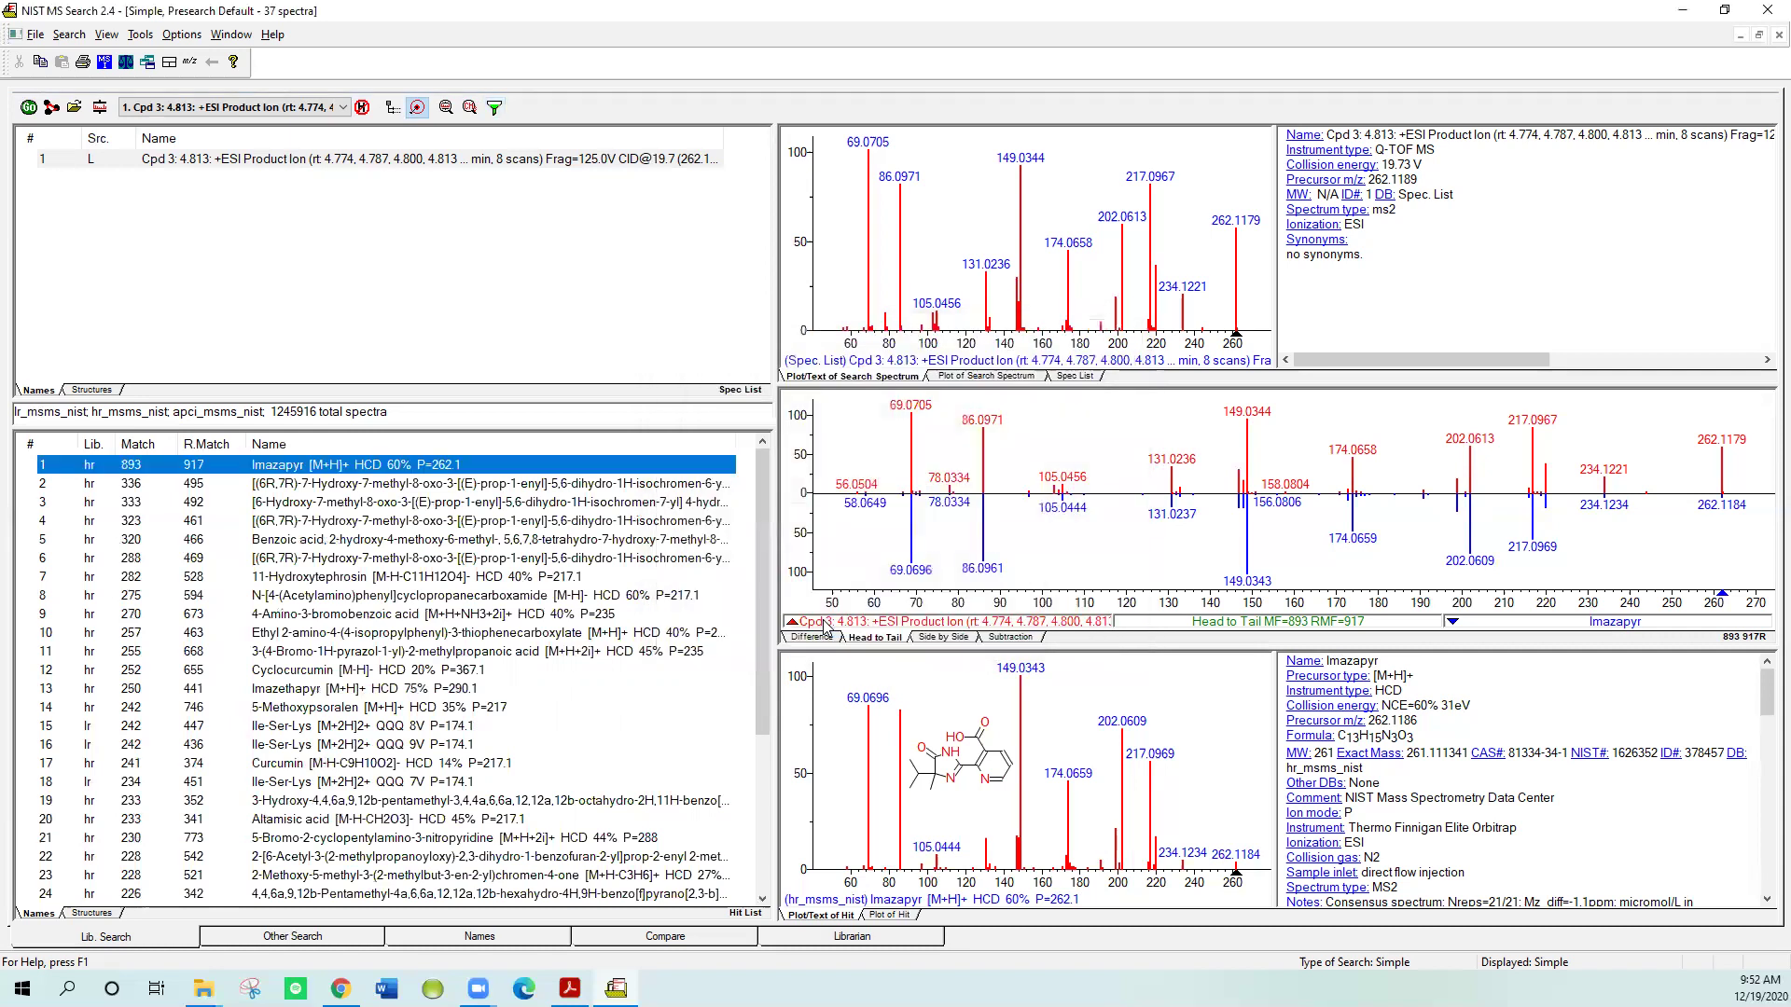
Step: Toggle Best matching only between all hits and best matches, ending on best match per compound
left_click(417, 108)
left_click(418, 108)
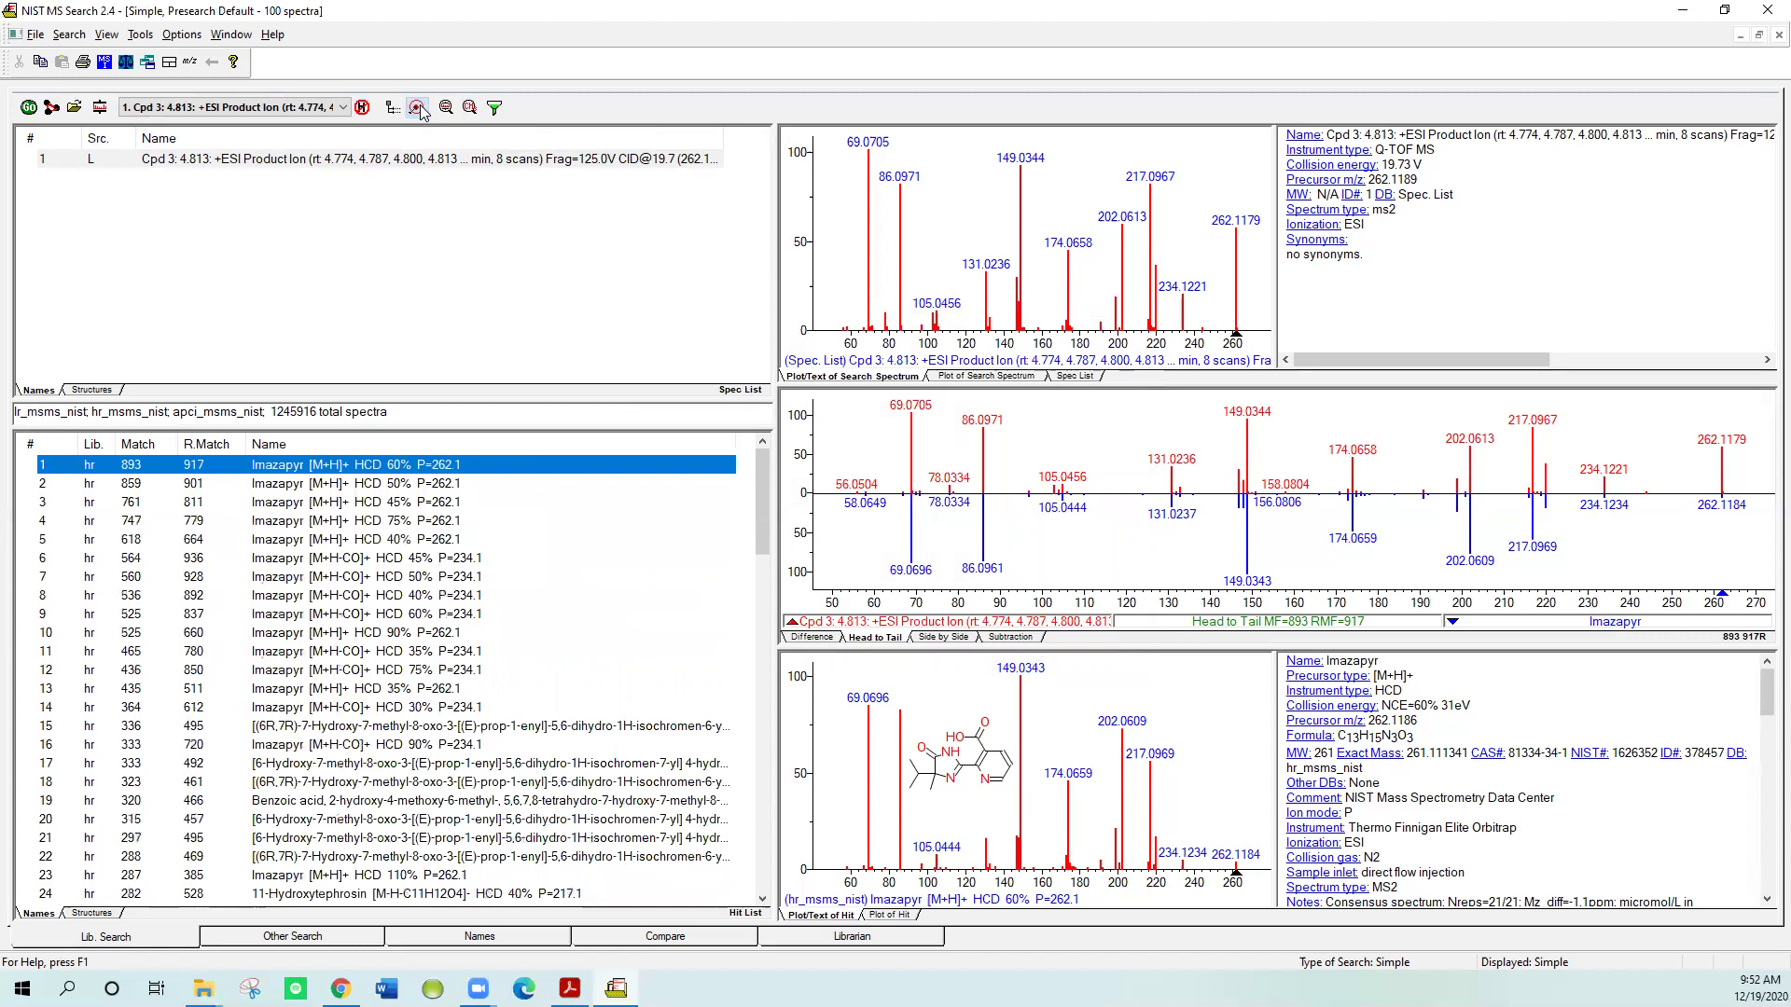
left_click(418, 108)
left_click(417, 108)
left_click(418, 108)
left_click(418, 108)
left_click(494, 108)
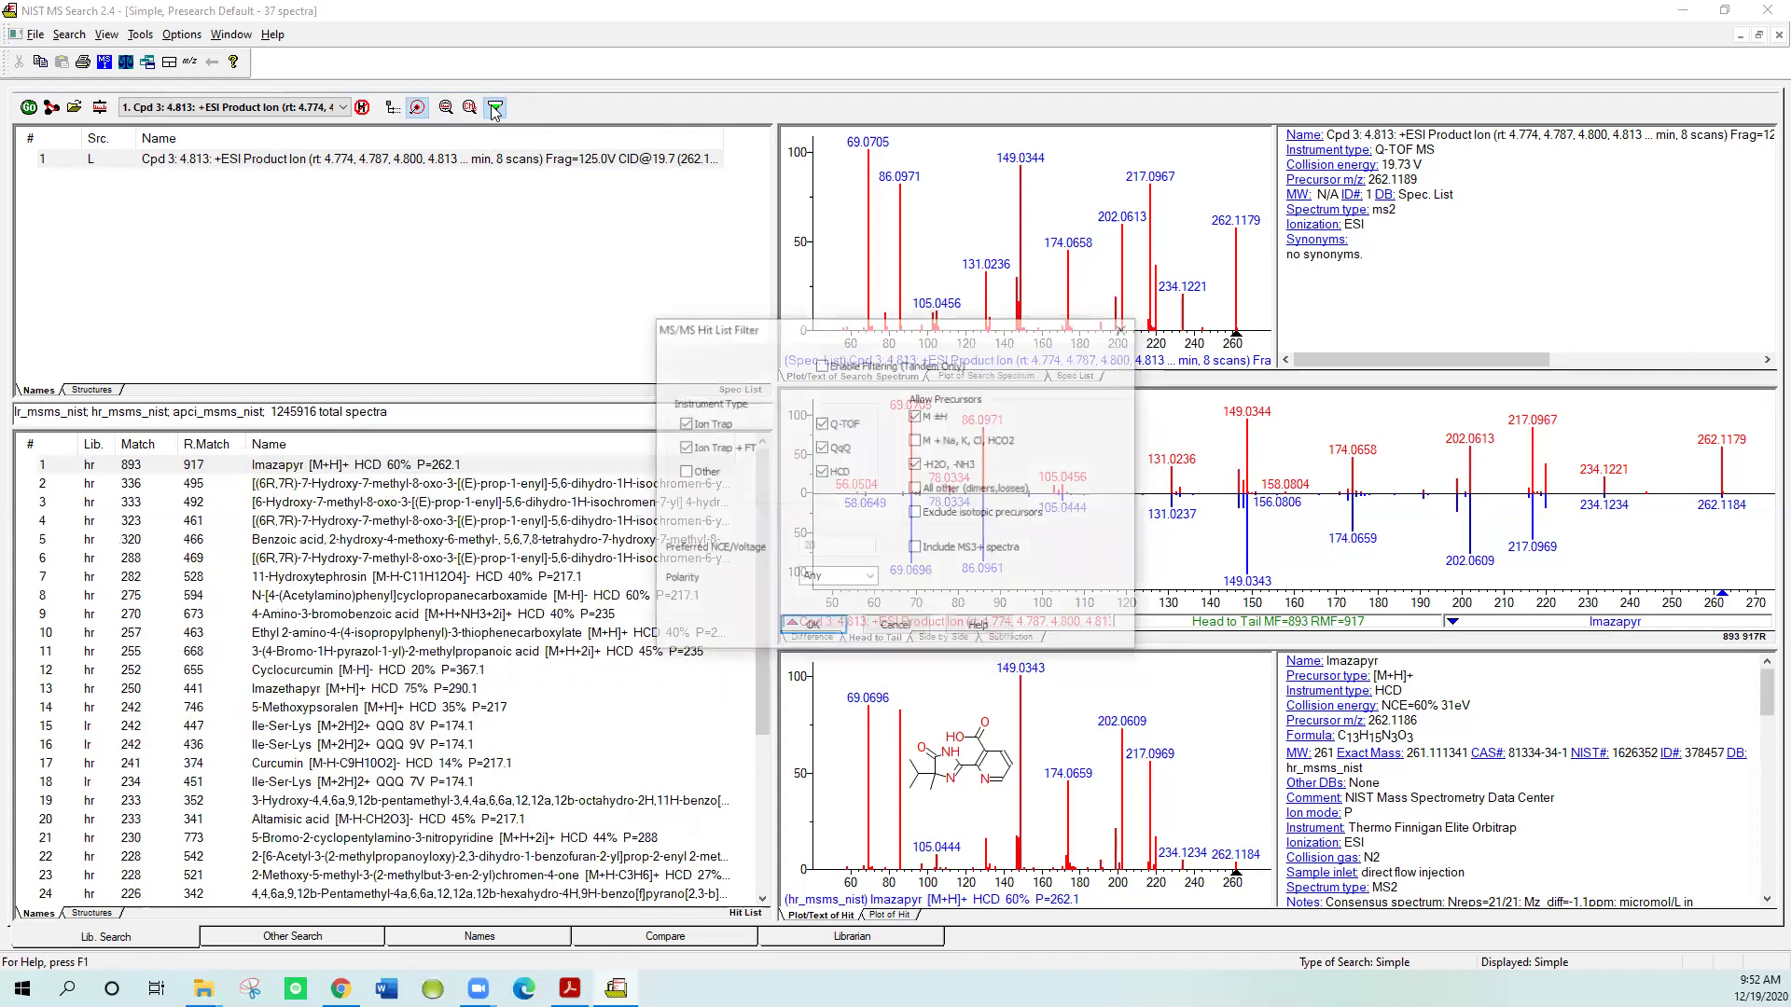
left_click(895, 623)
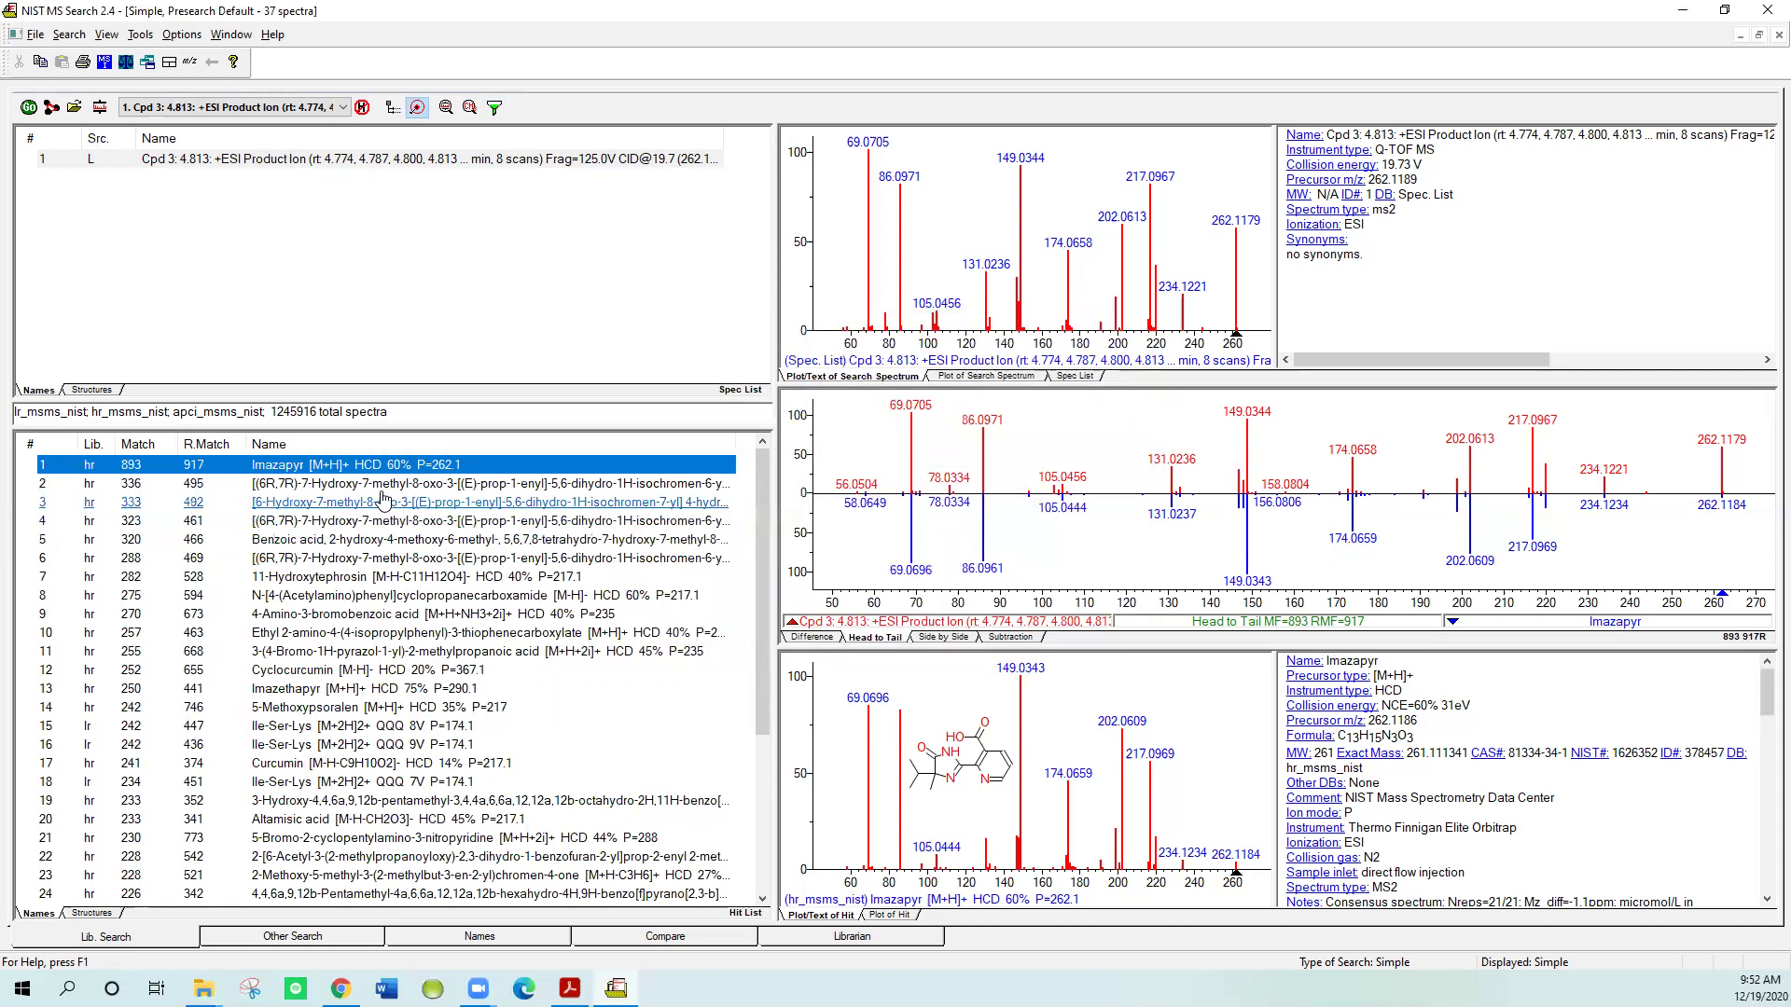
Step: Compare the third, fourth, sixth and ninth hits and Cyclocurcumin against the query spectrum
left_click(383, 502)
left_click(387, 522)
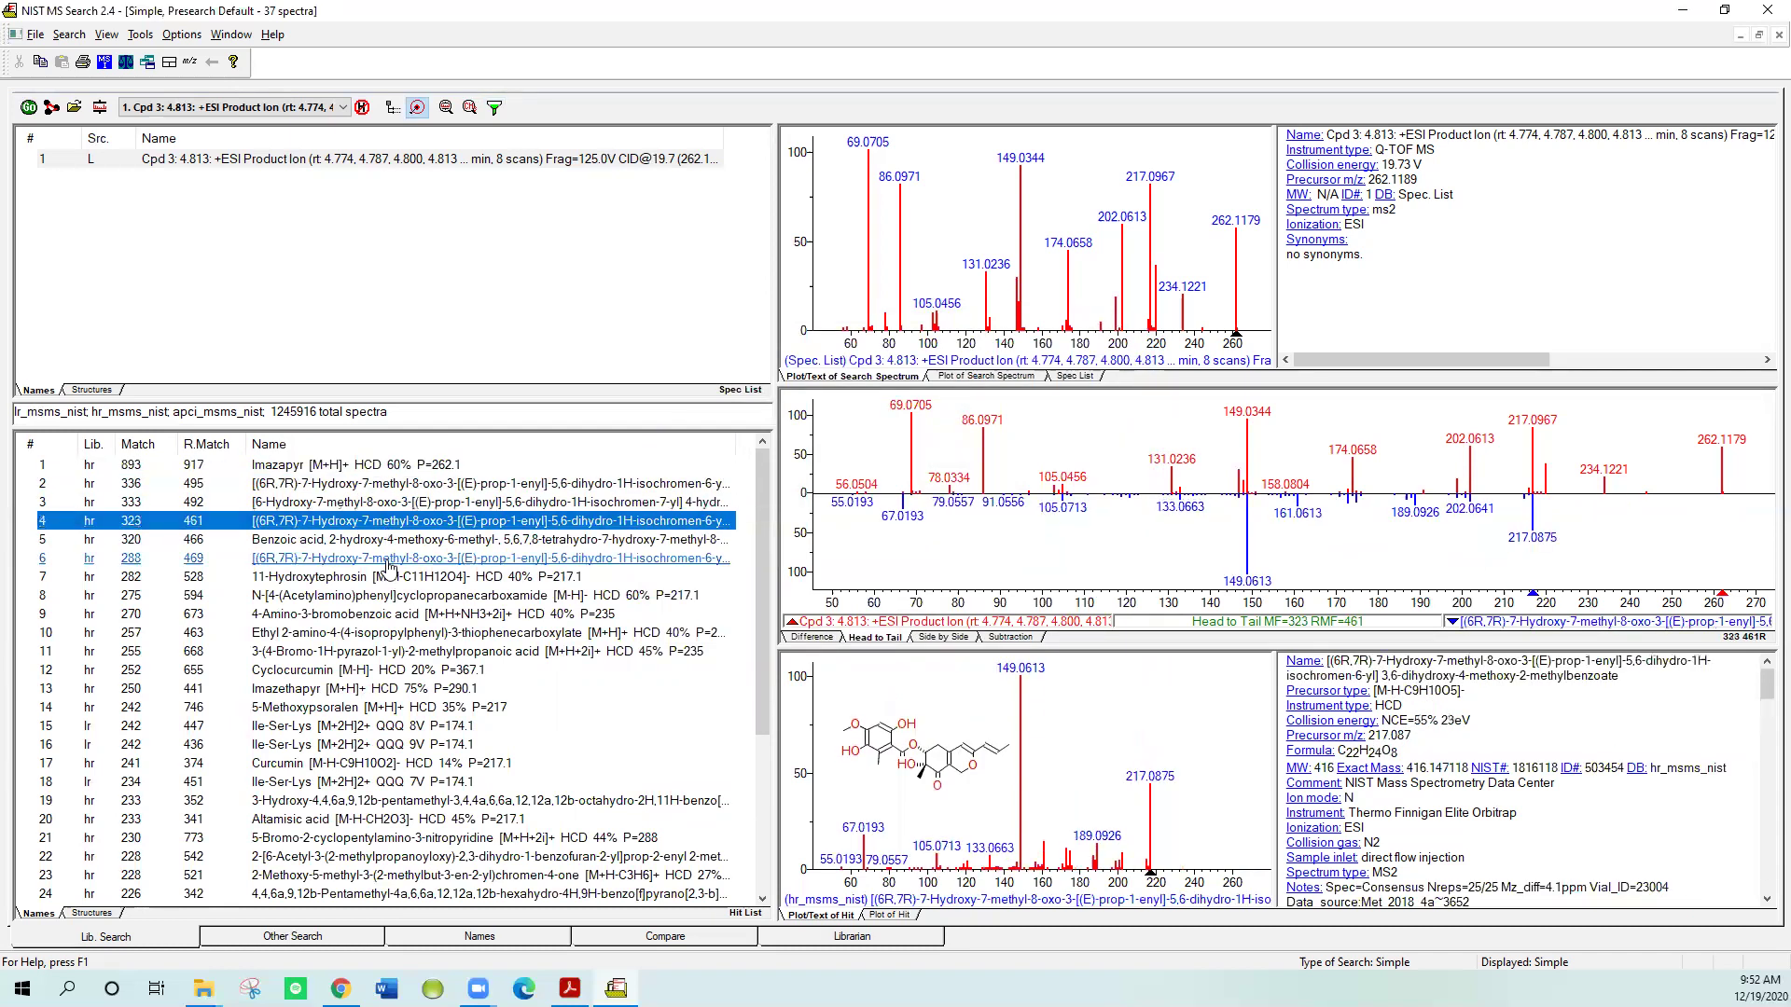
left_click(389, 560)
left_click(383, 614)
left_click(378, 670)
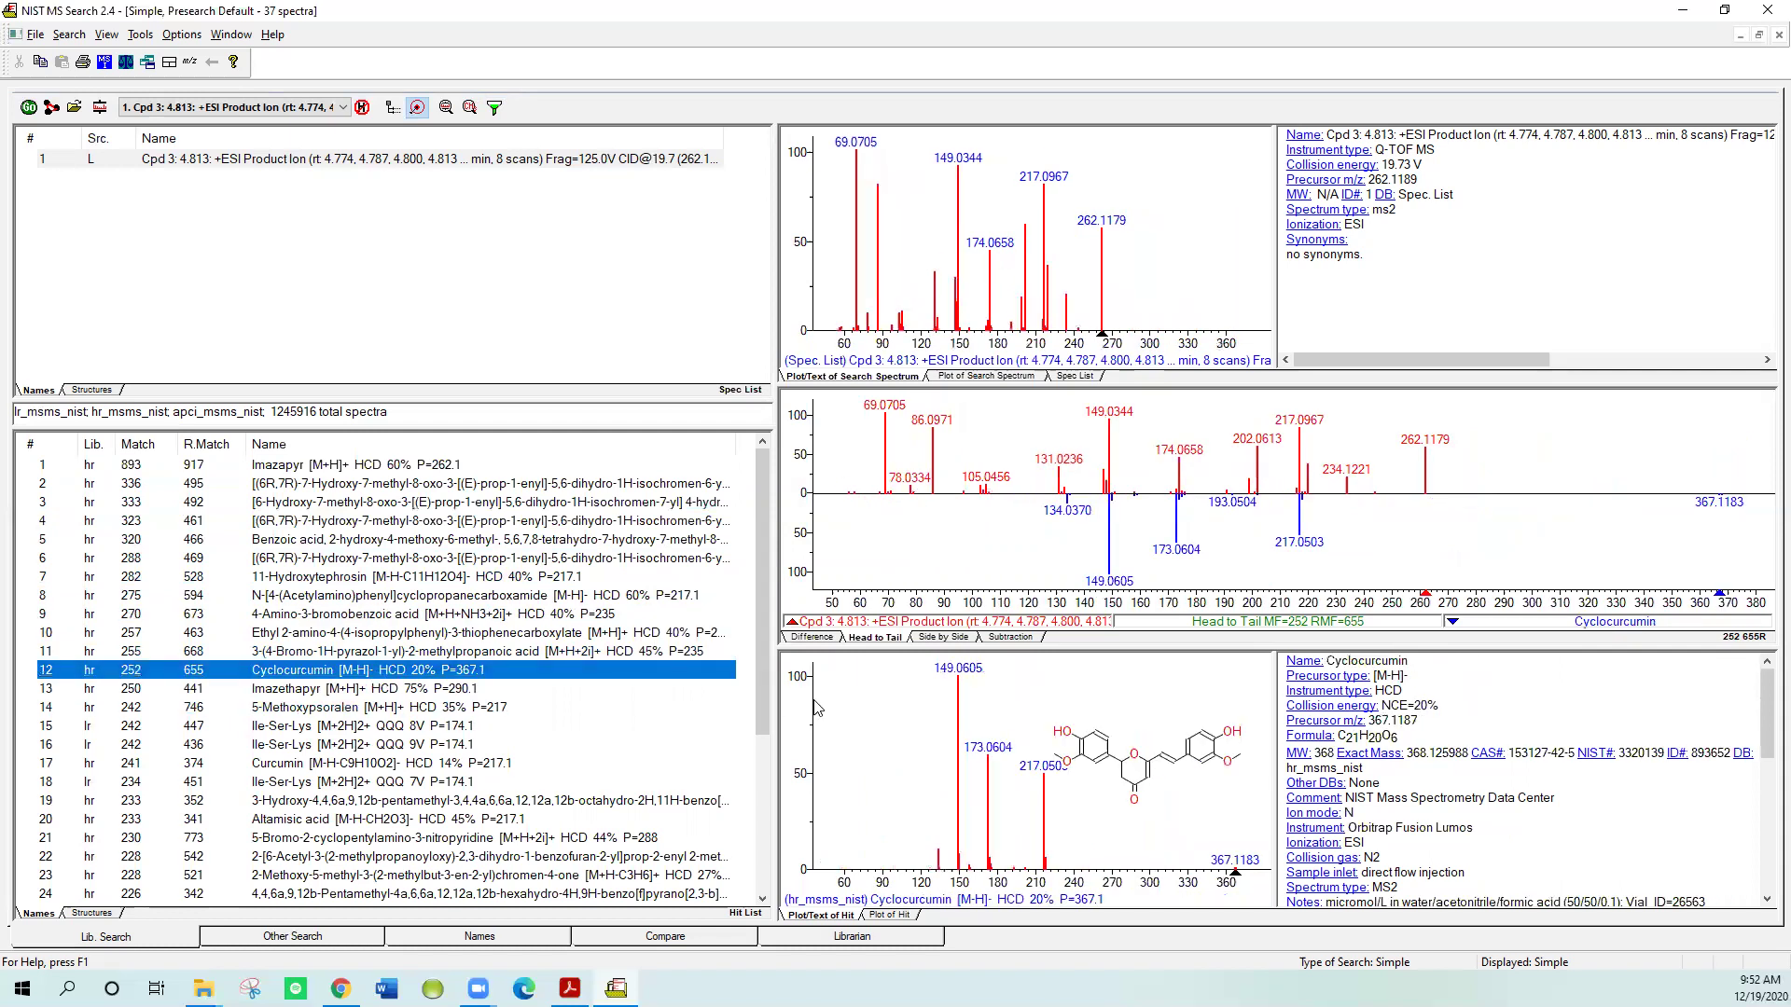
Step: Load the Identity MSMS configuration without saving the current one, and search the query spectrum
left_click(354, 464)
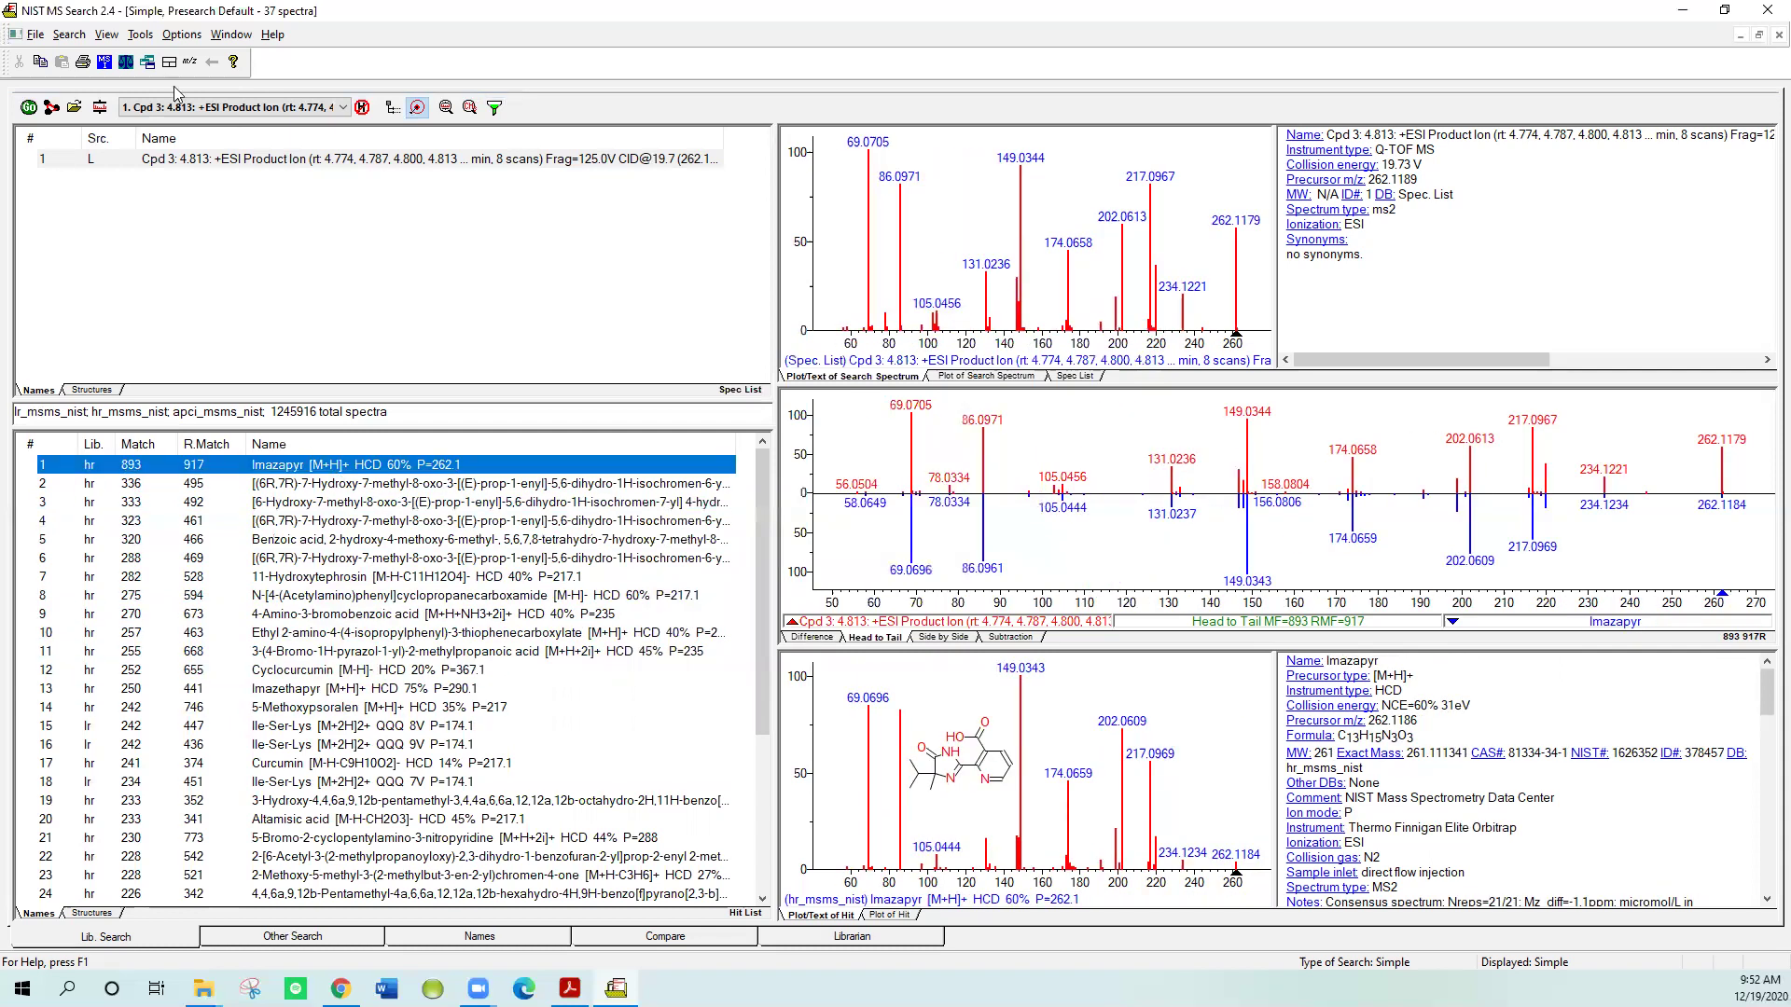
left_click(36, 35)
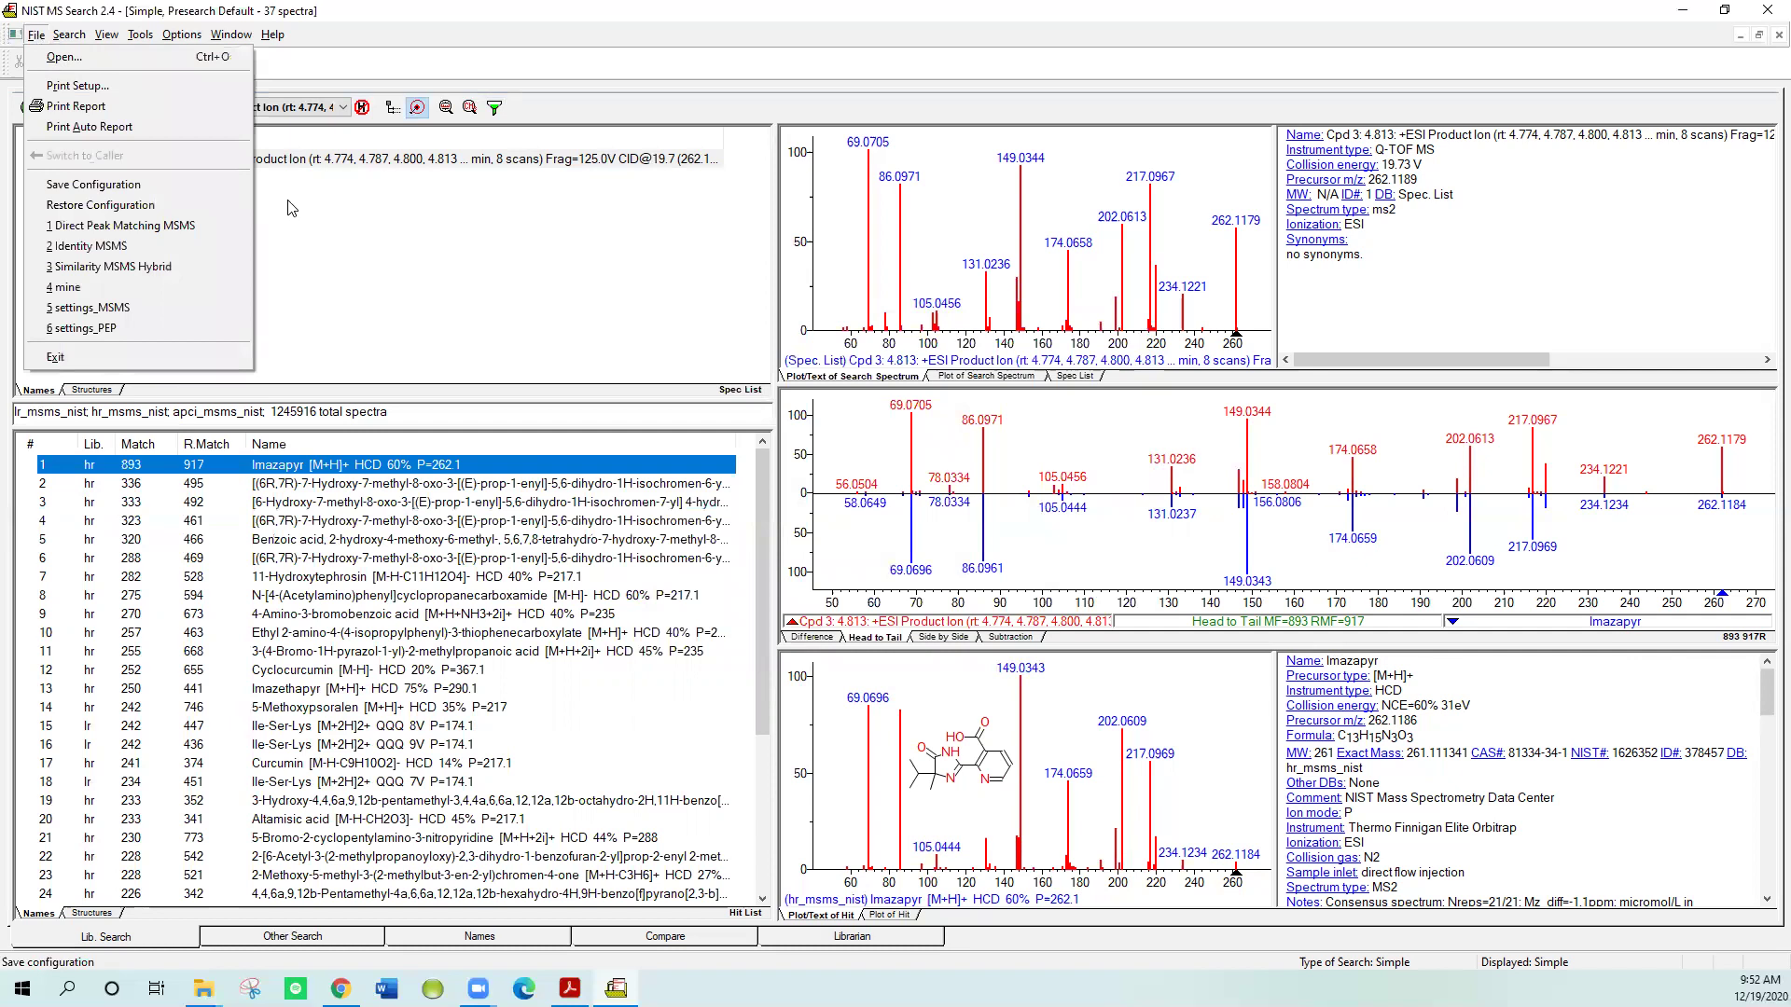
left_click(471, 229)
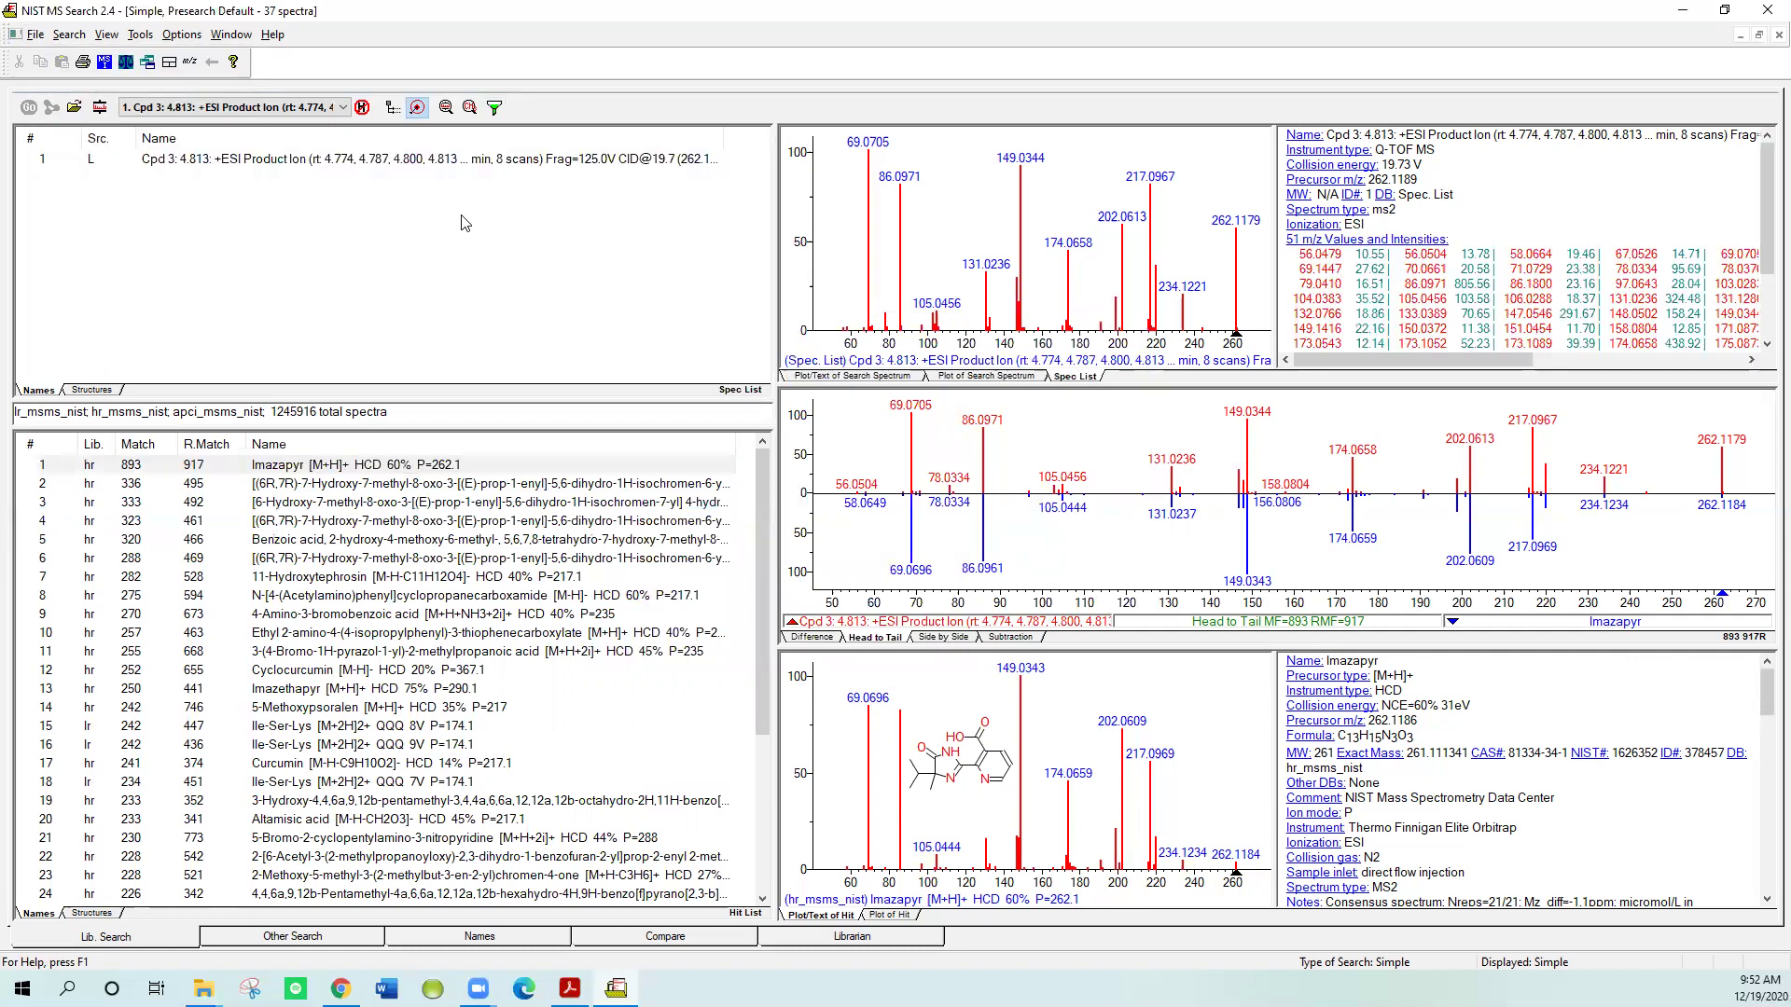
left_click(36, 36)
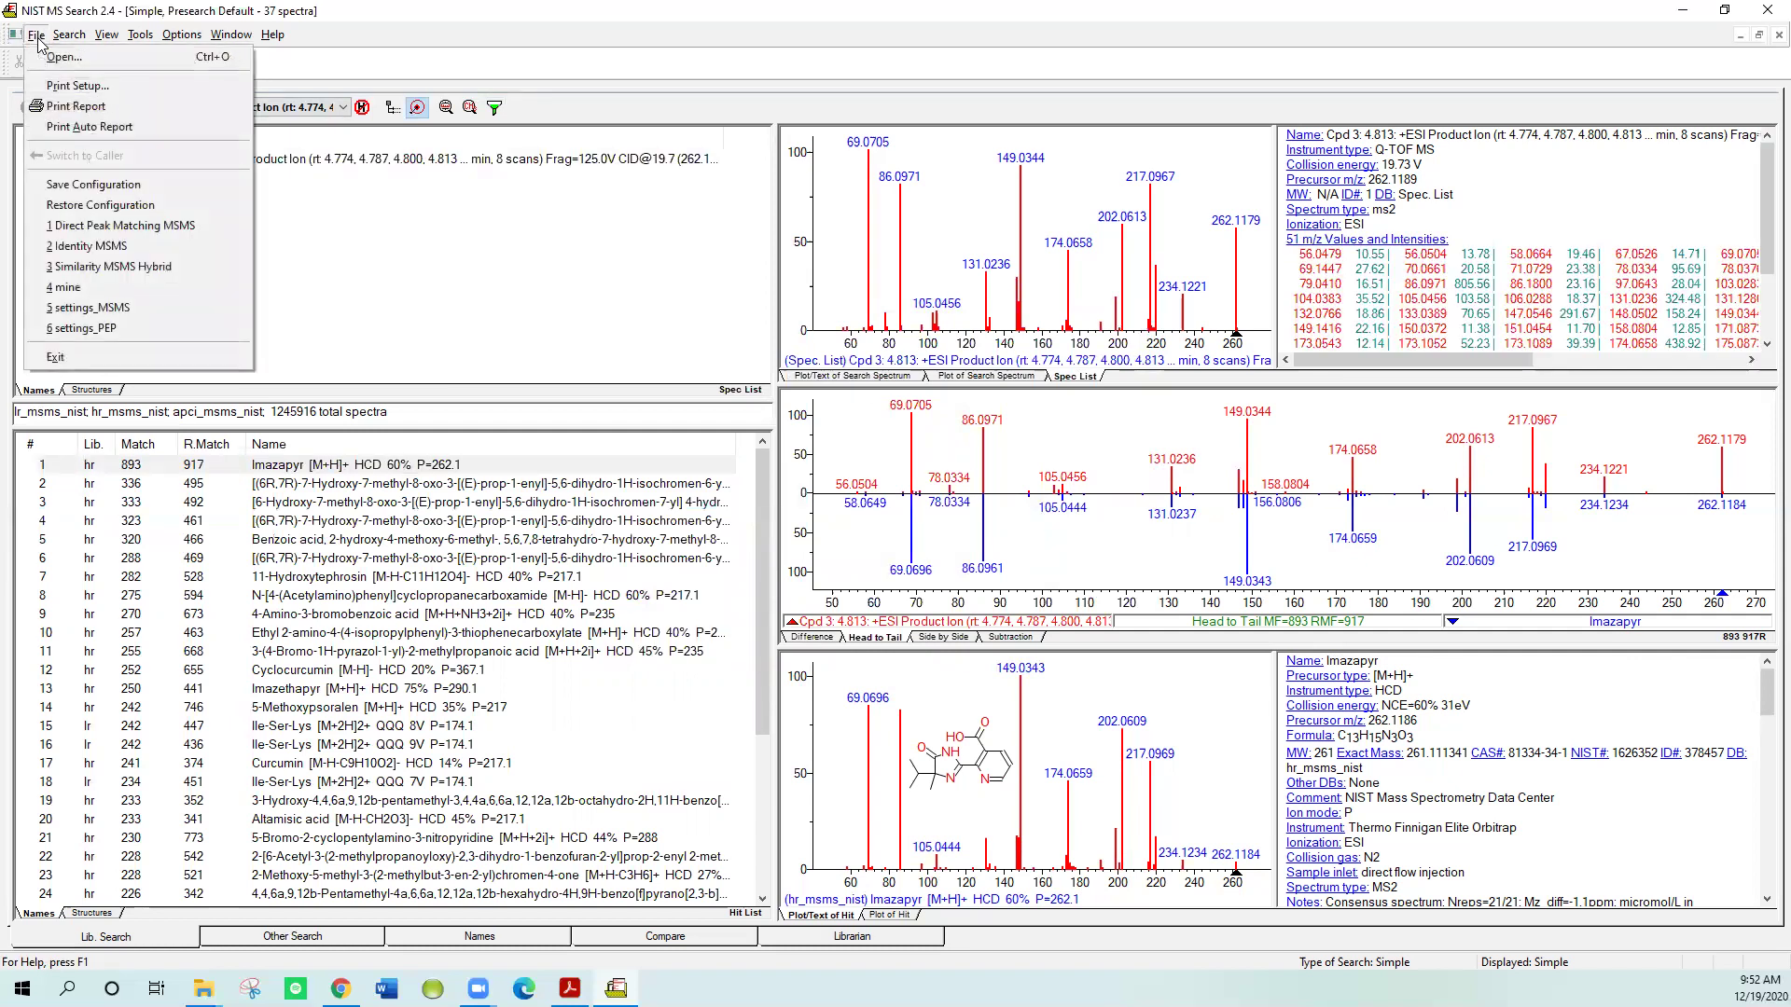
left_click(67, 245)
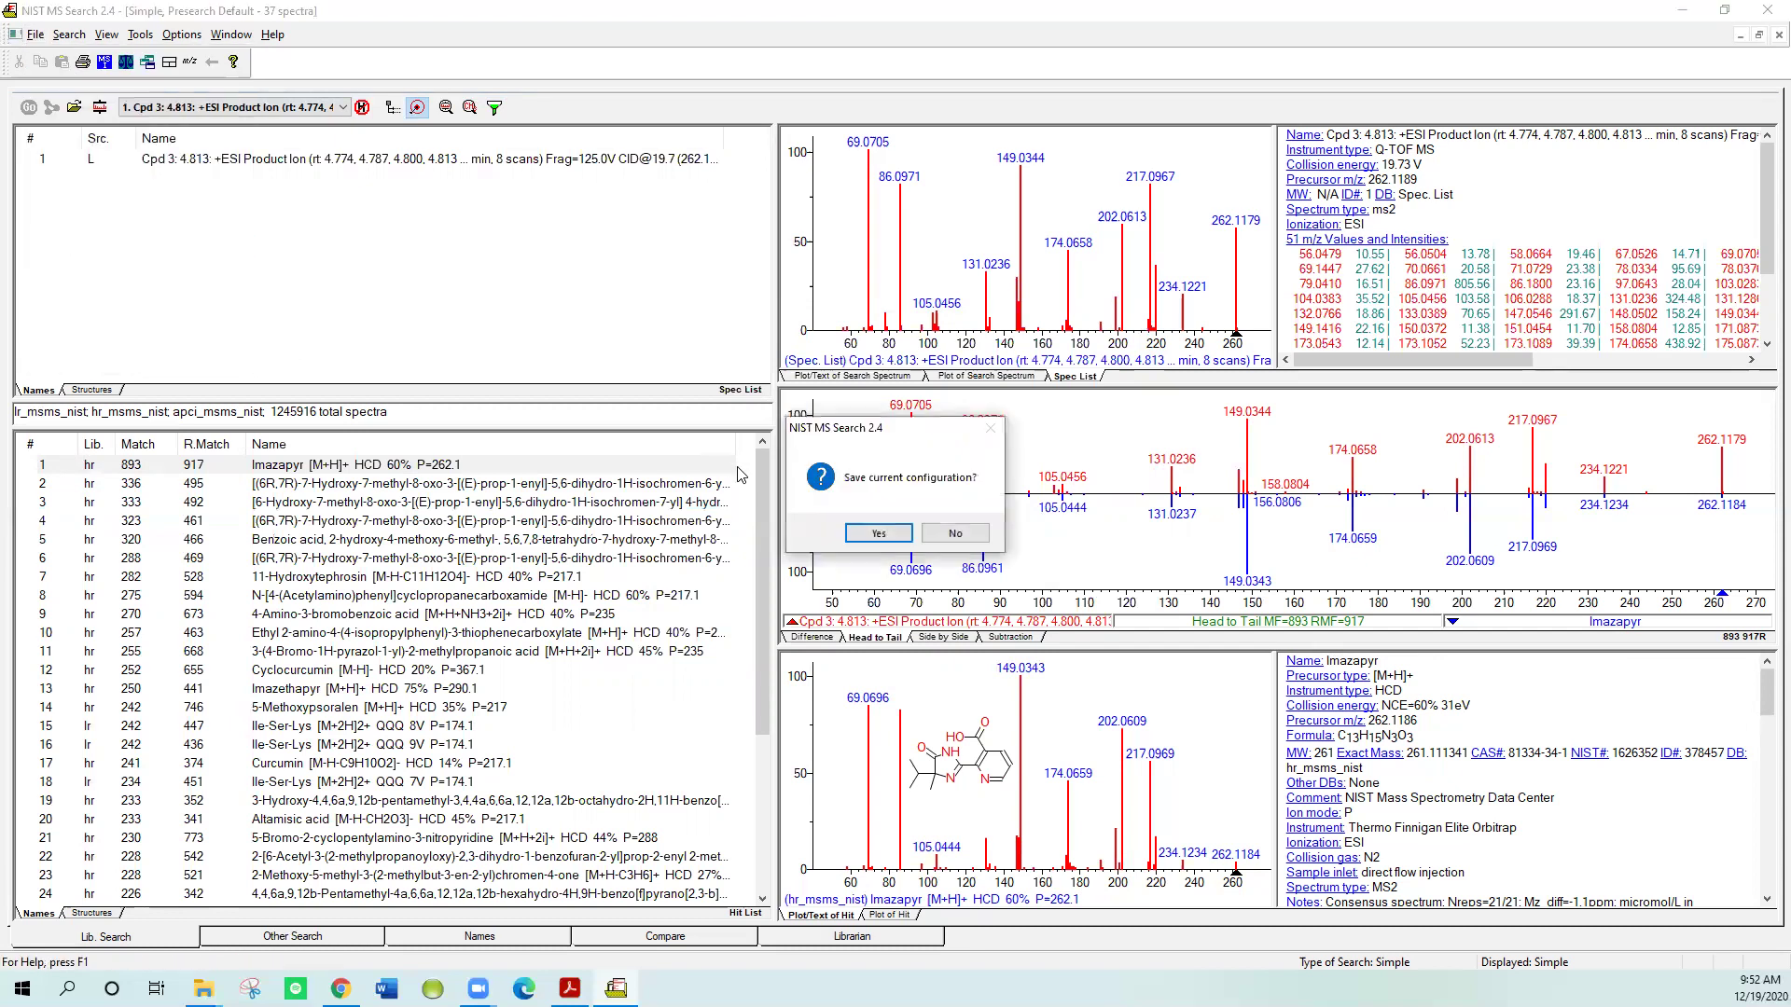
left_click(955, 534)
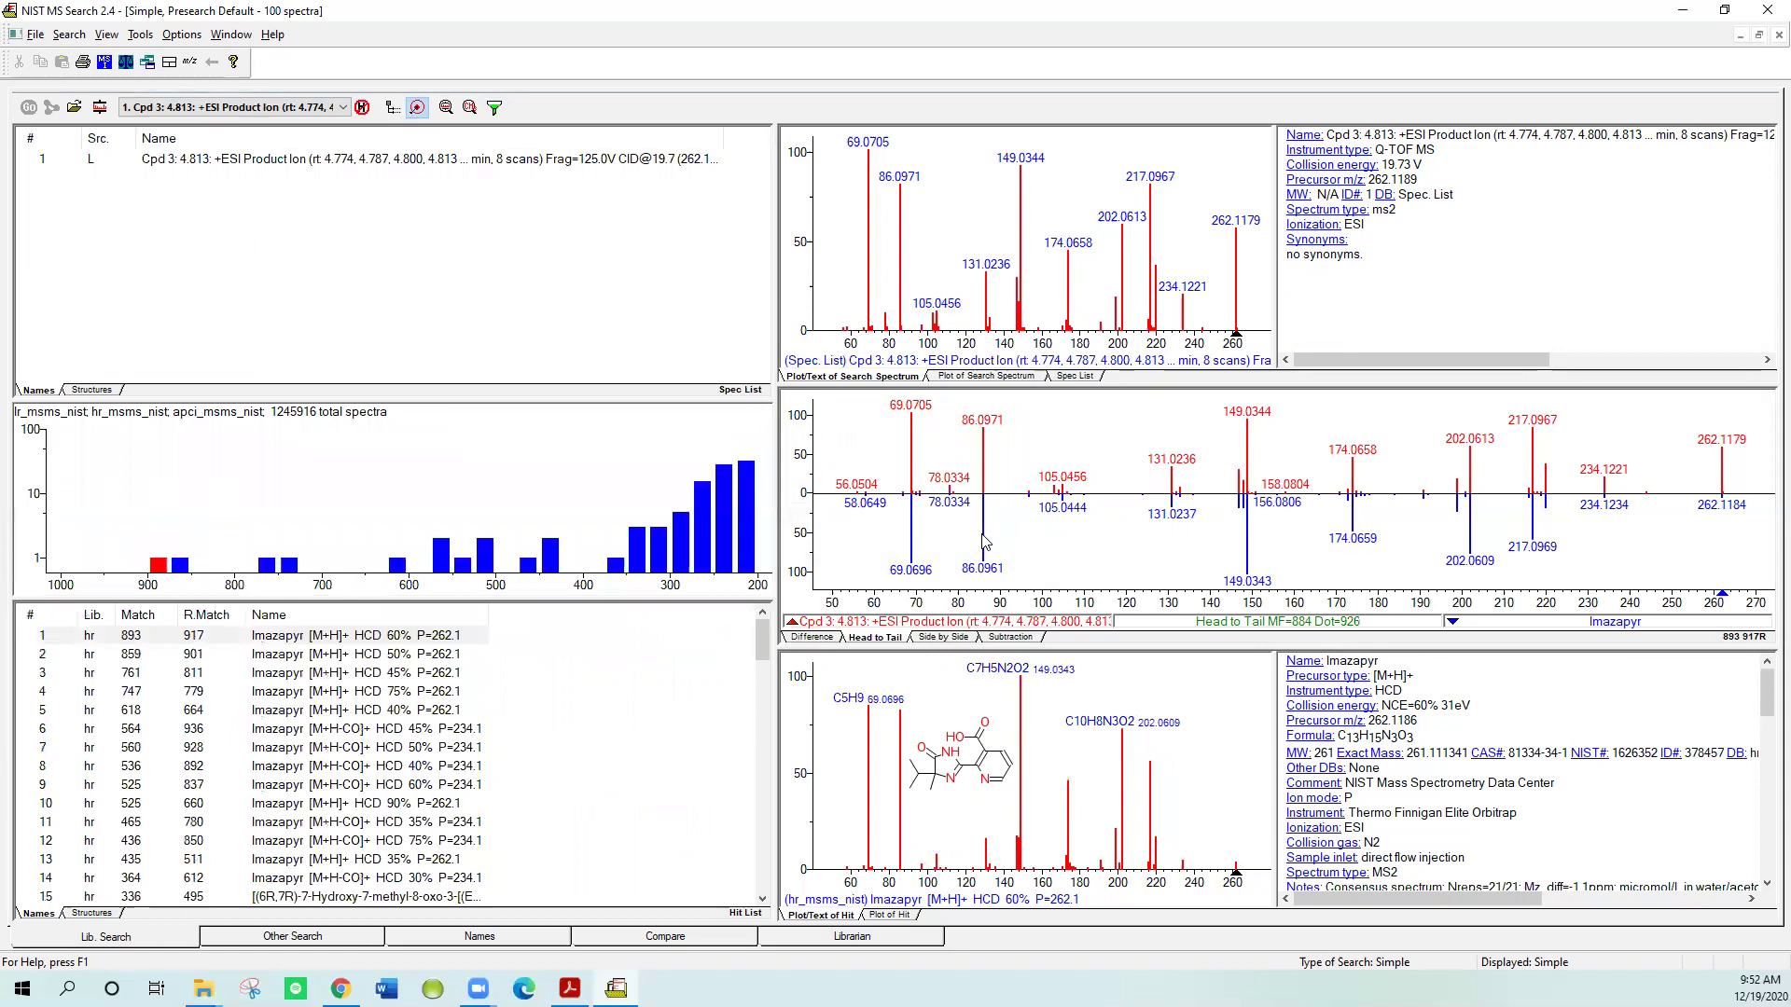
left_click(151, 177)
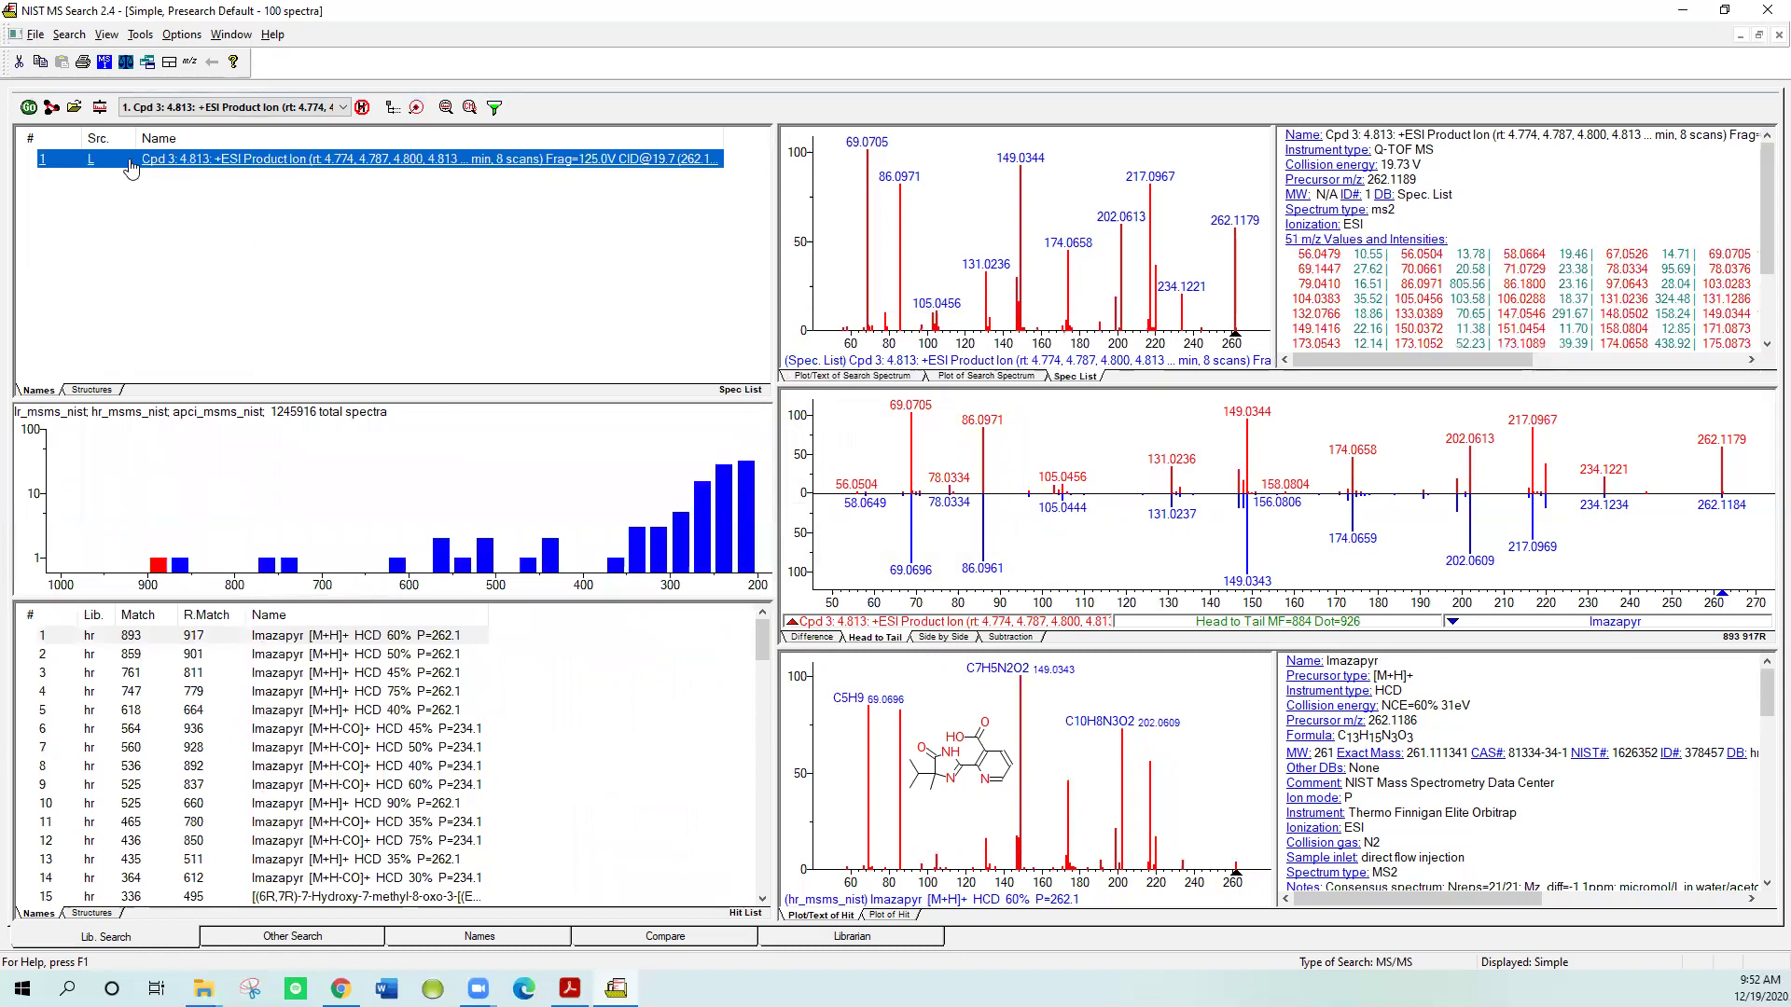
left_click(29, 107)
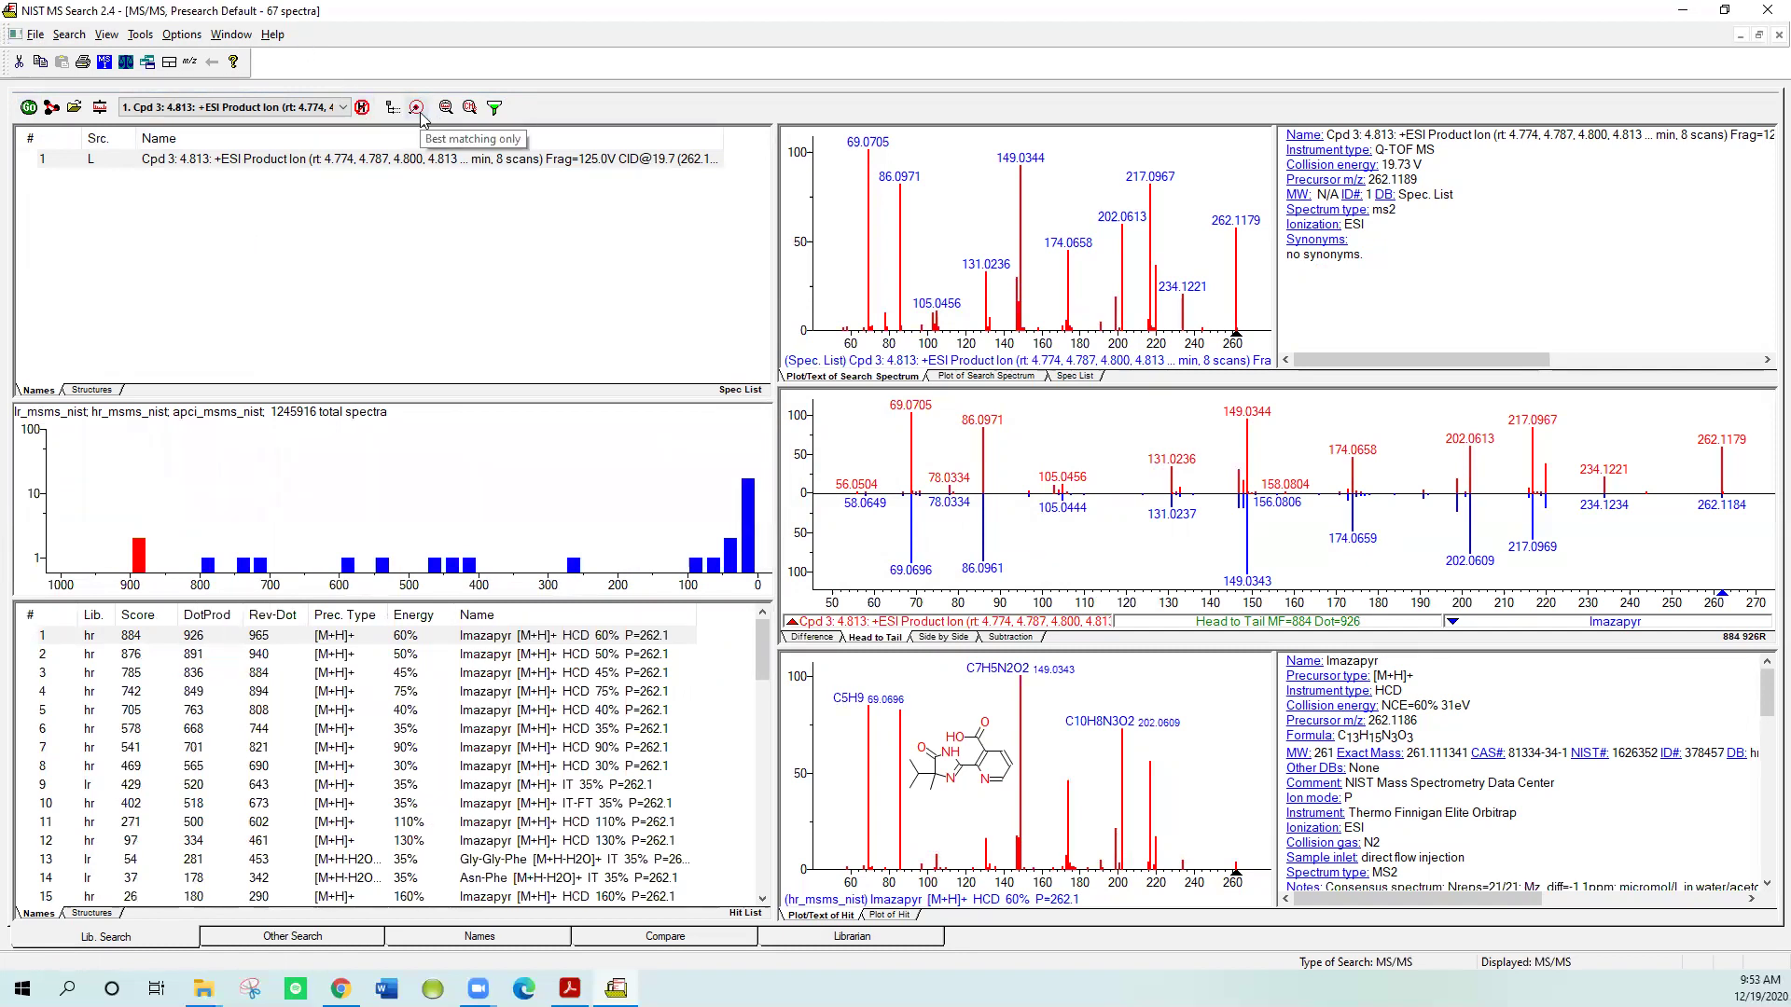
Step: Apply the hit list filter and keep one best match per compound, leaving 6 spectra
left_click(489, 115)
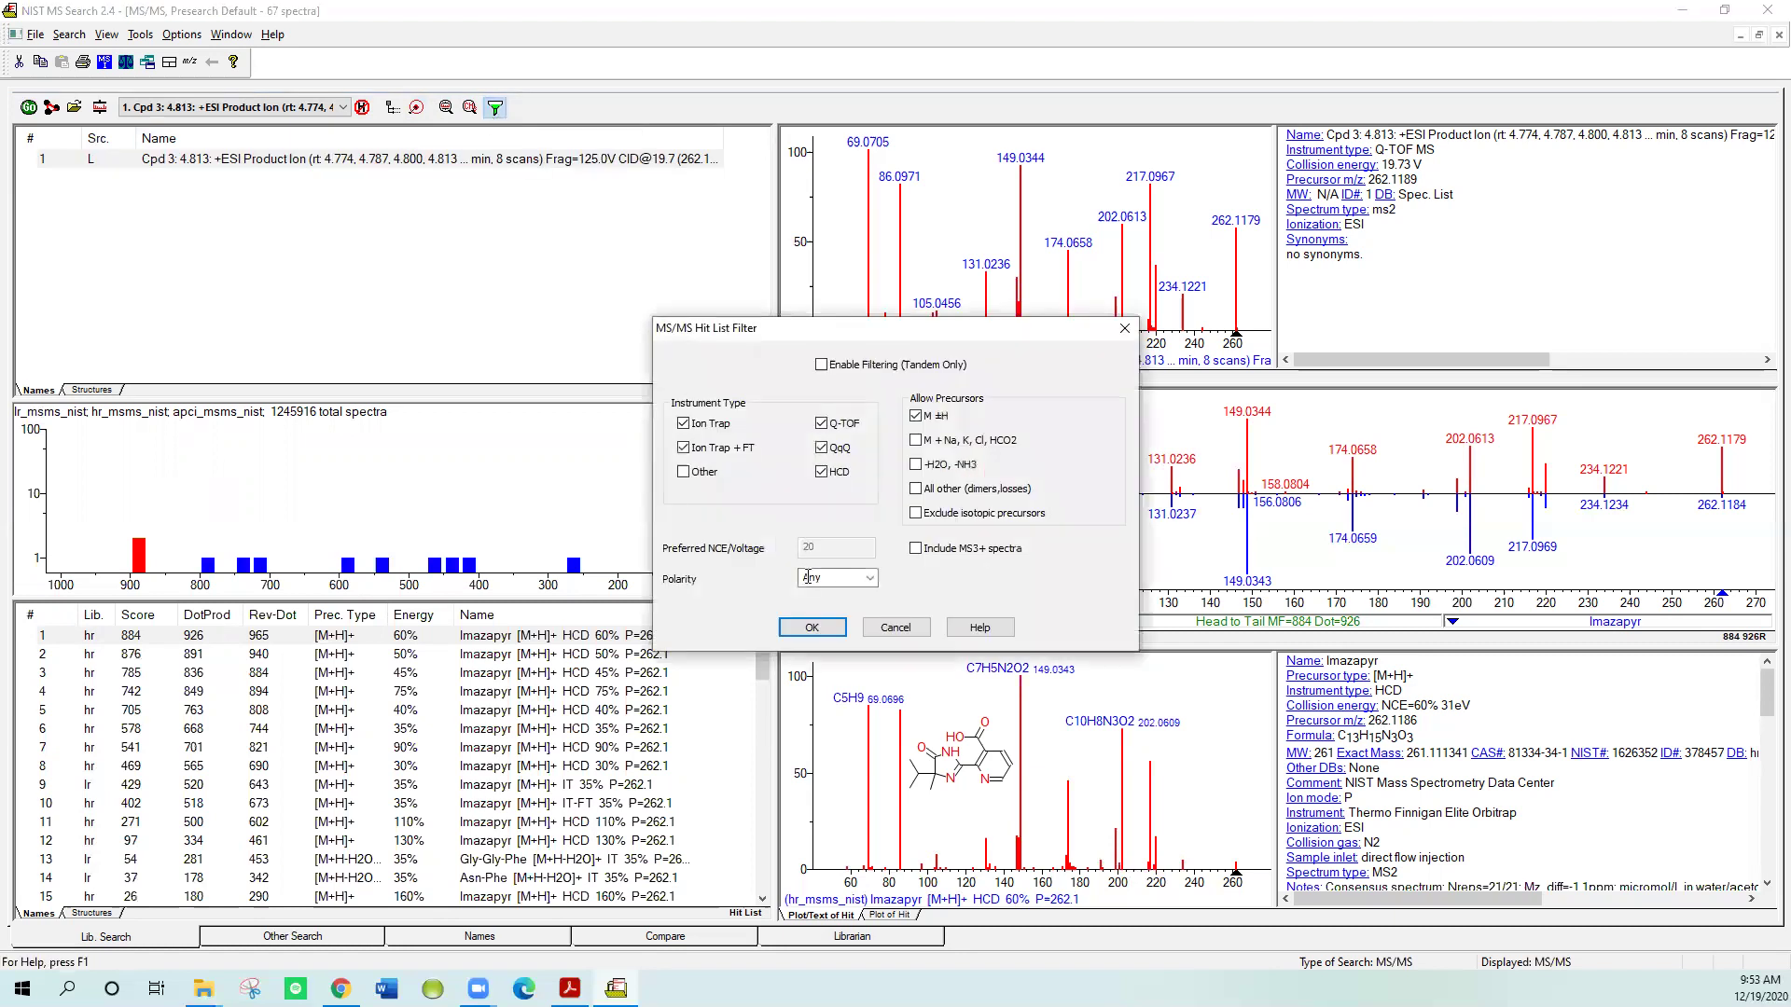
left_click(808, 629)
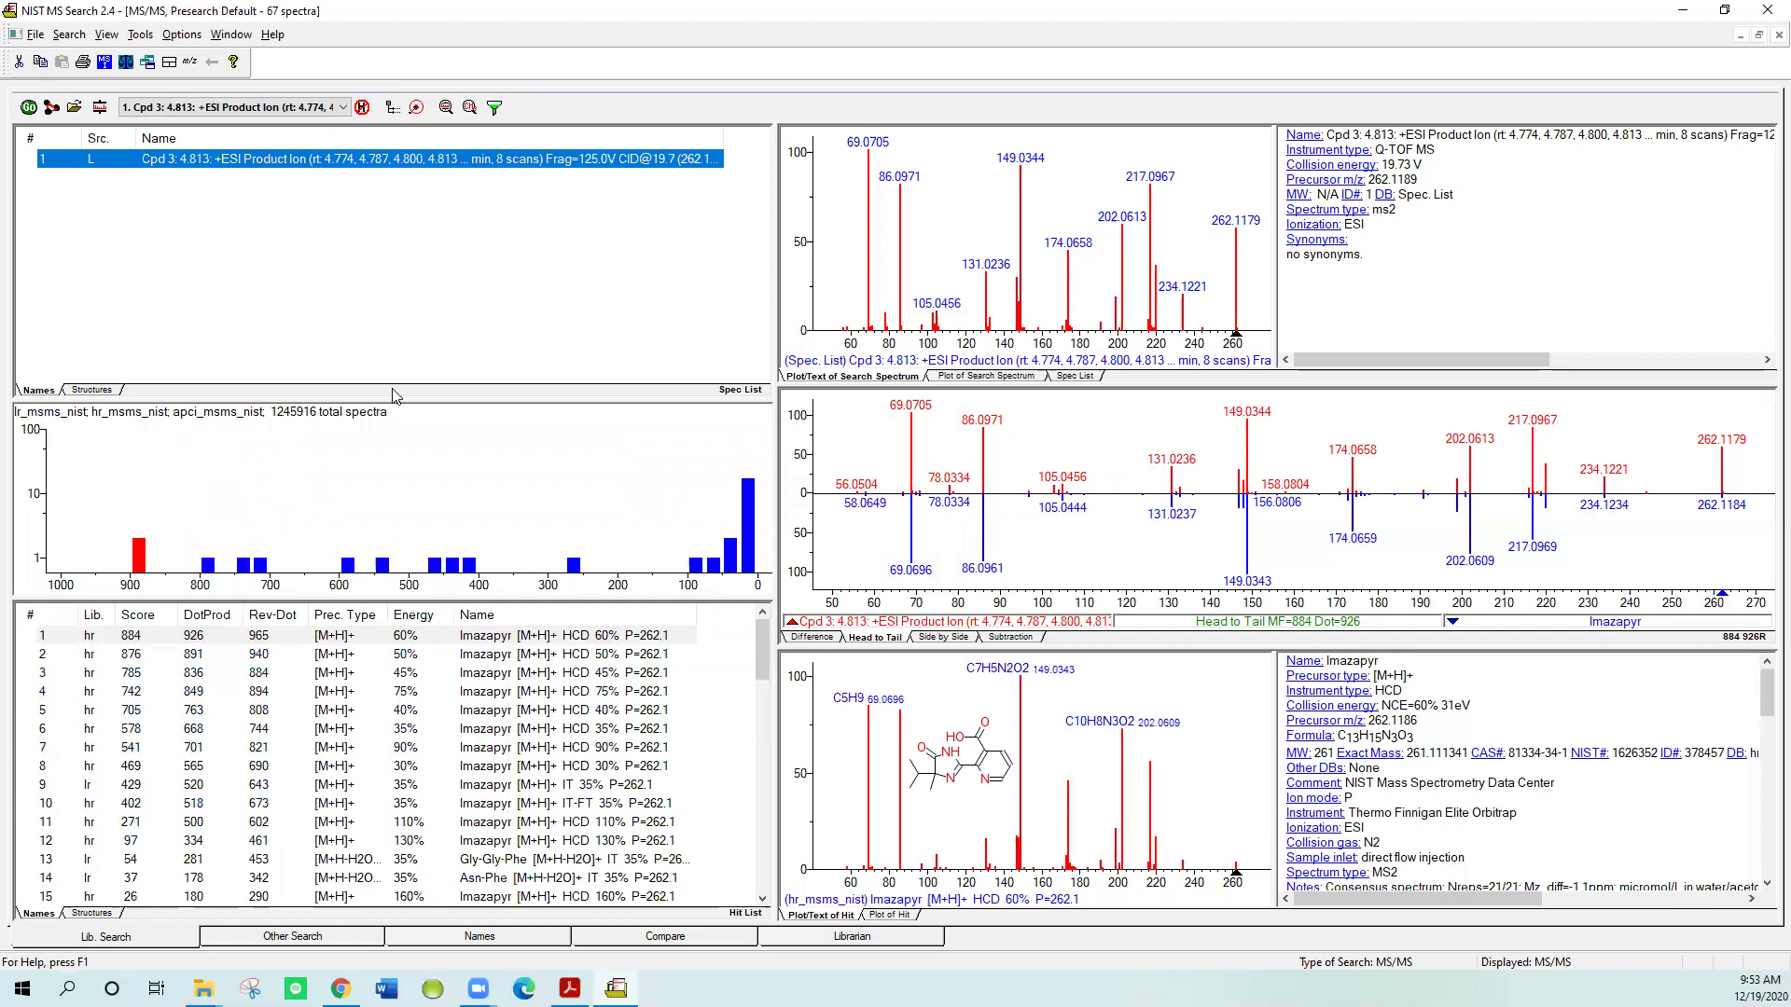
left_click(416, 107)
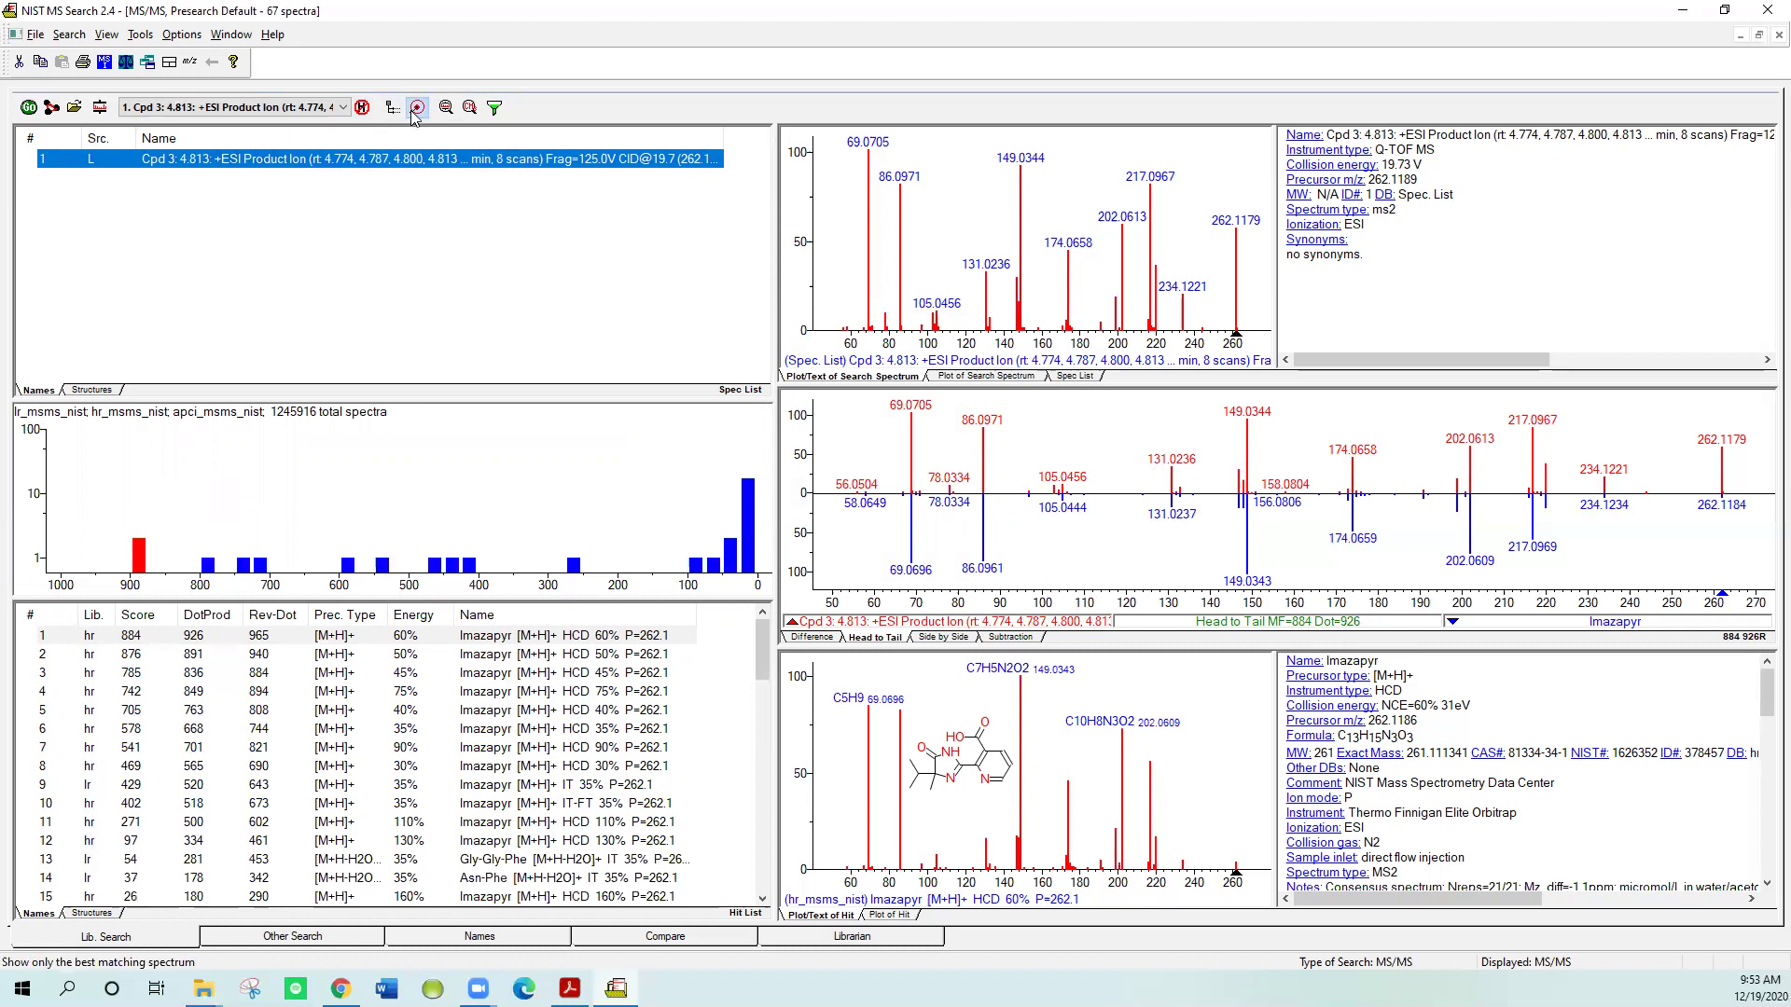
left_click(416, 107)
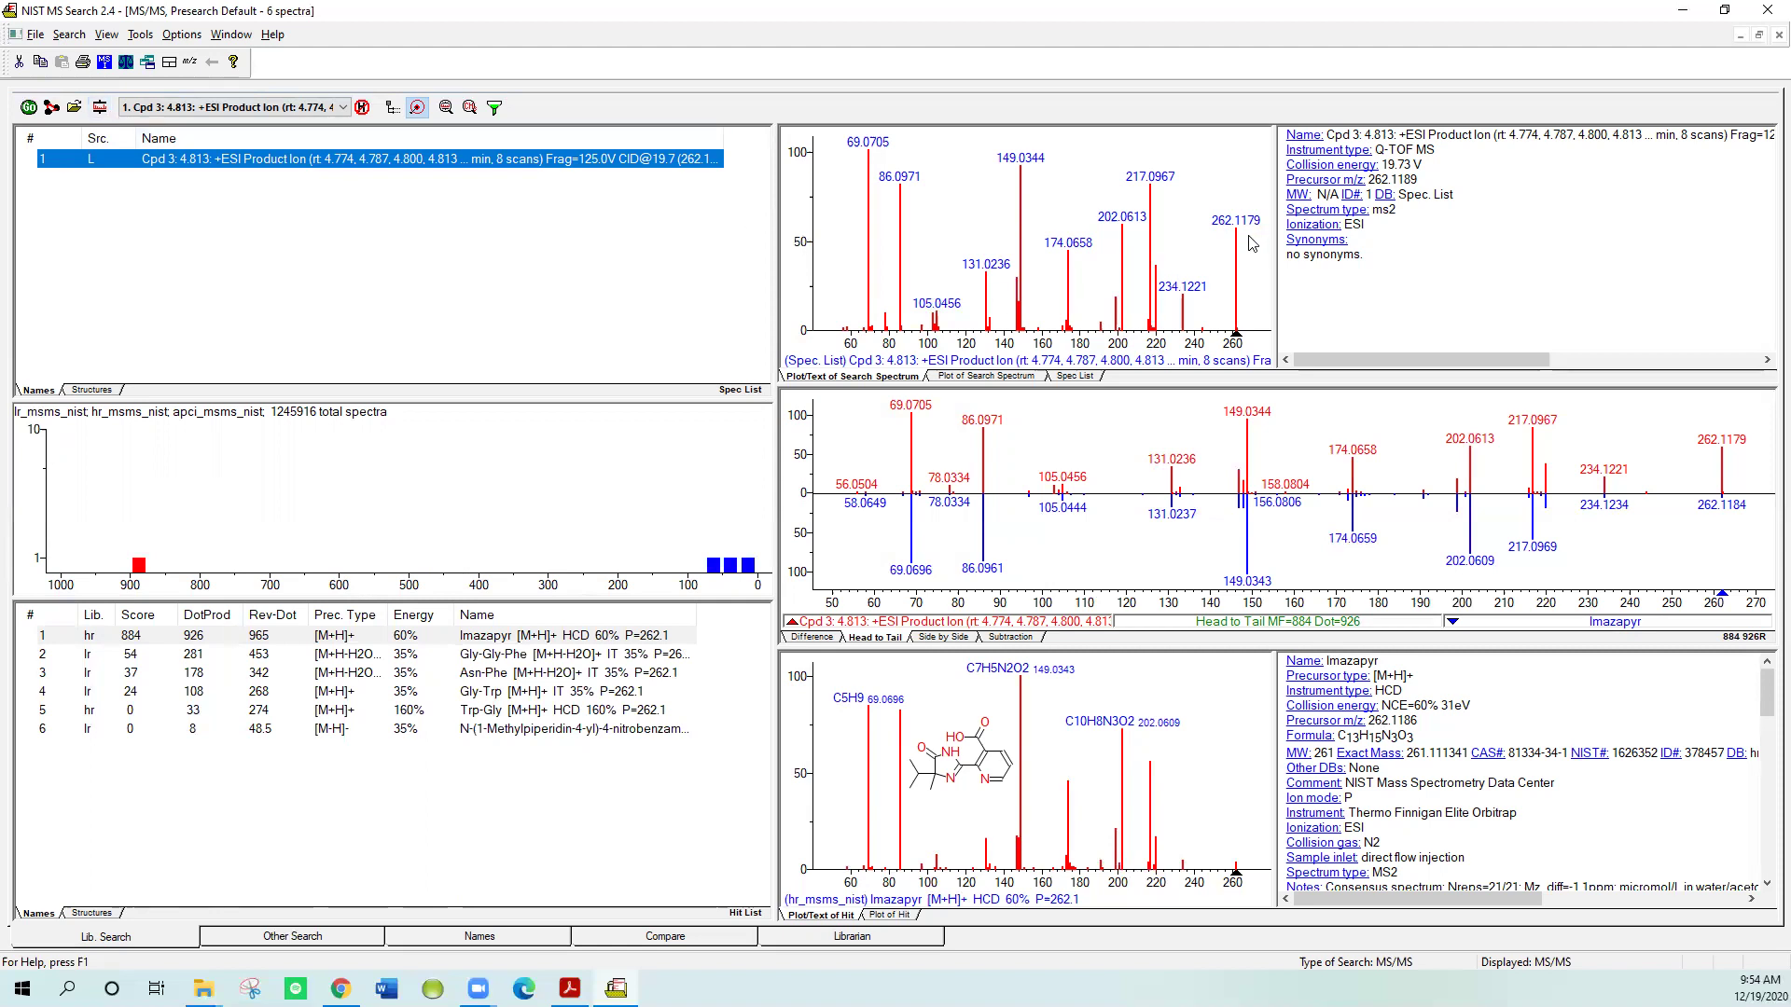
Step: Compare Imazapyr and Gly-Gly-Phe with the query, then sort hits by DotProd descending
left_click(534, 638)
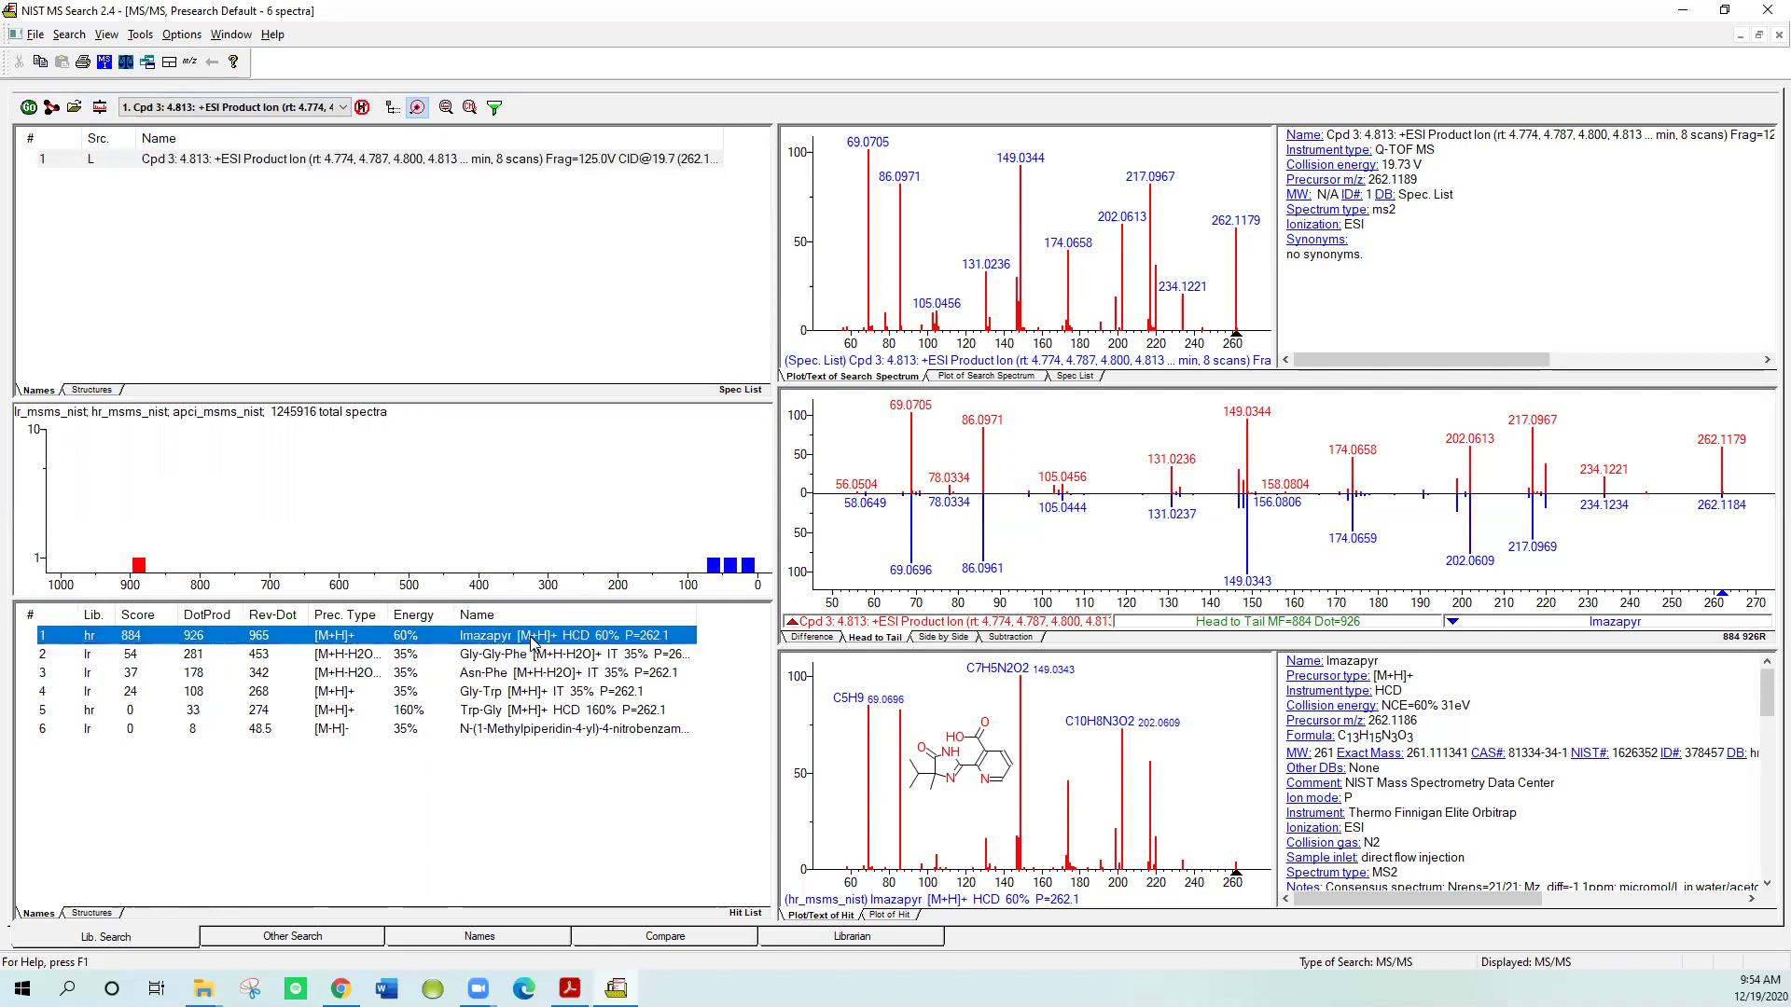
key("Down")
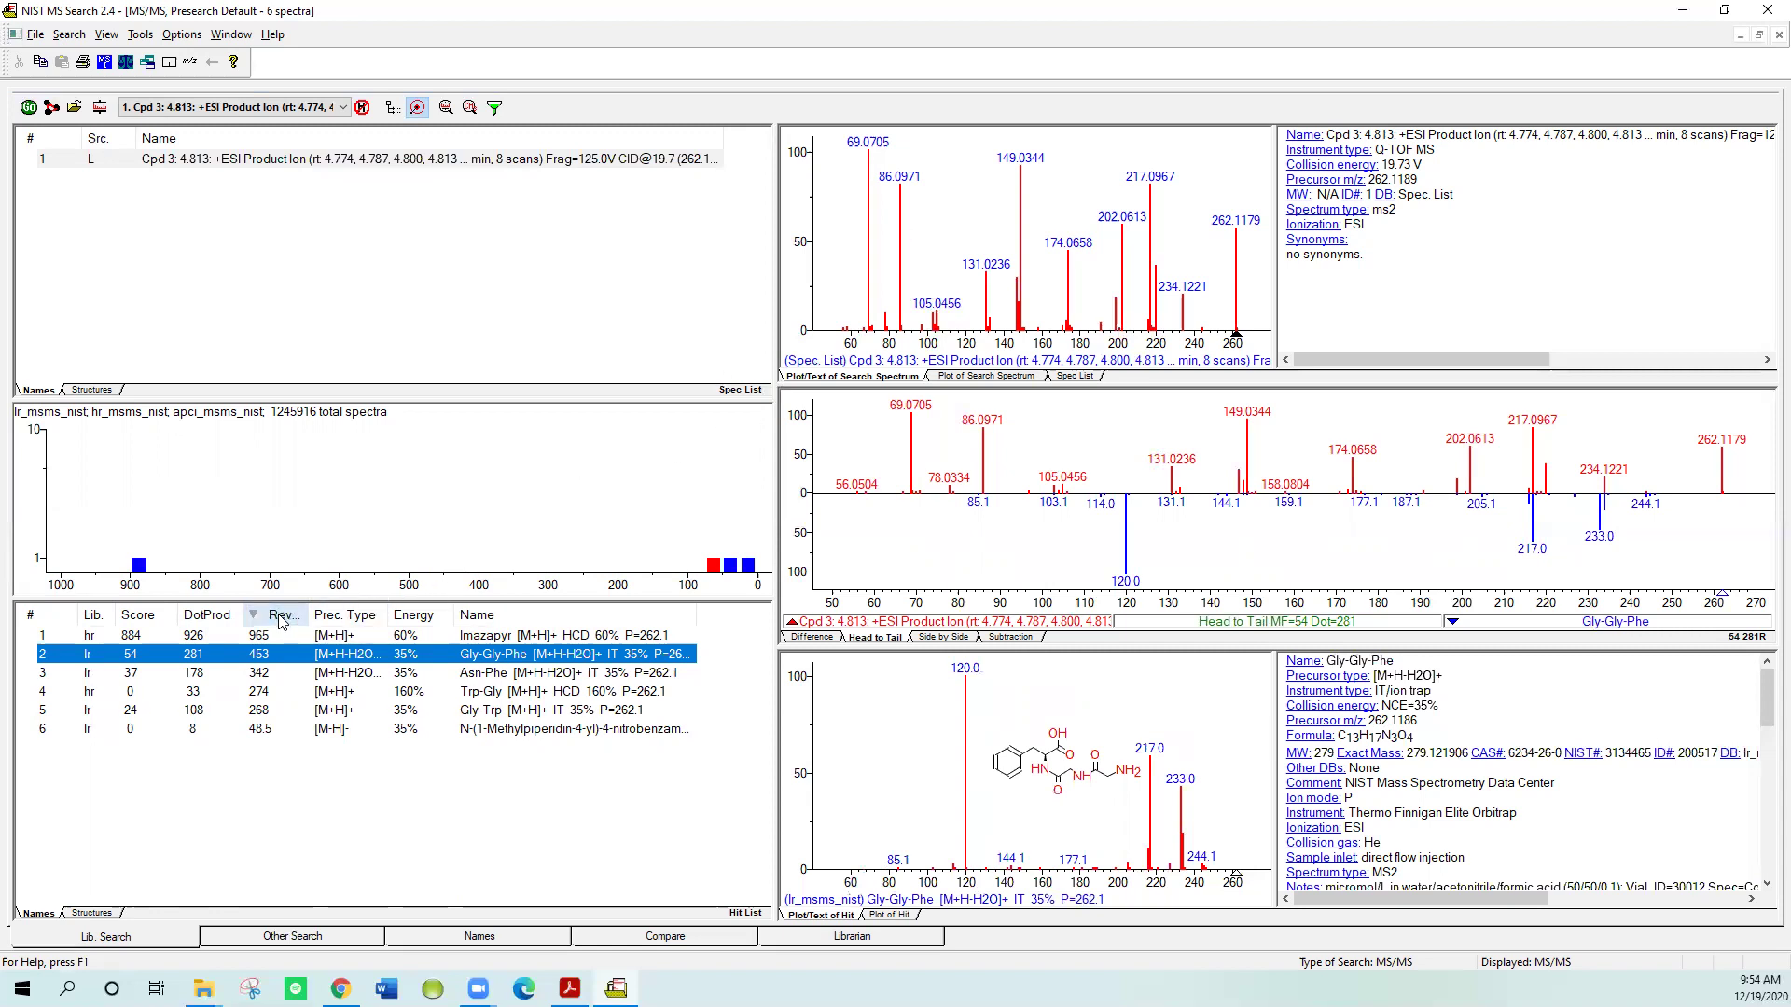
left_click(220, 618)
left_click(222, 618)
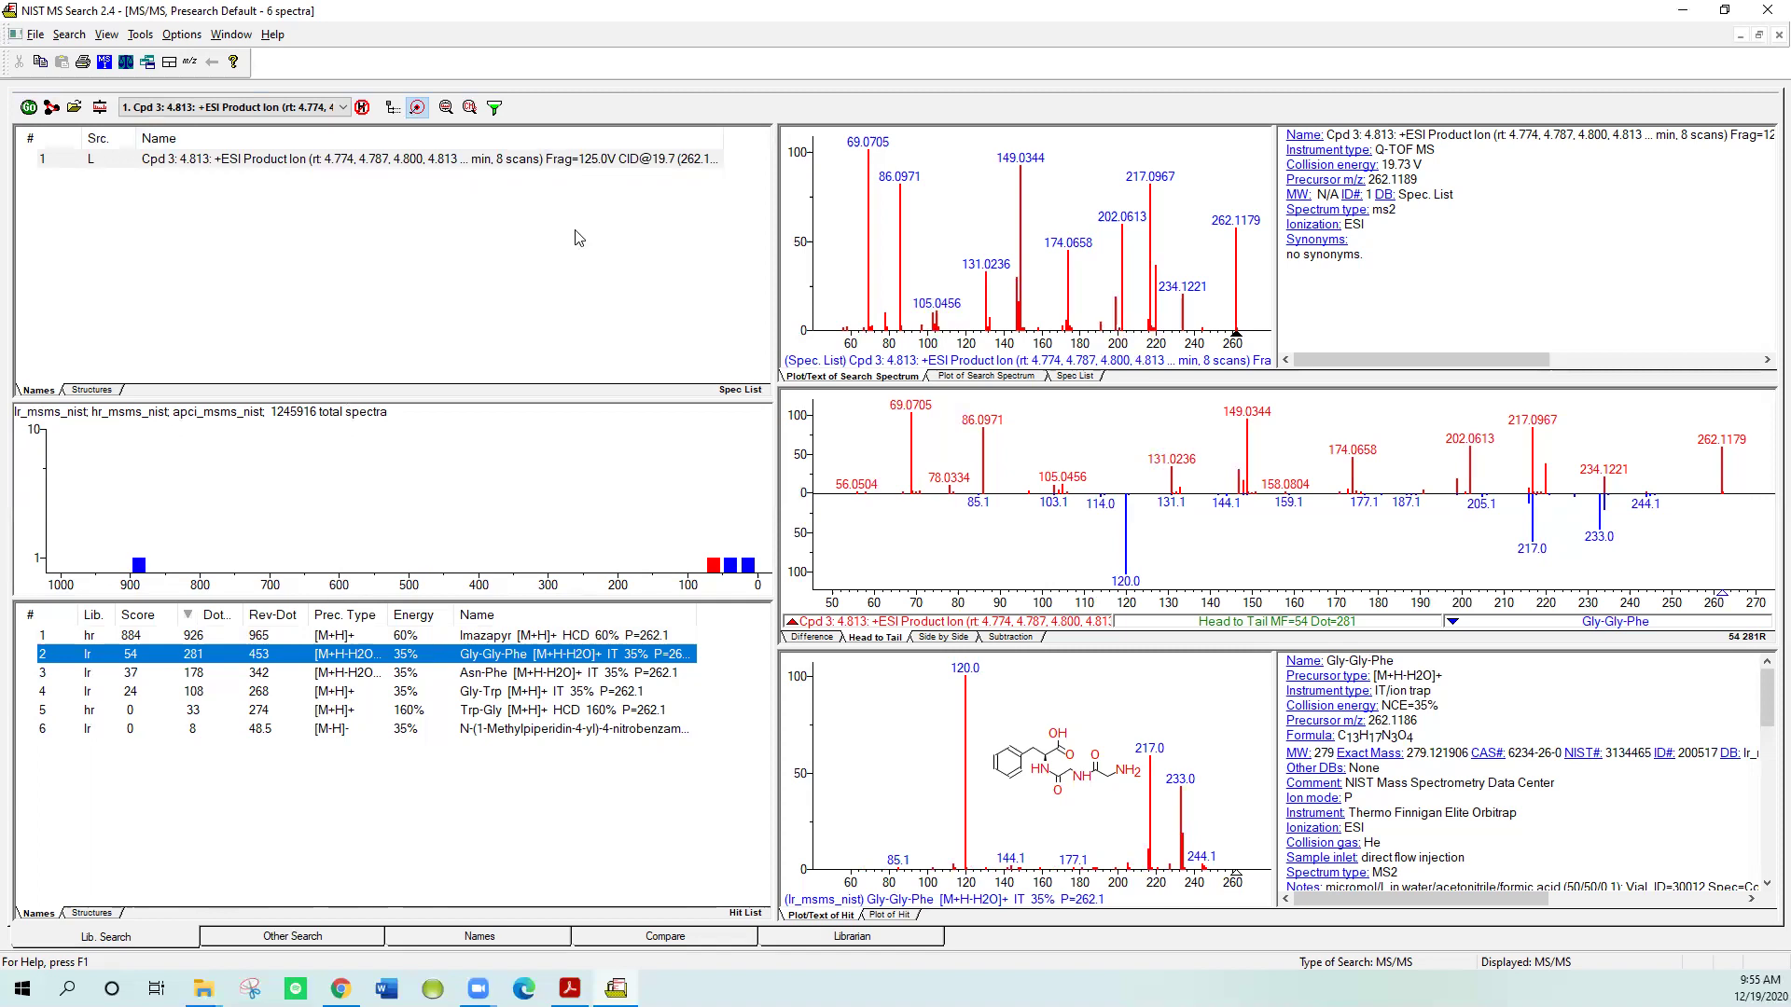
Step: Load the Similarity MSMS Hybrid configuration without saving the current one, and search the query spectrum
left_click(40, 36)
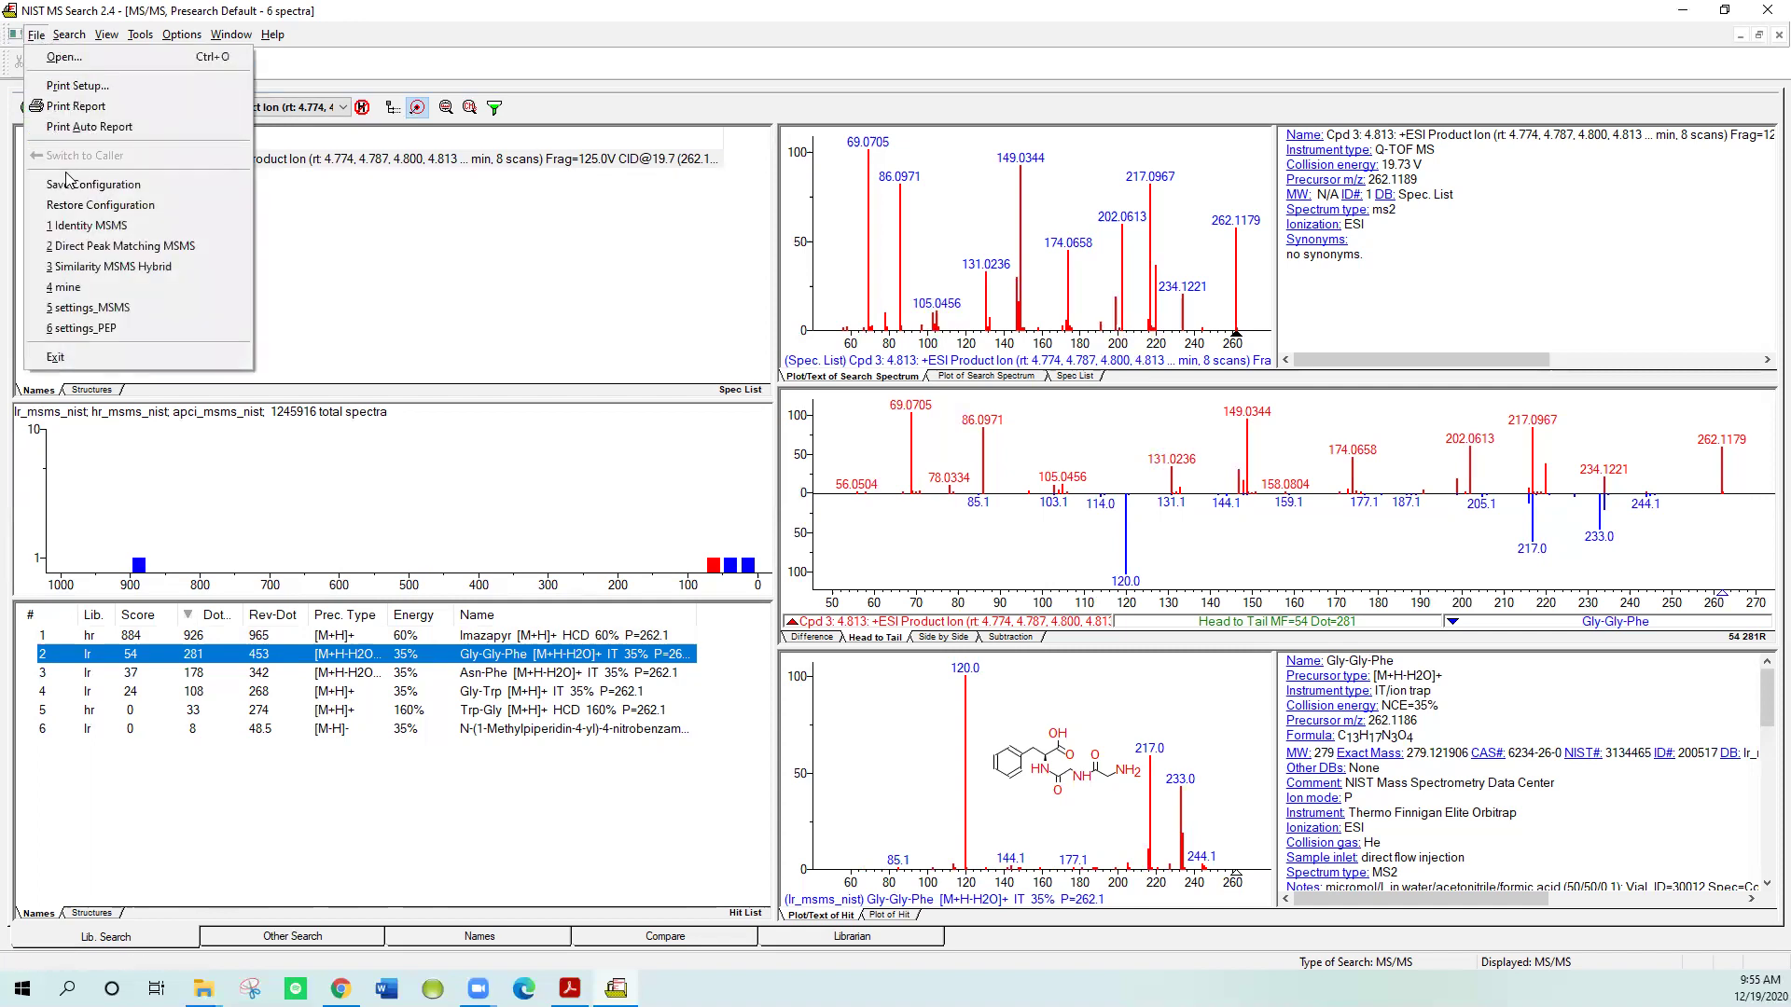
left_click(77, 271)
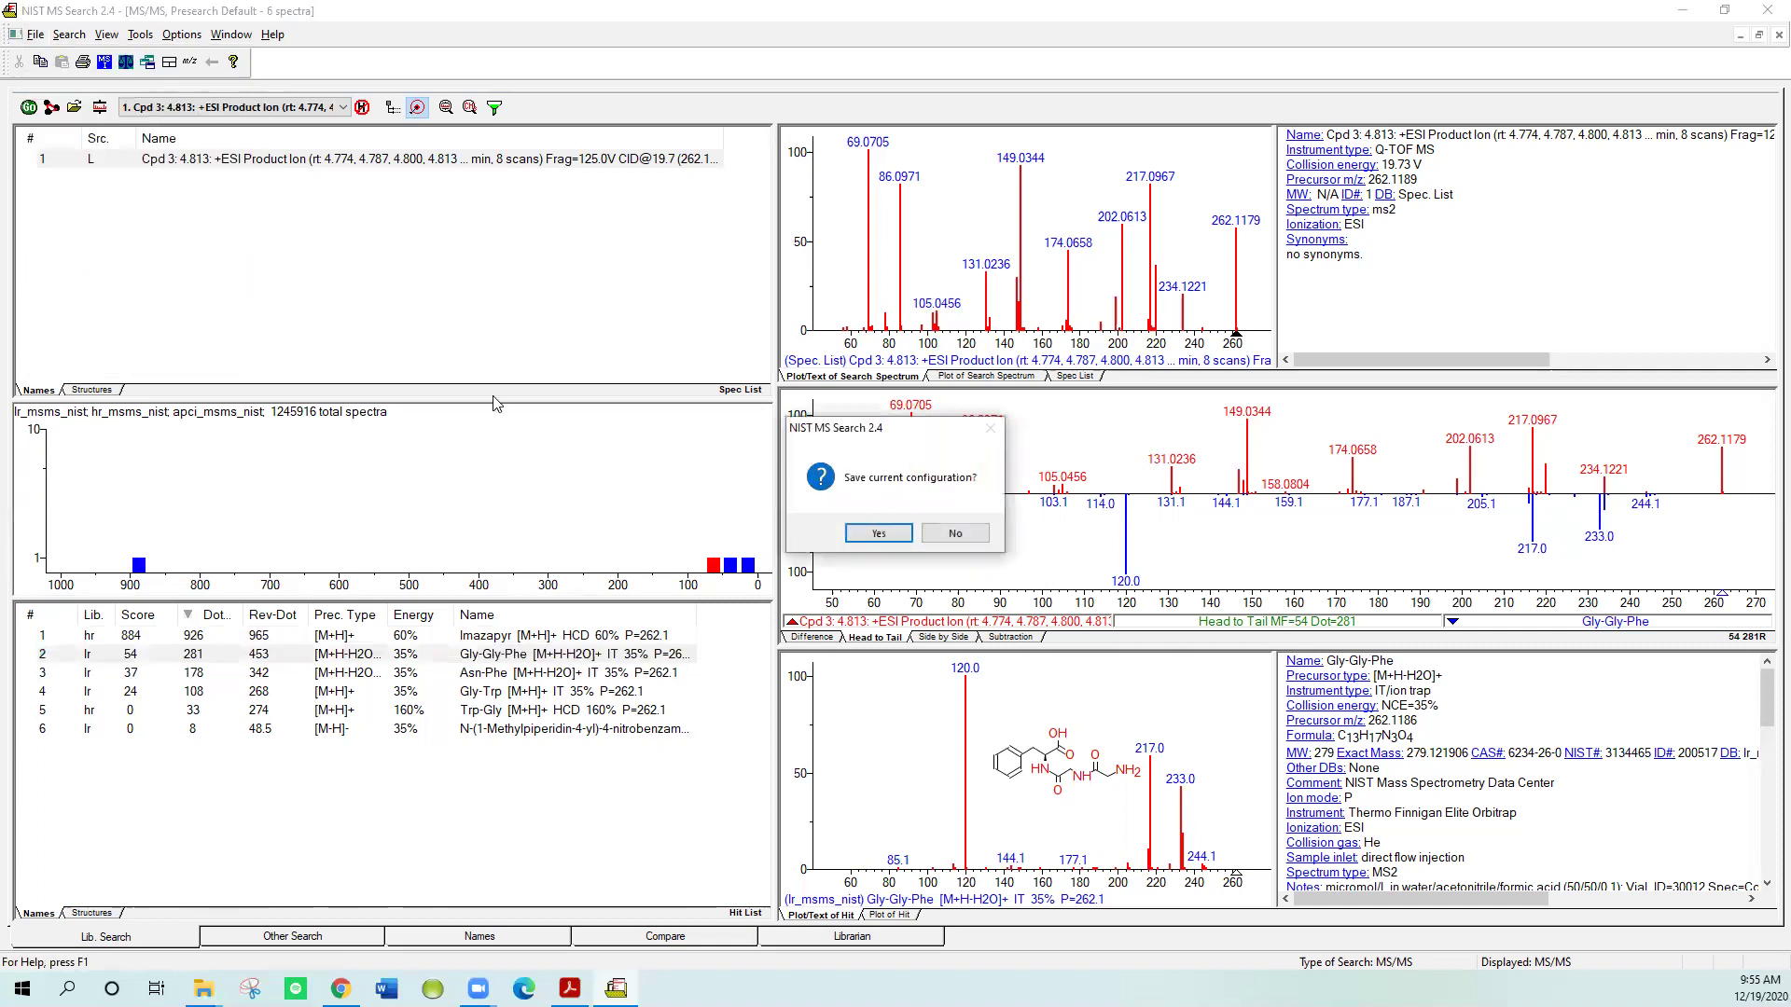
left_click(955, 533)
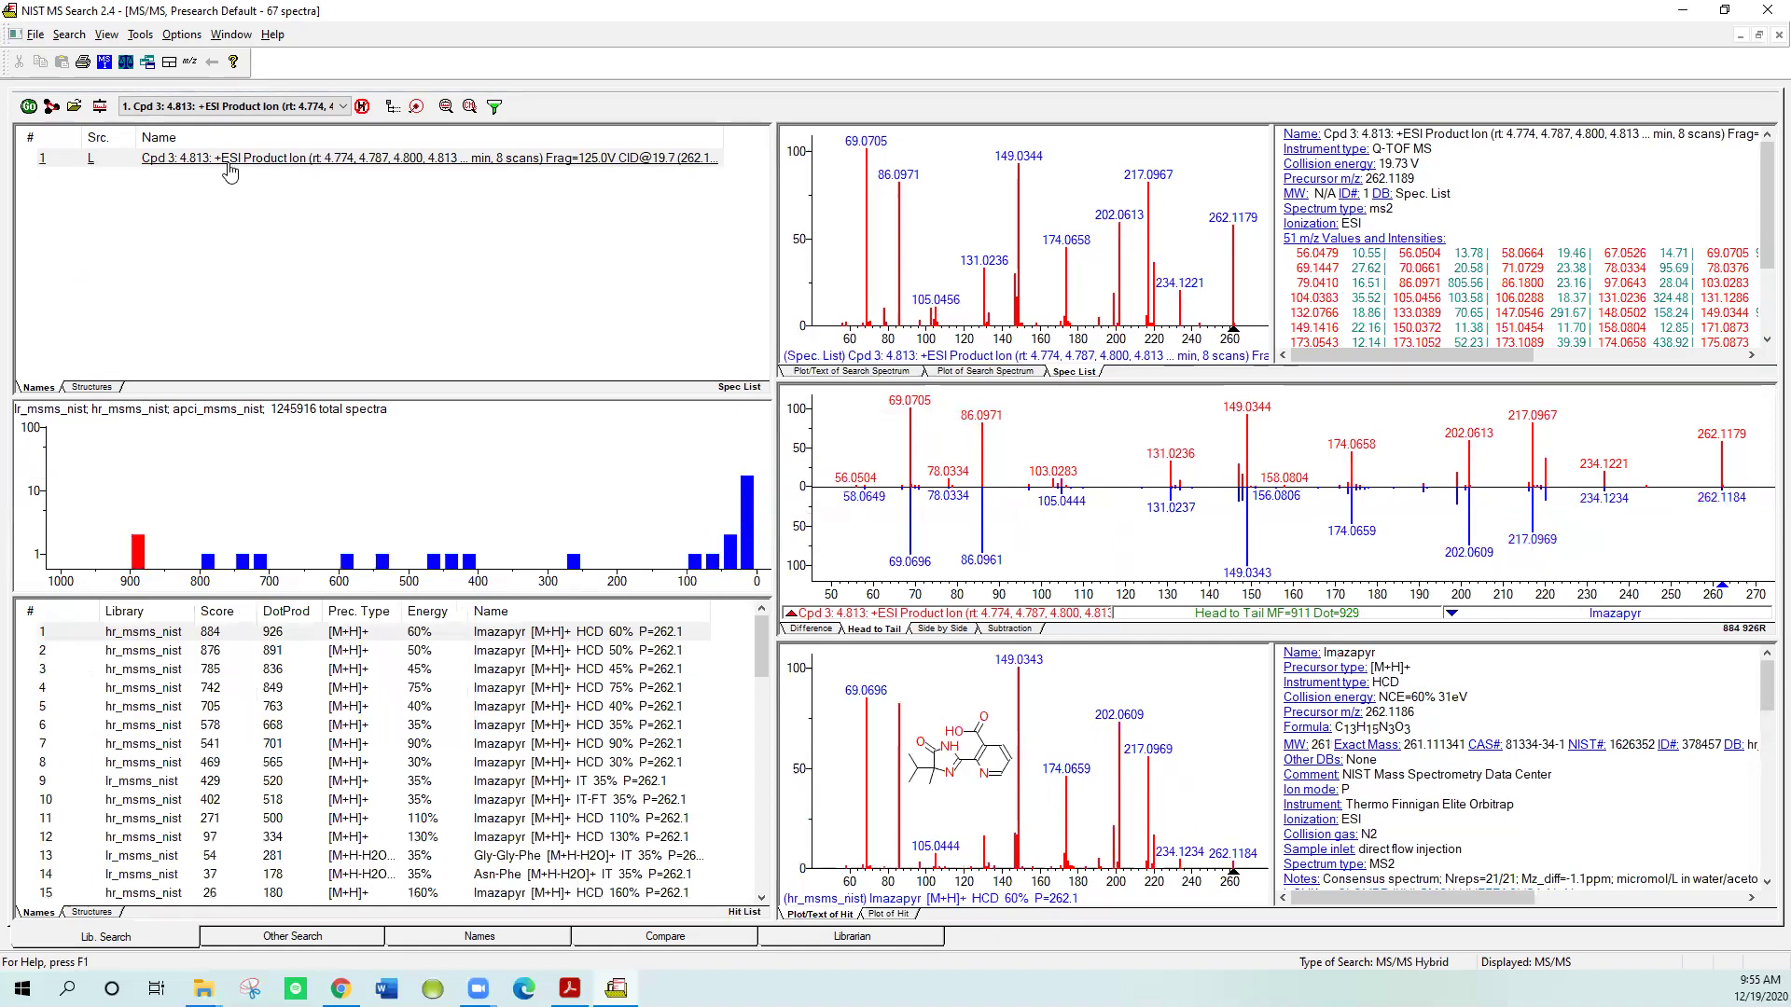
left_click(227, 163)
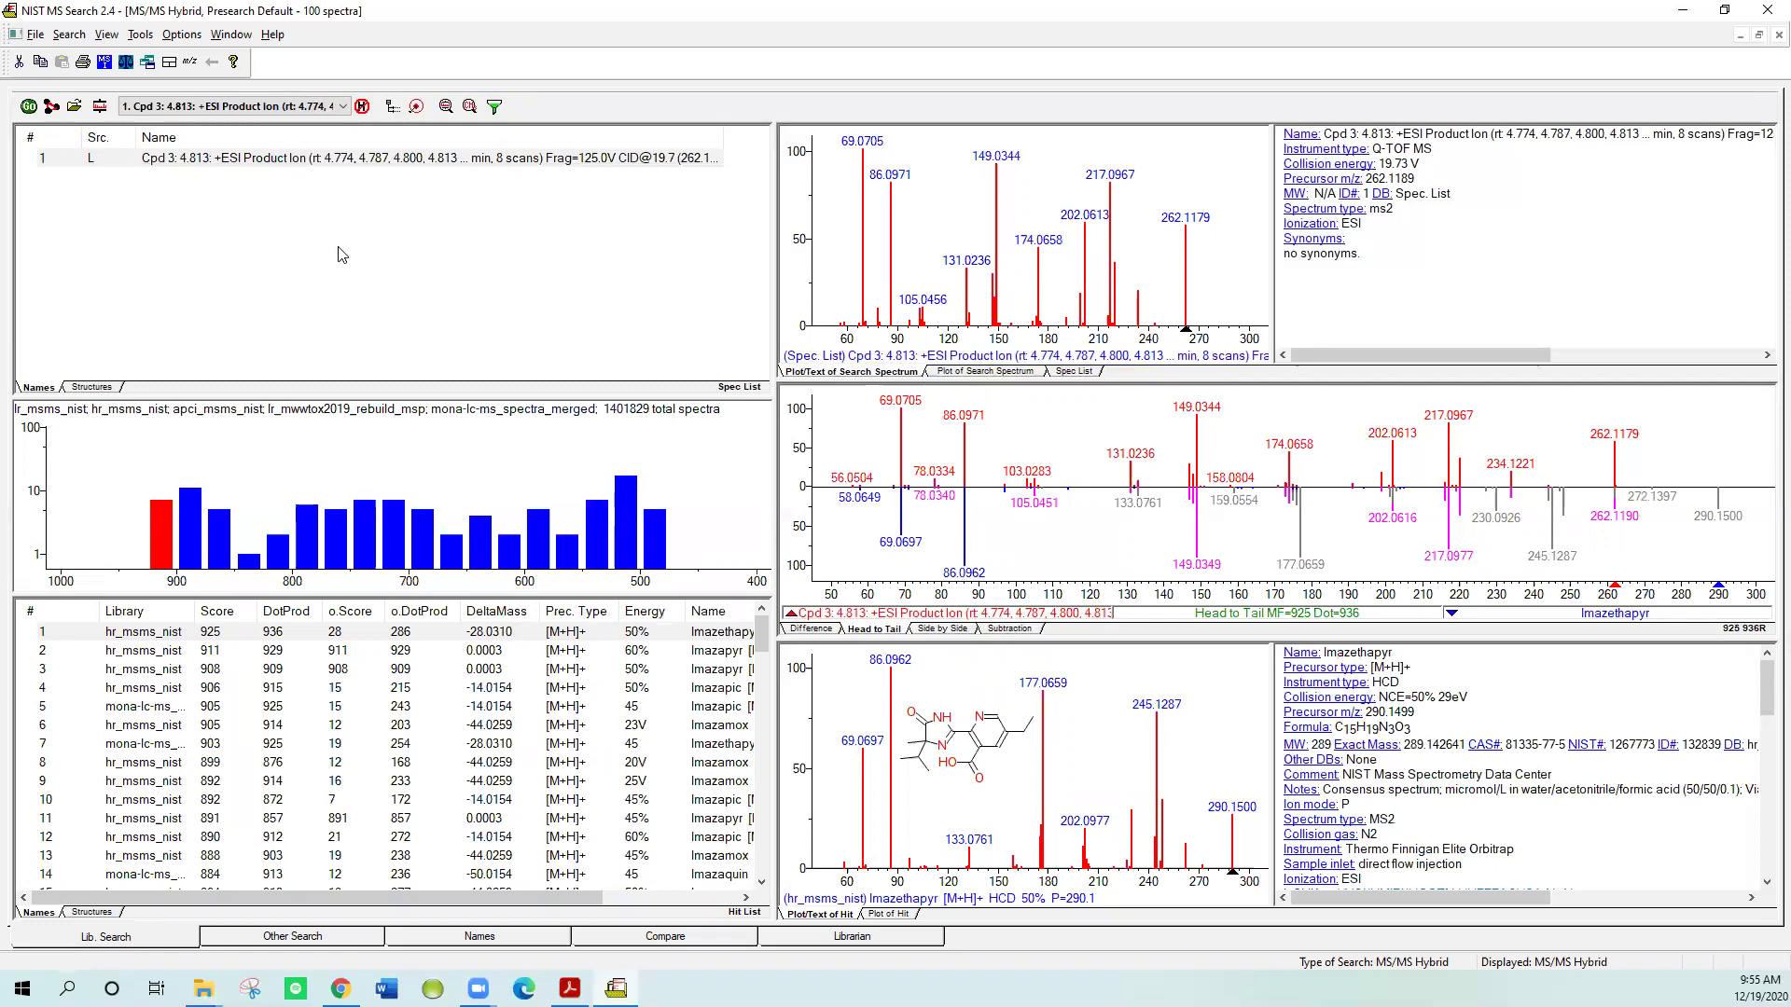
left_click(485, 653)
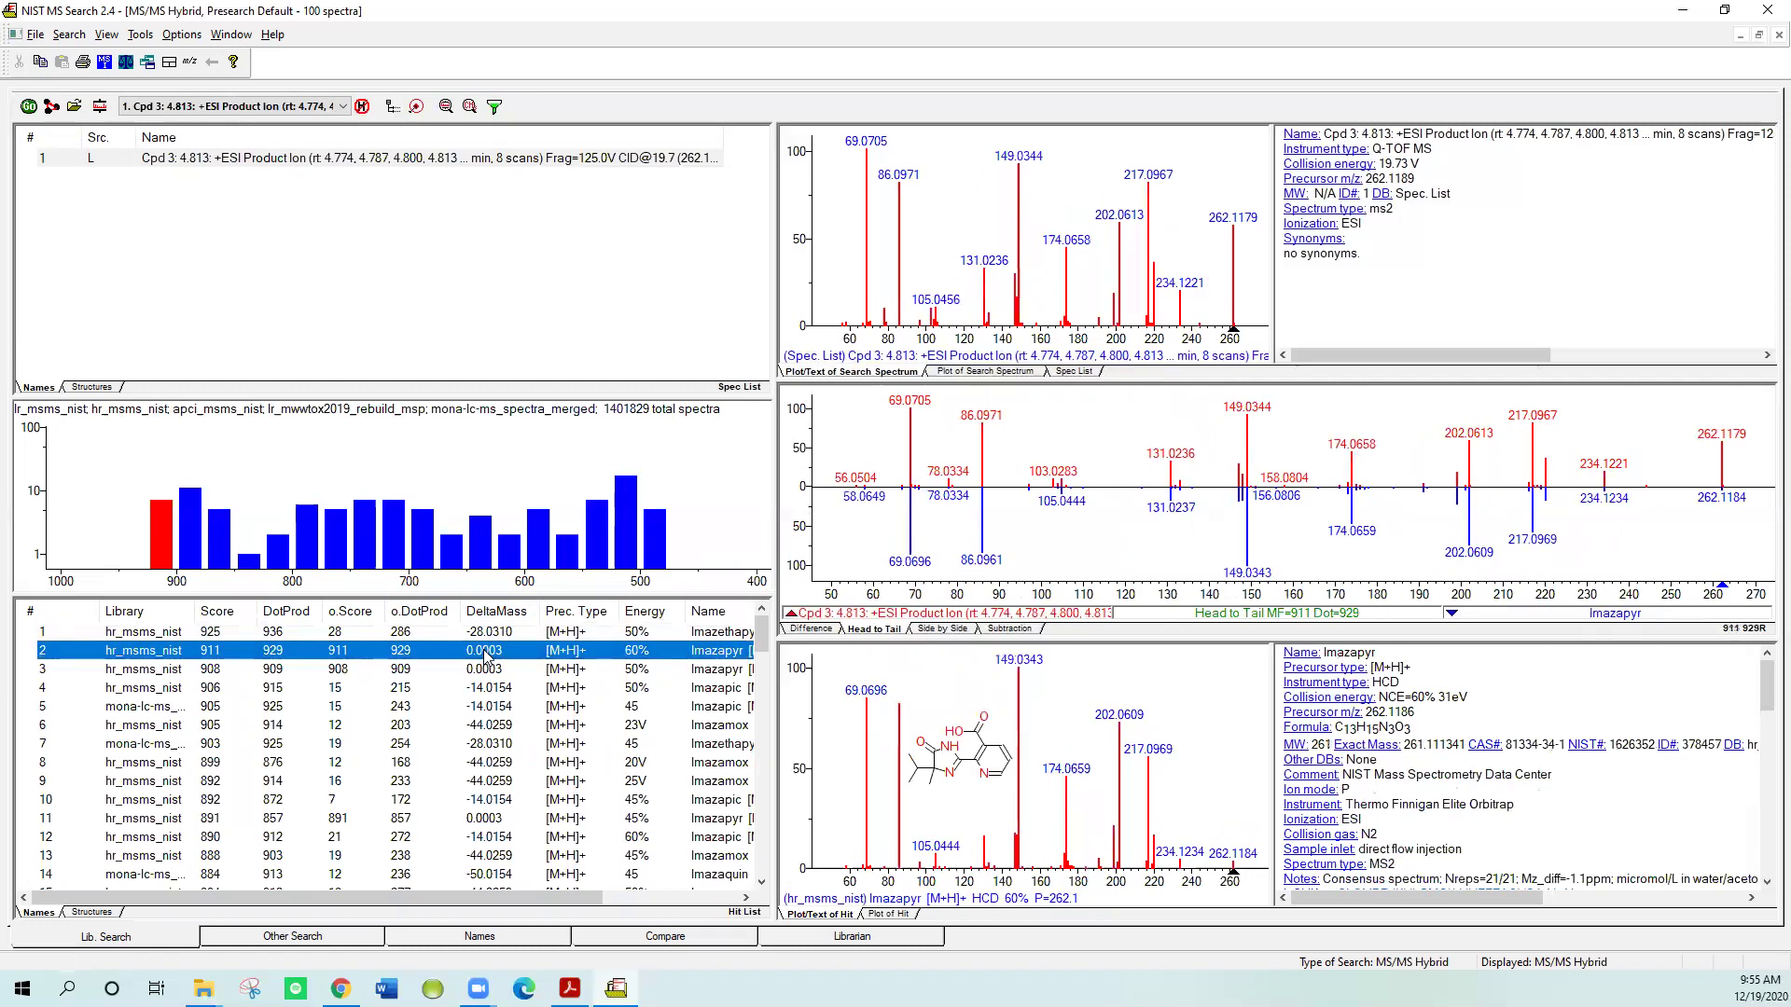
left_click(485, 638)
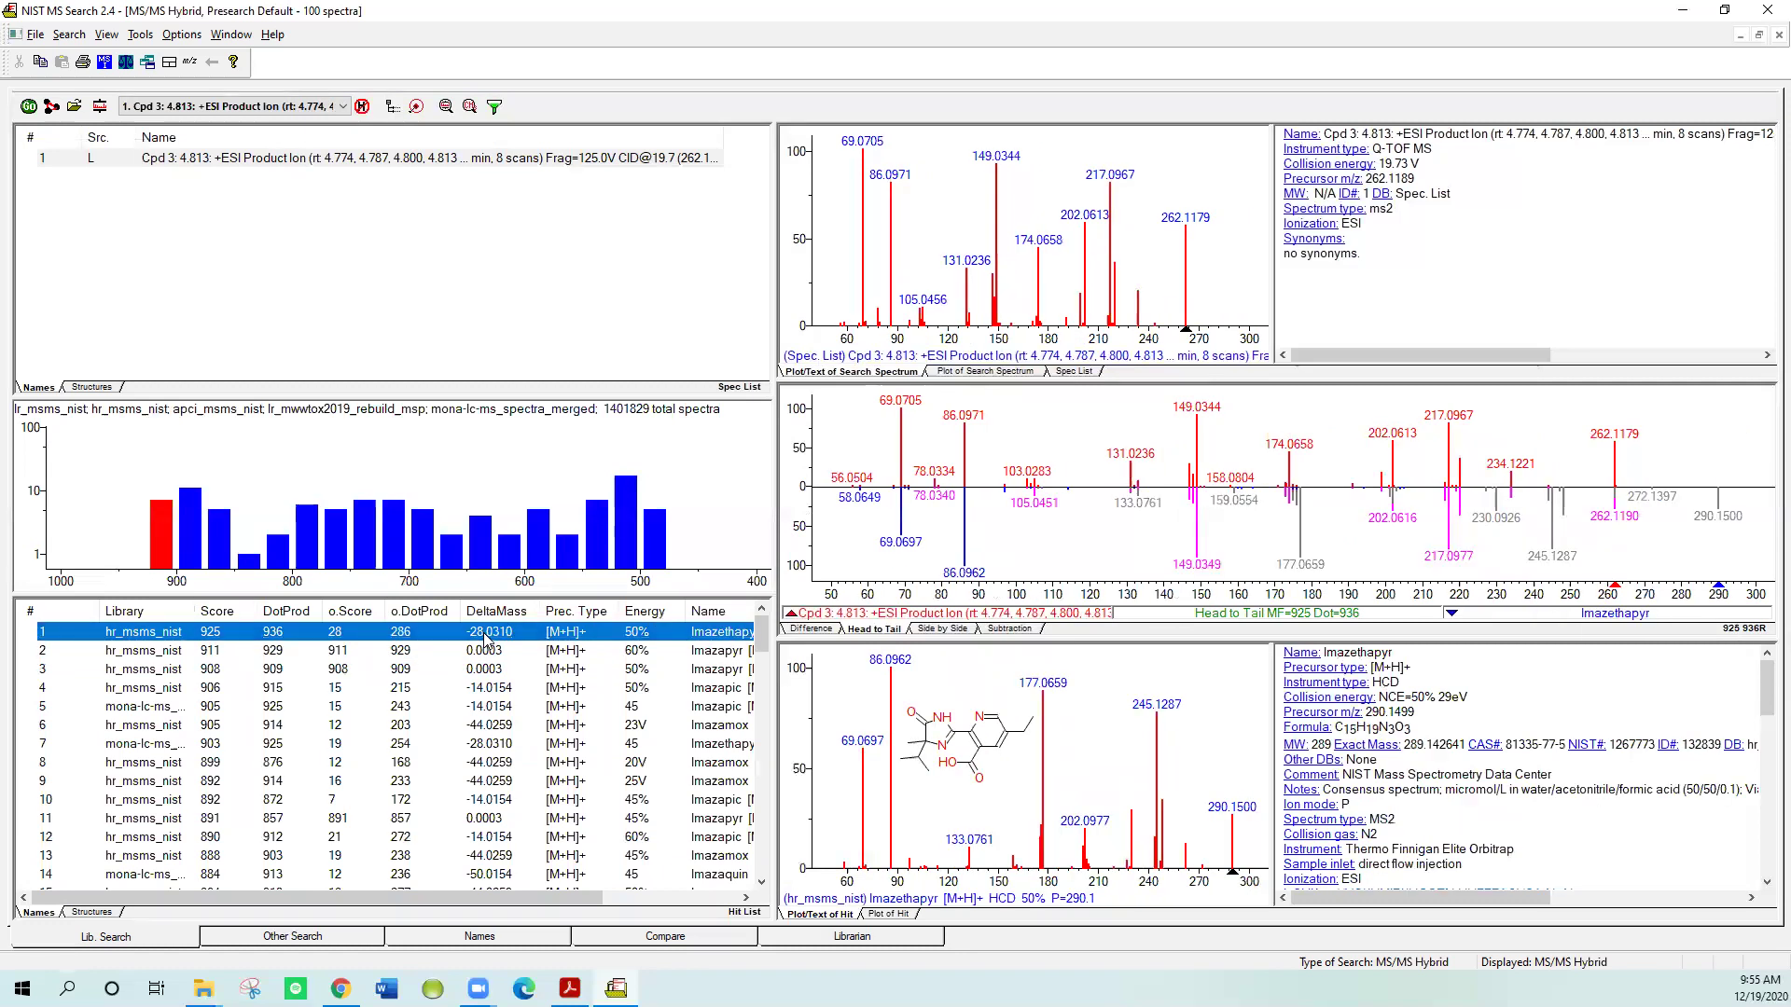